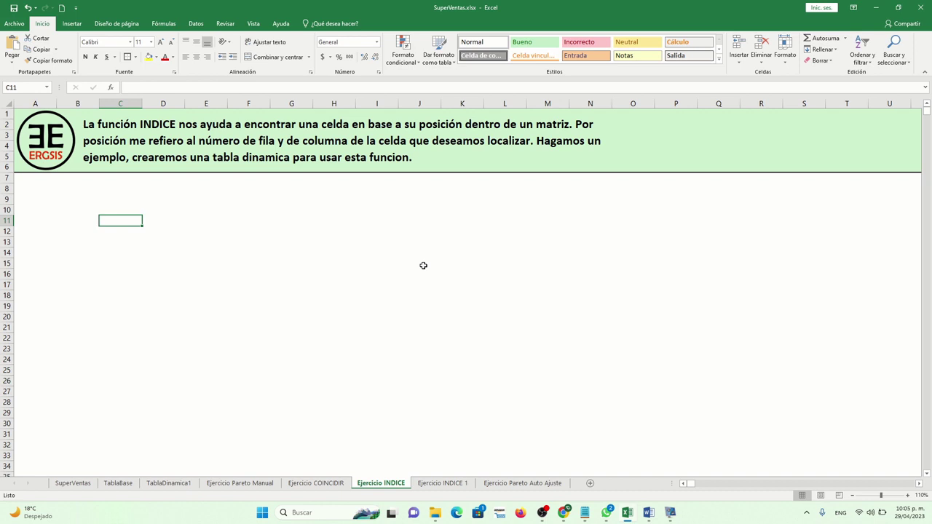
Step: On the Ejercicio COINCIDIR sheet, clear the leftover values in H14:H16 below the Posición result
click(325, 483)
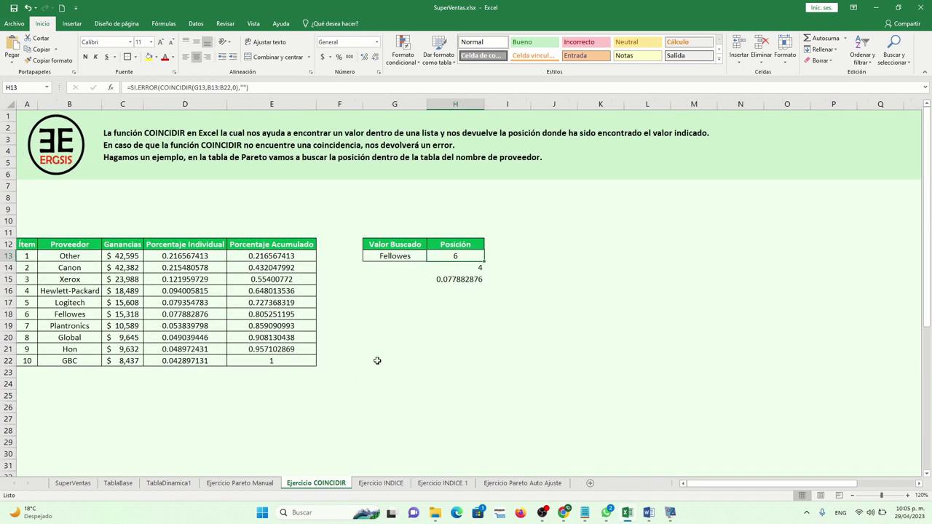
drag(448, 268, 470, 291)
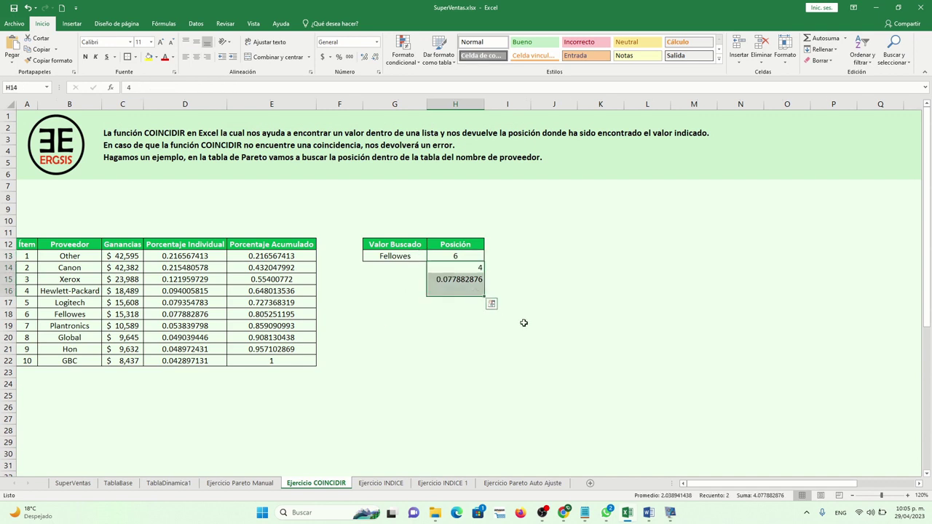
key(Delete)
click(519, 255)
double_click(456, 244)
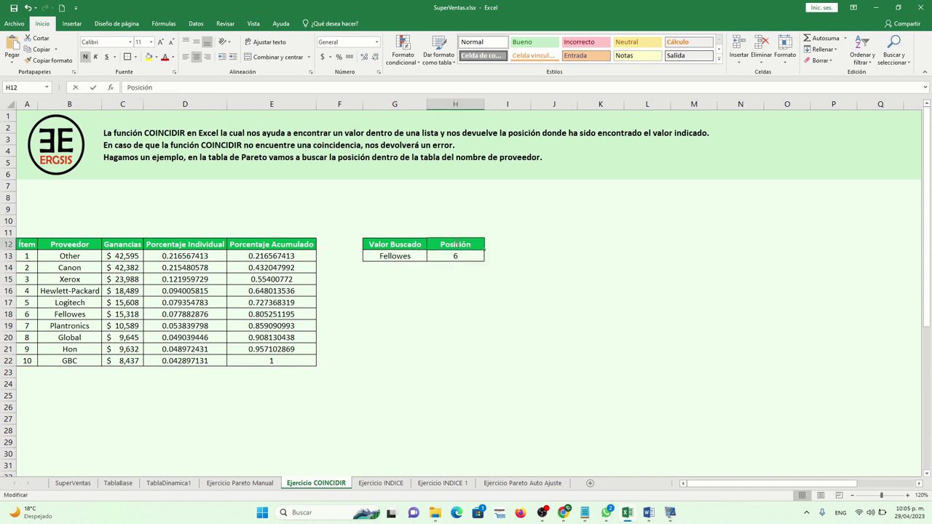
Step: Test the position lookup by setting Valor Buscado in G13 to Global, Hewlett-Packard and finally Hon
click(418, 257)
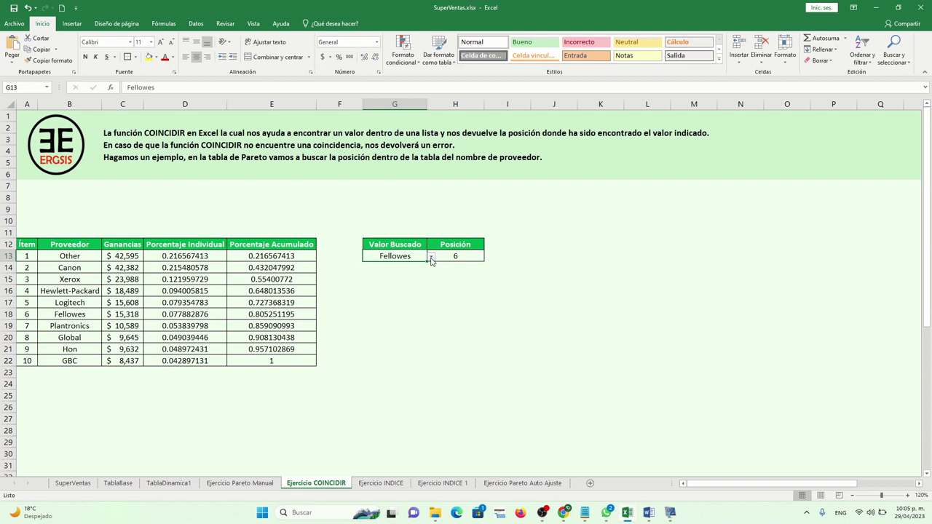
click(431, 258)
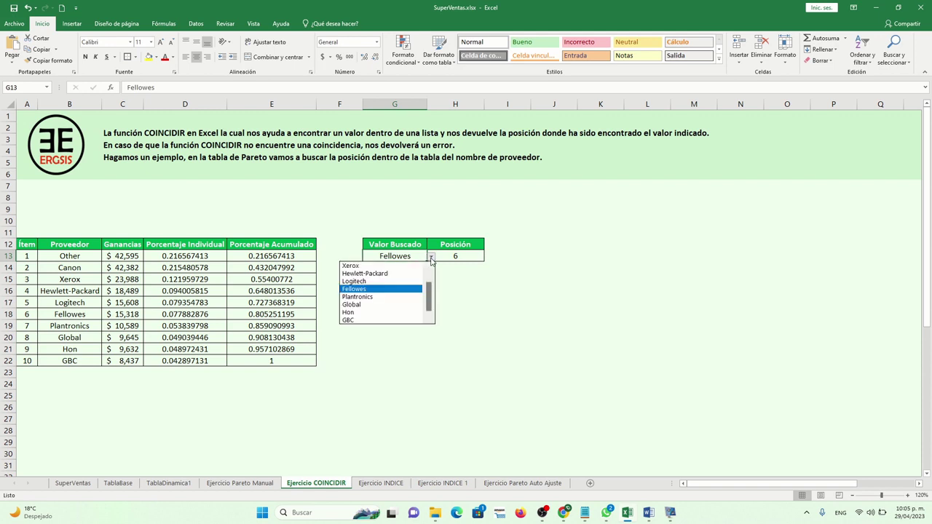
click(360, 305)
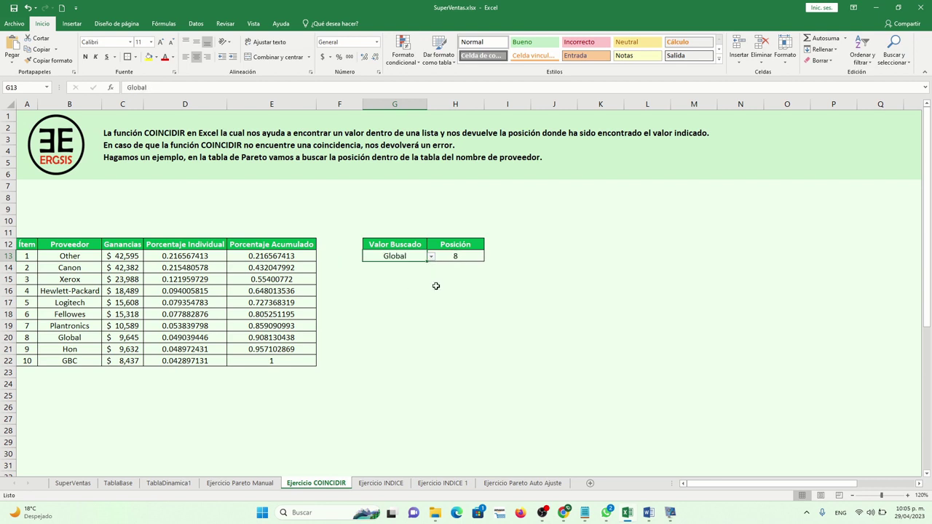
click(432, 257)
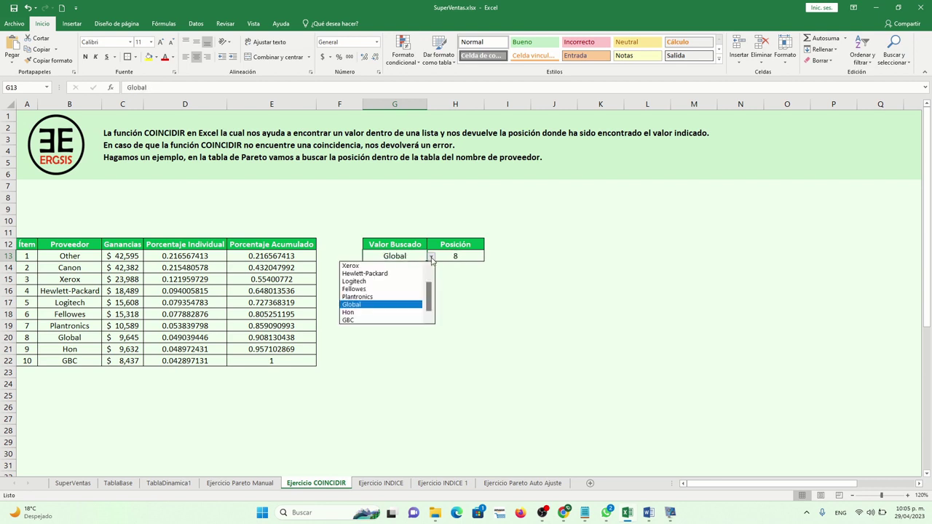
click(392, 279)
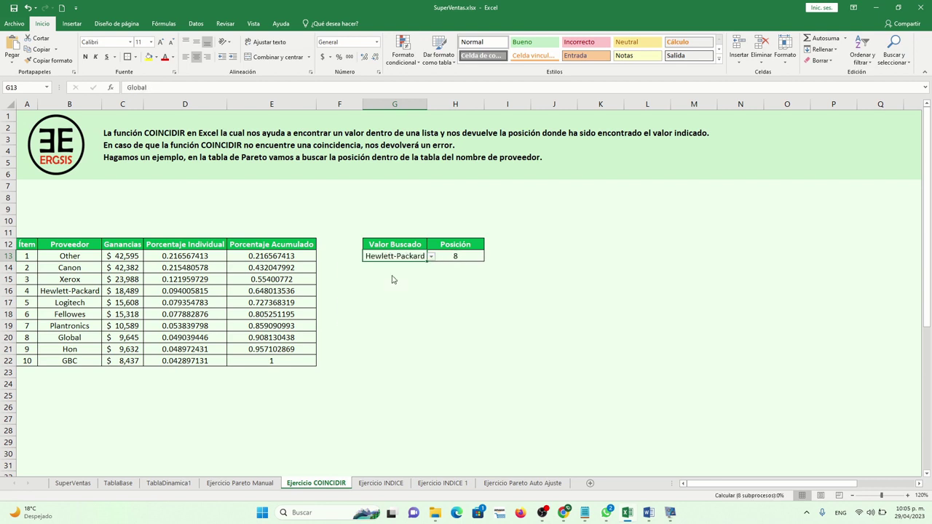
click(431, 259)
click(357, 313)
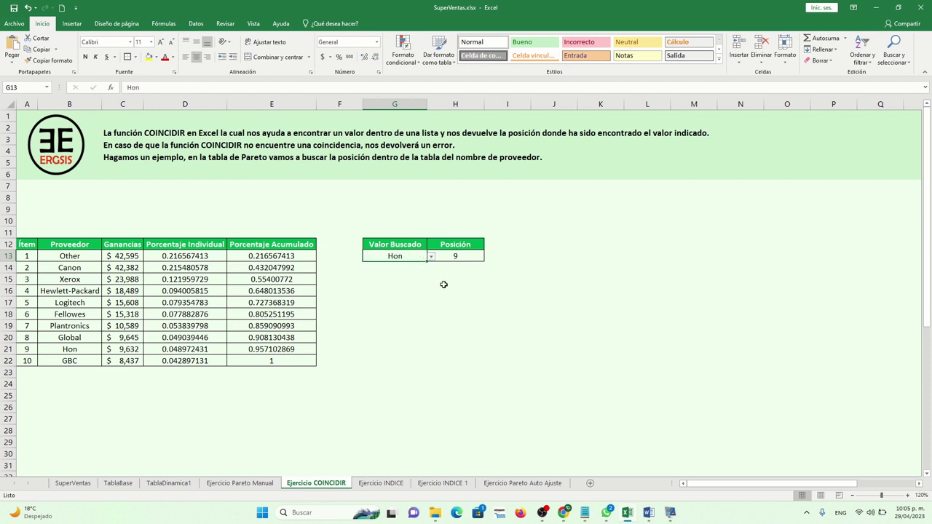
Step: Check the COINCIDIR formula and its position result in H13 against the Hon row in the provider table
click(456, 258)
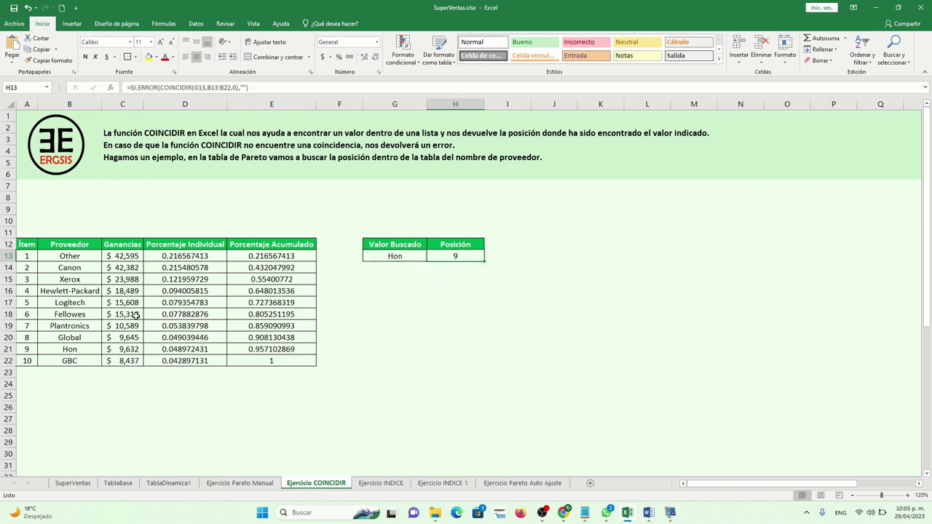
click(10, 350)
click(71, 351)
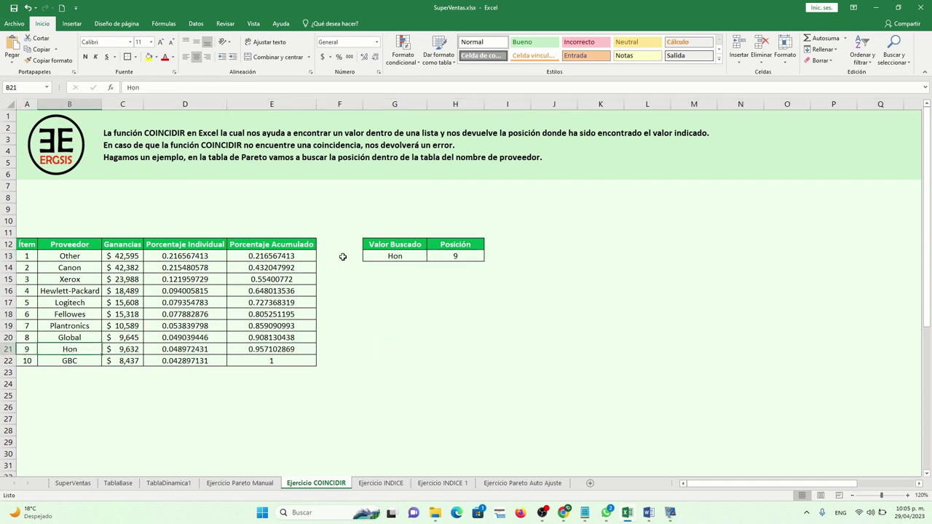
click(399, 256)
click(459, 255)
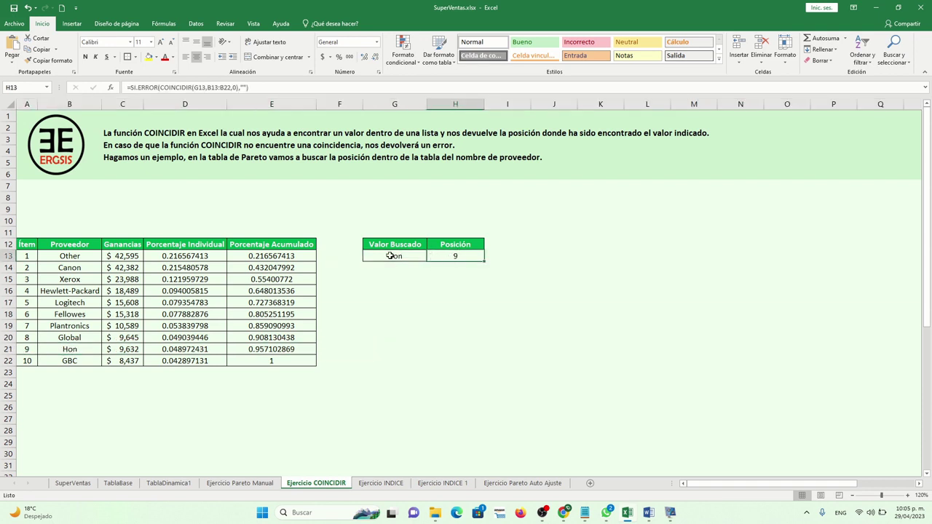
Step: Set Valor Buscado in G13 to Hewlett-Packard
click(391, 256)
click(430, 257)
click(379, 274)
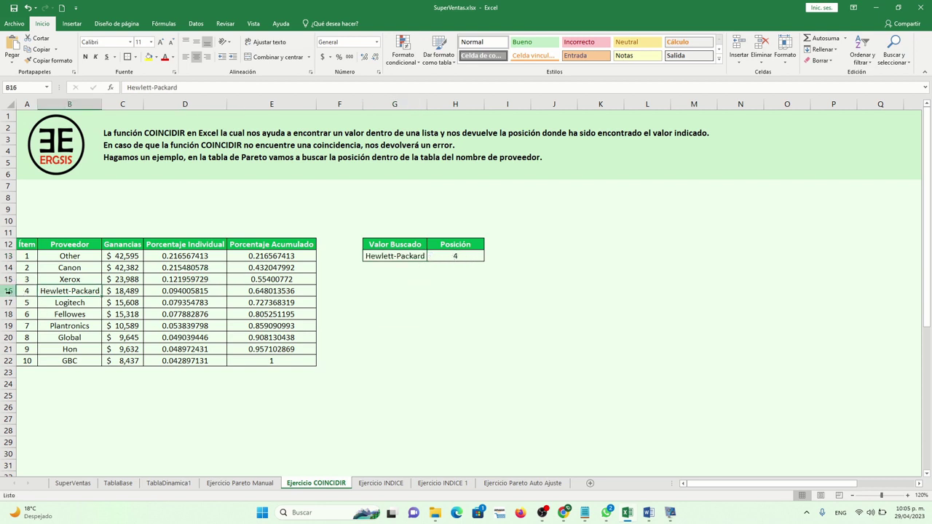
Step: Examine the Hewlett-Packard row, the provider names in B13:B22 and the table headers in B12:E12
click(10, 291)
drag(53, 256, 53, 361)
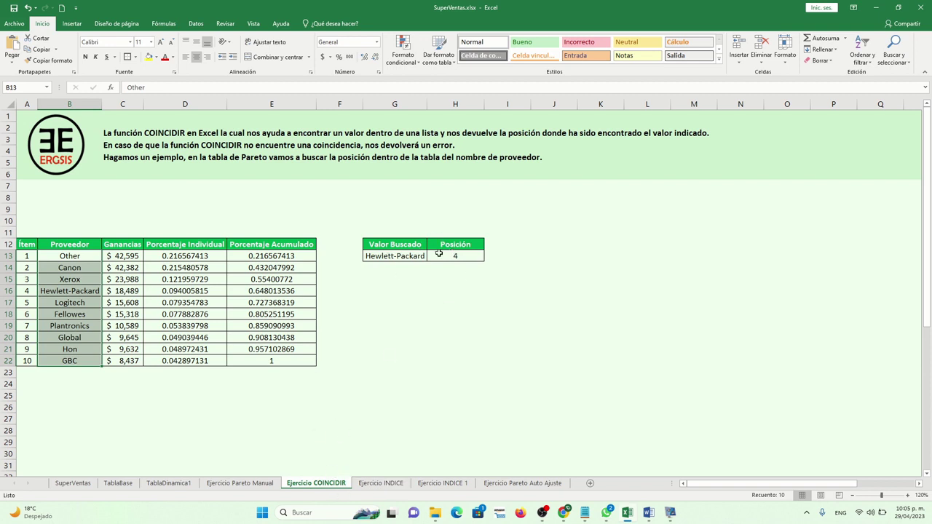
click(84, 258)
drag(84, 258, 76, 362)
drag(72, 245, 265, 245)
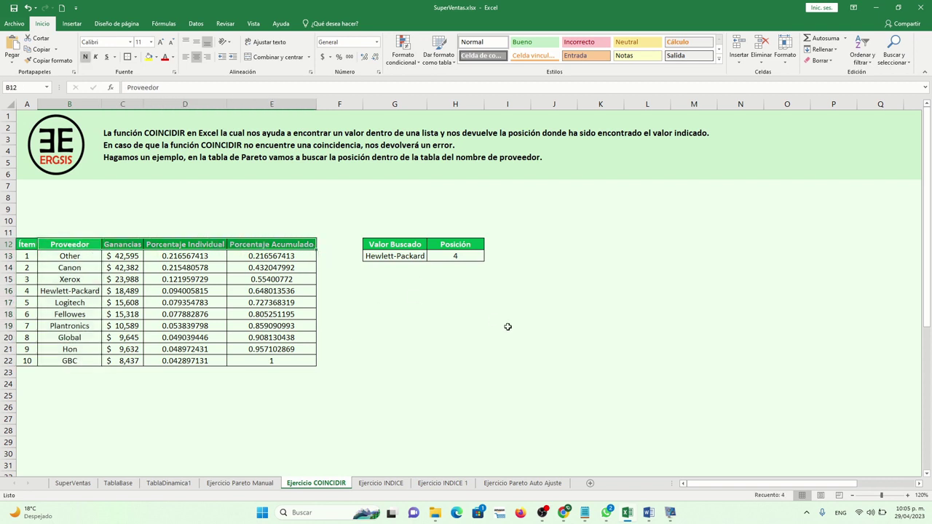
Step: Look up the name of the source table on the TablaBase sheet
click(377, 485)
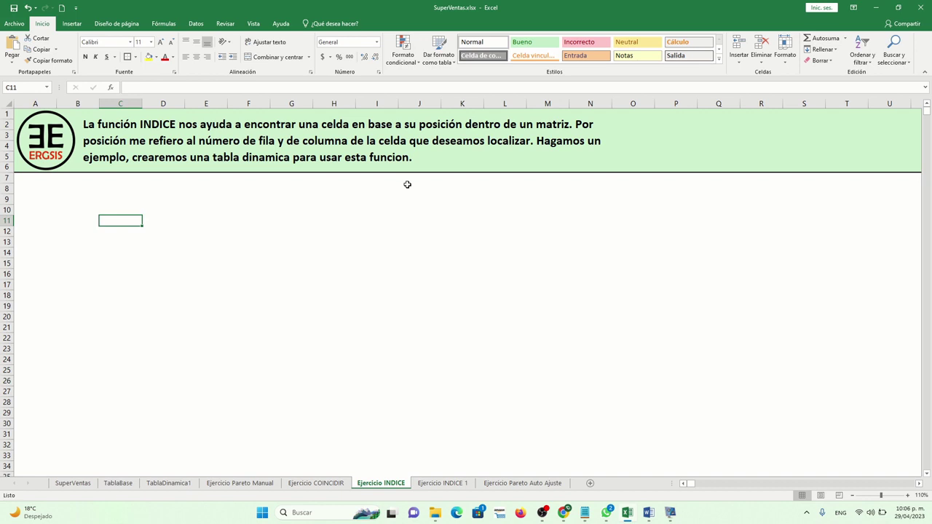
click(120, 483)
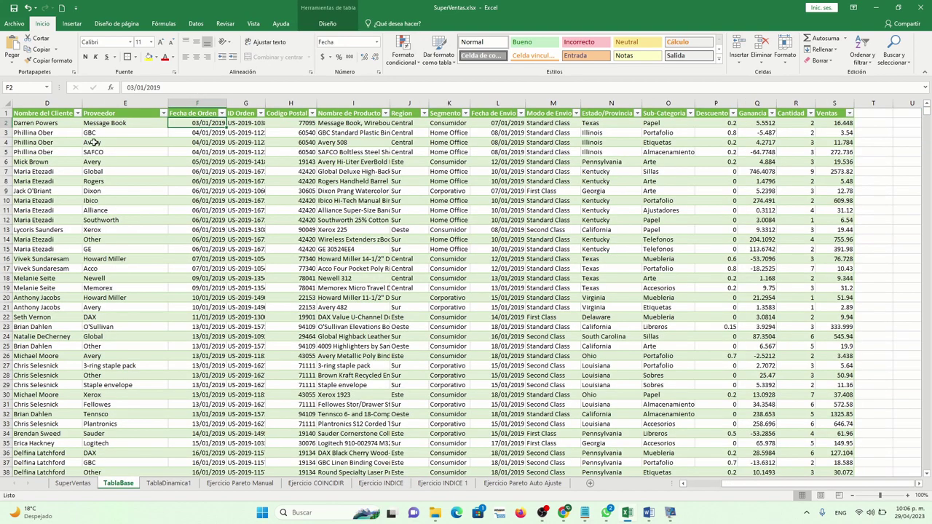
click(201, 181)
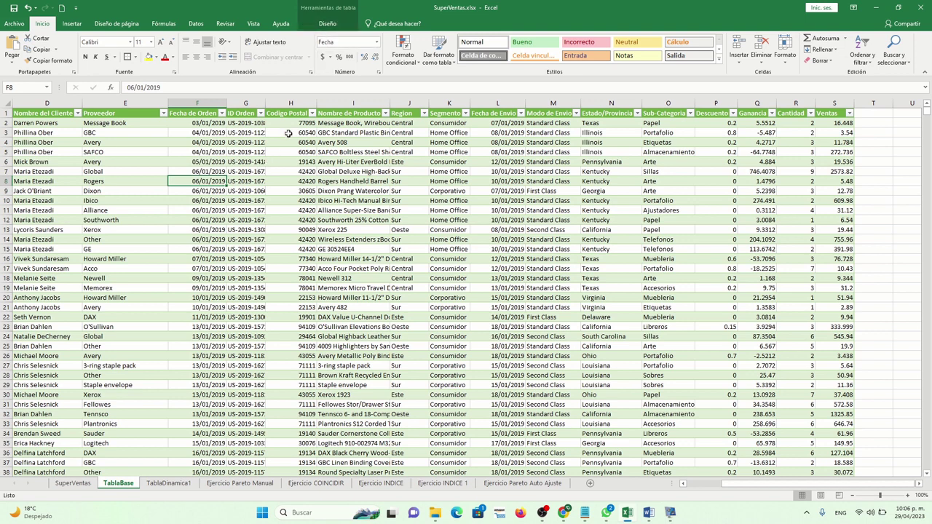
click(329, 25)
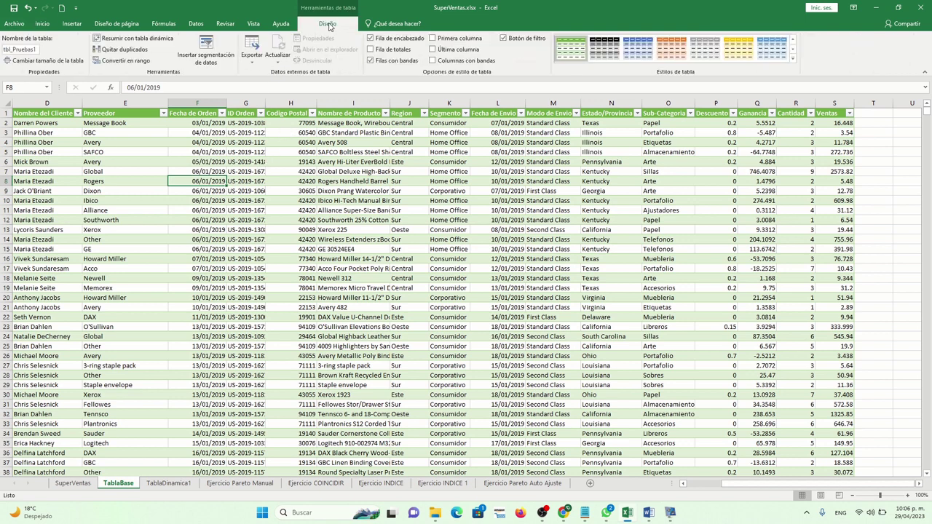
double_click(7, 49)
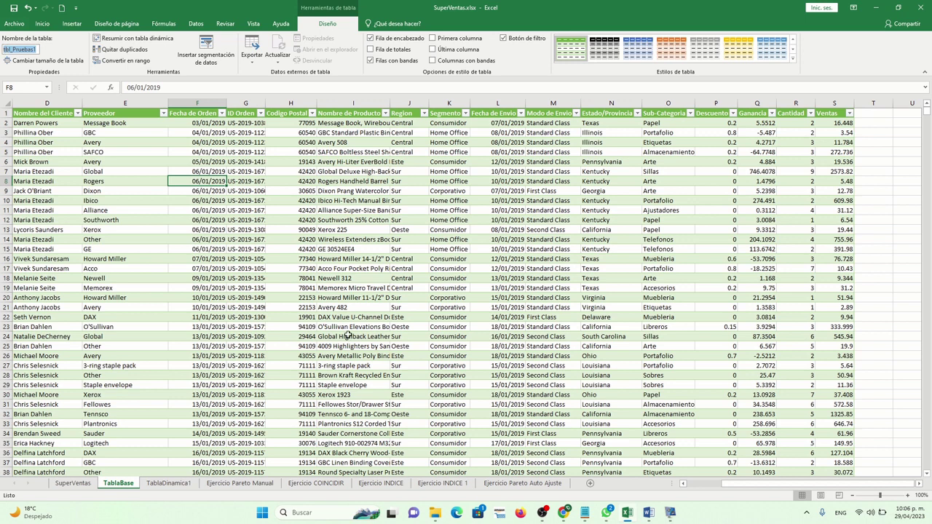
Step: Insert a pivot table based on tbl_Pruebas1 at cell B12 of the existing Ejercicio INDICE sheet
click(393, 488)
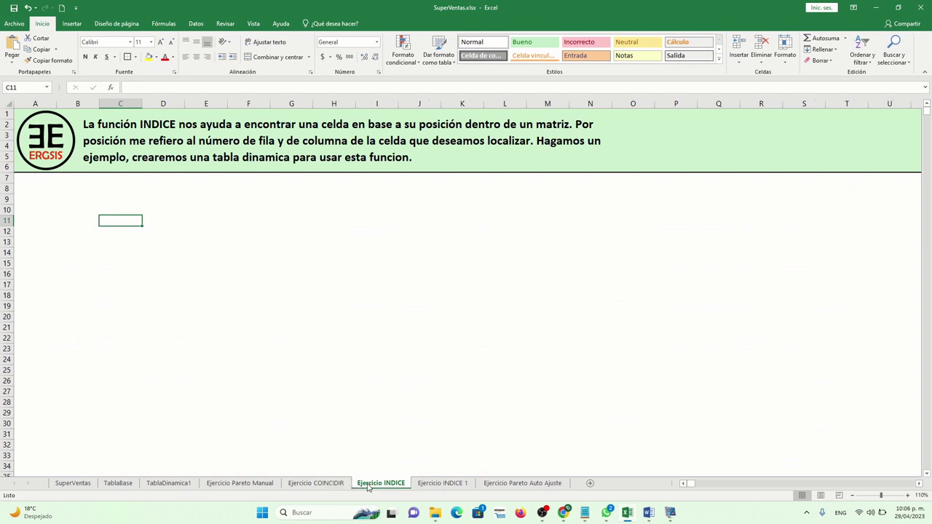
click(92, 231)
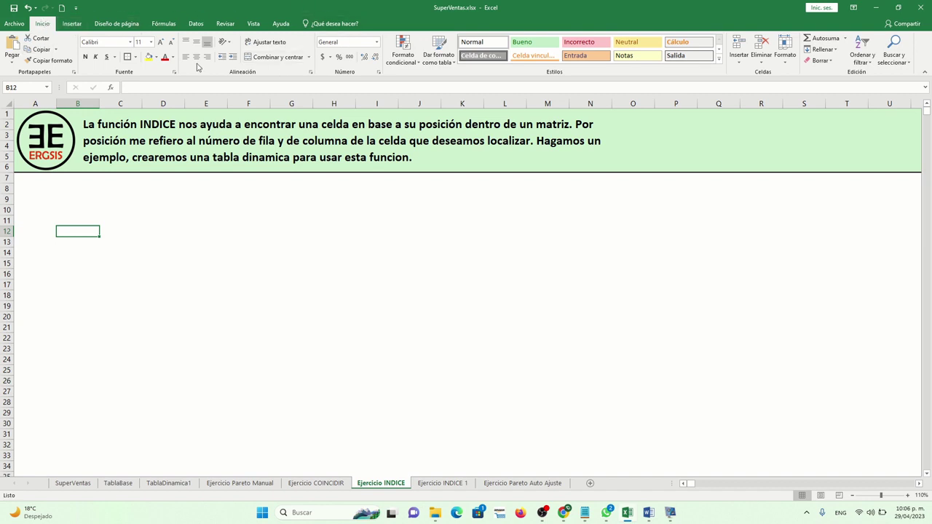
click(76, 26)
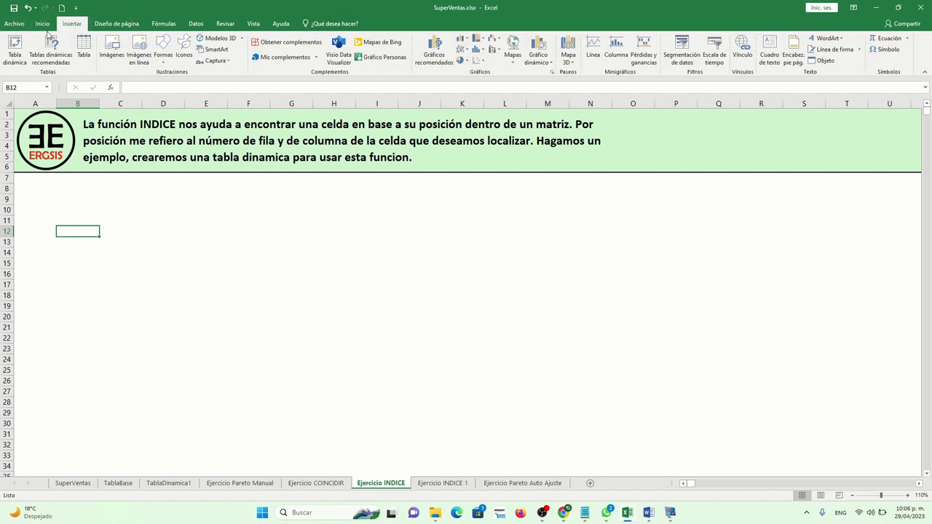
click(15, 57)
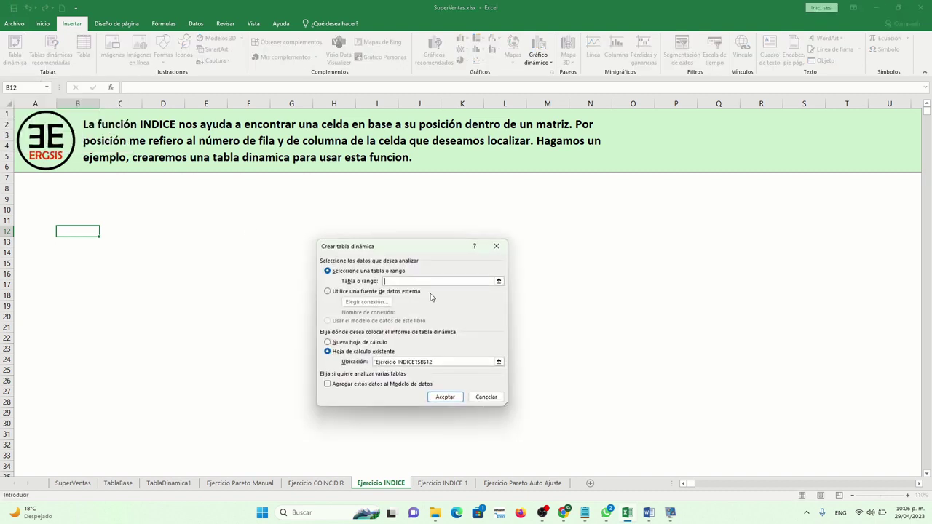
text(tbl_Prueba1)
click(451, 400)
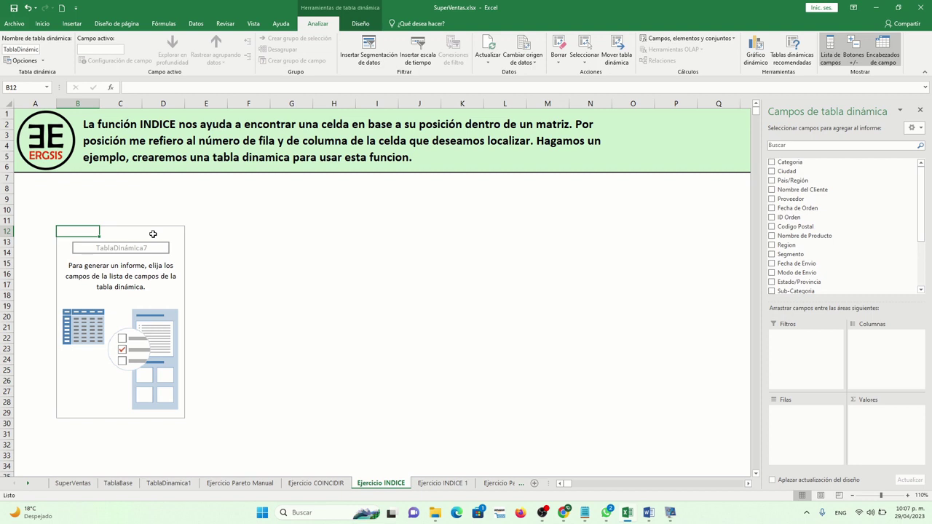
right_click(153, 234)
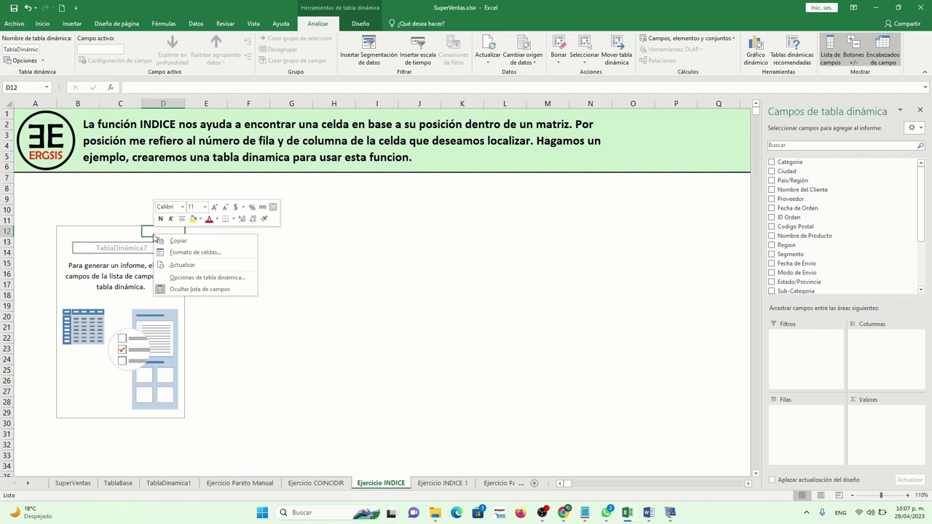
click(124, 235)
right_click(124, 234)
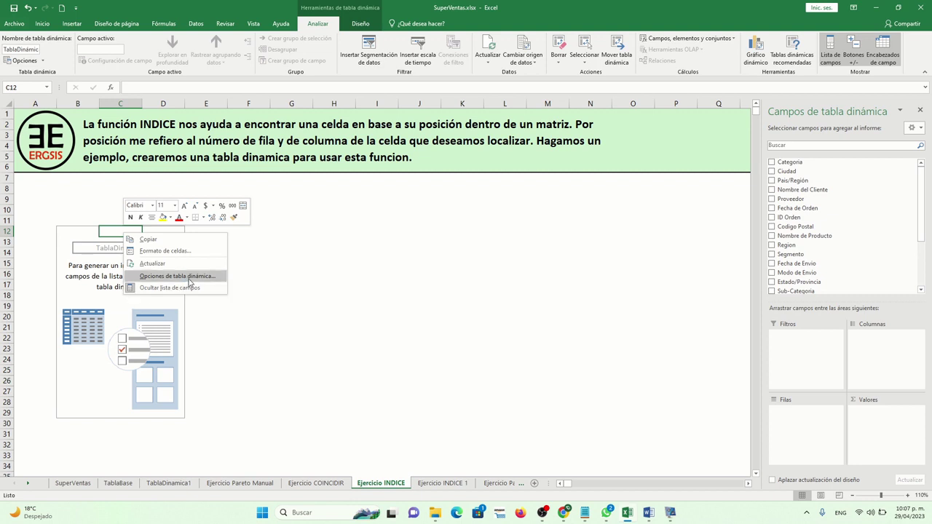
click(908, 496)
click(907, 496)
click(907, 496)
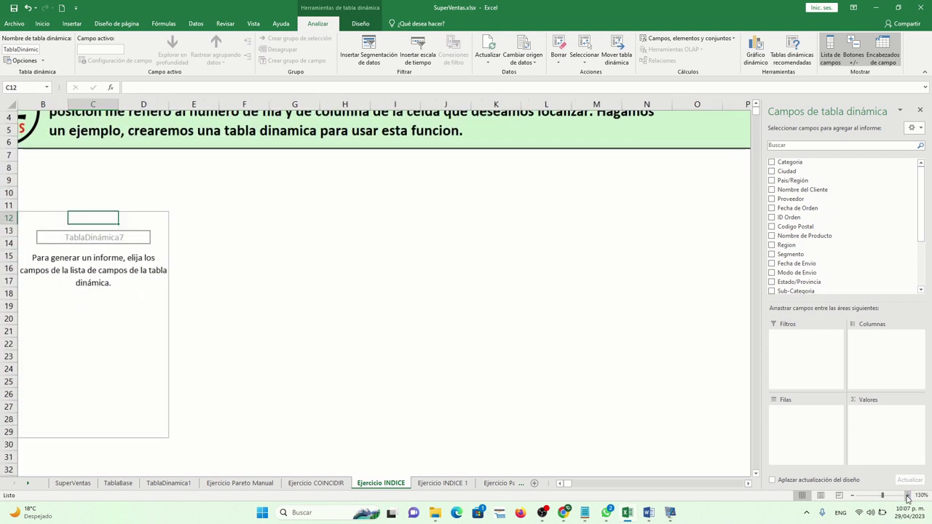
click(560, 484)
right_click(187, 257)
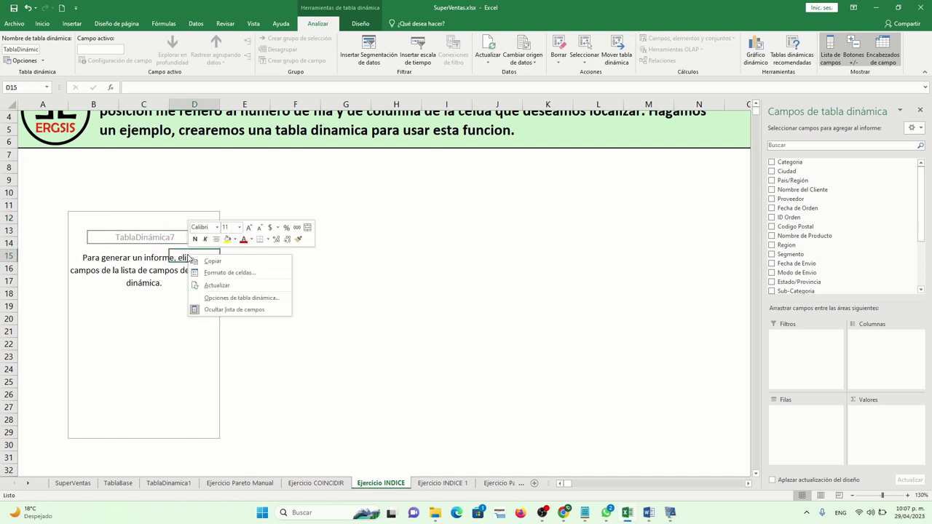
key(Escape)
key(ctrl+1)
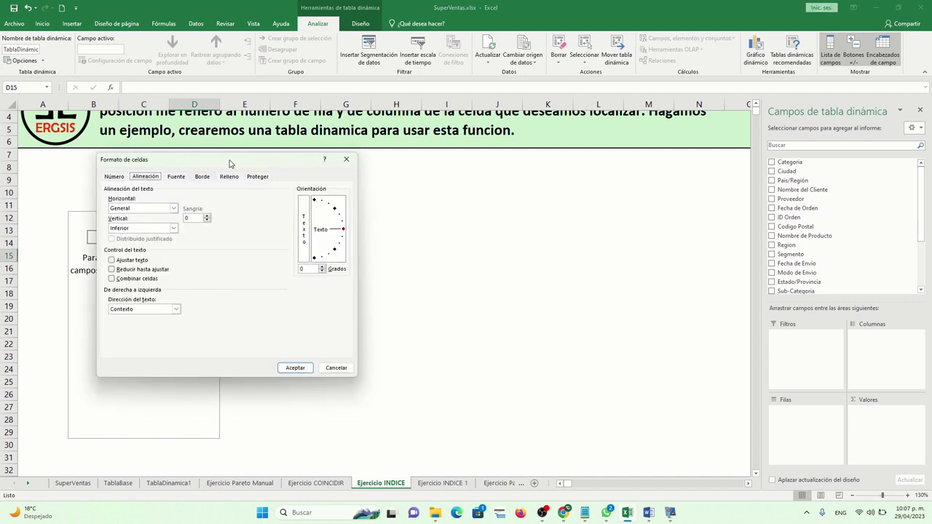
click(337, 369)
Step: Open the pivot table's options and review the totals, display, printing, data and alternative text settings
right_click(192, 321)
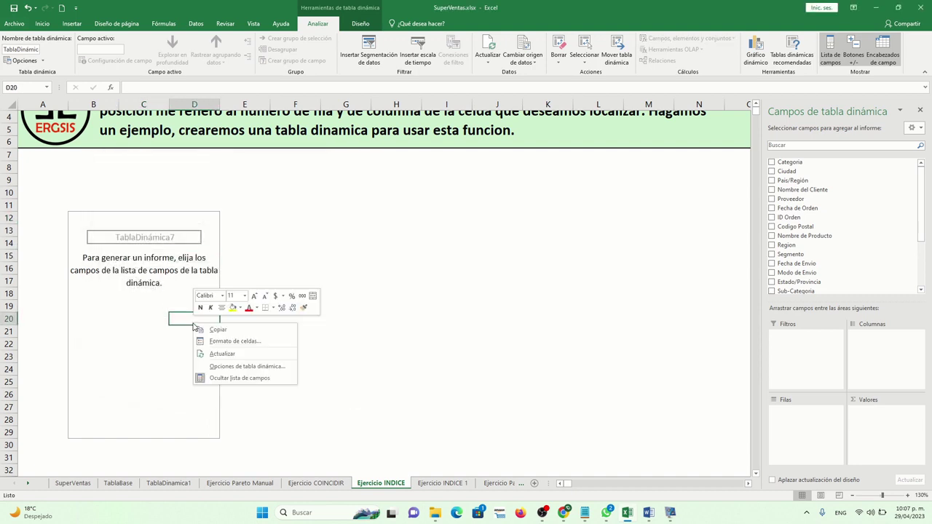
click(245, 367)
drag(255, 260, 398, 173)
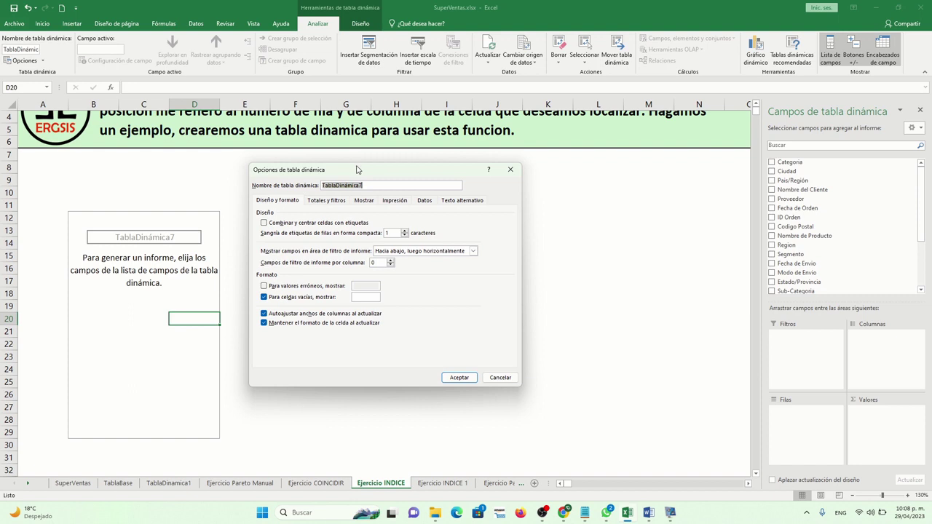
drag(357, 169, 358, 183)
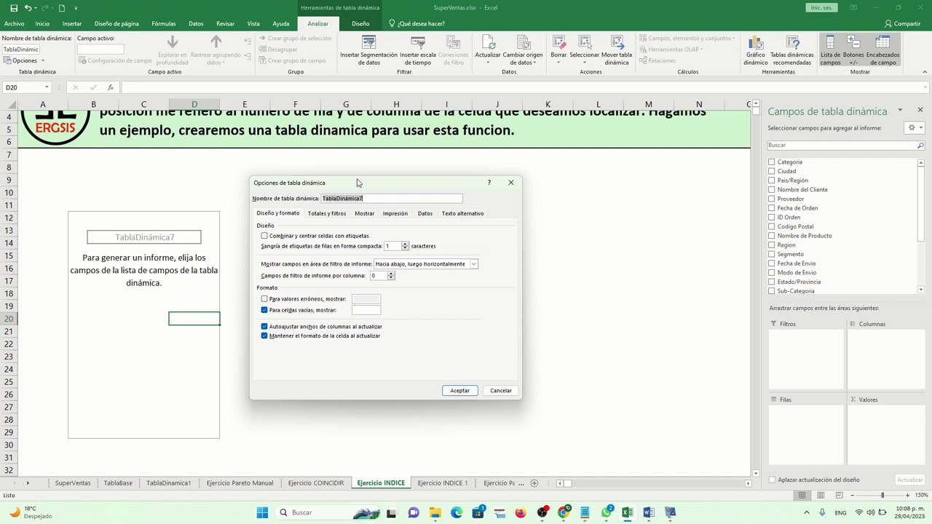
click(341, 217)
click(367, 215)
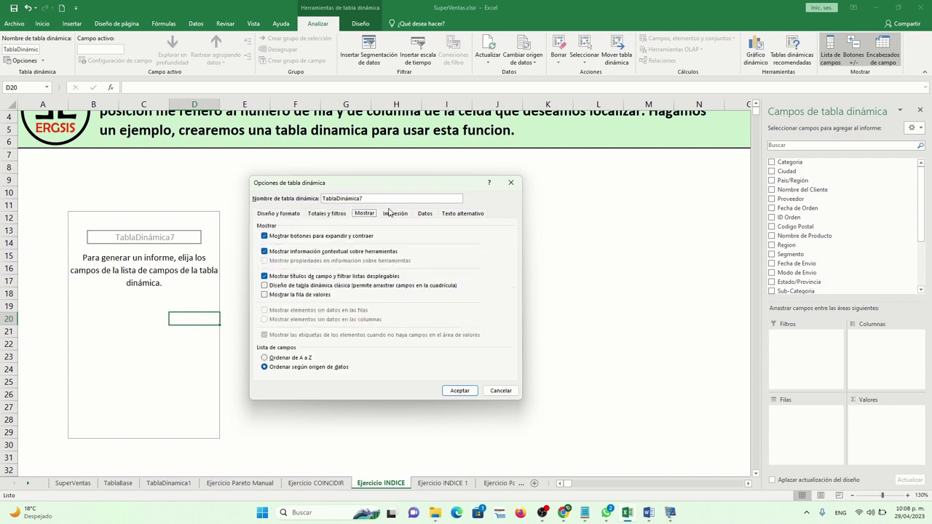
click(394, 214)
click(429, 214)
click(461, 215)
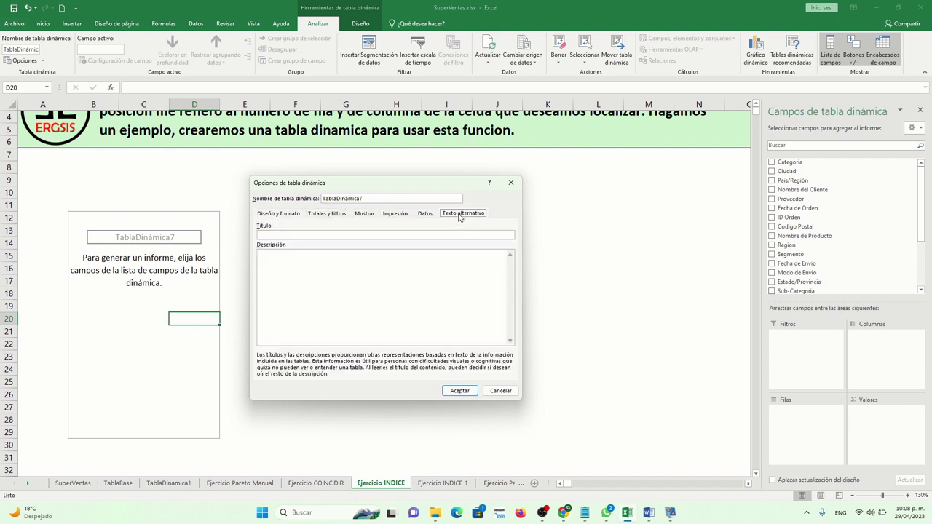
click(280, 216)
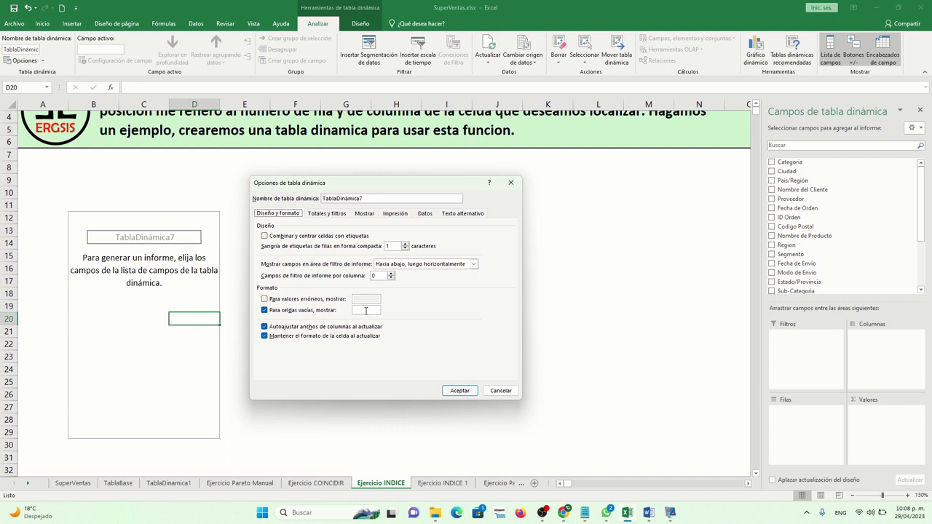
Step: Make the pivot table show 0 for empty cells and disable automatic column width adjustment on refresh
click(366, 310)
text(0)
key(Tab)
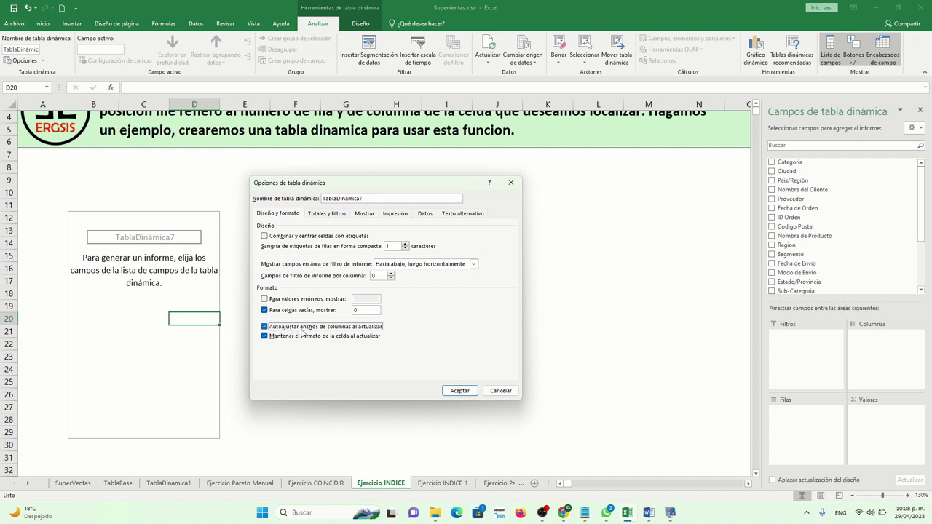
click(265, 328)
click(457, 390)
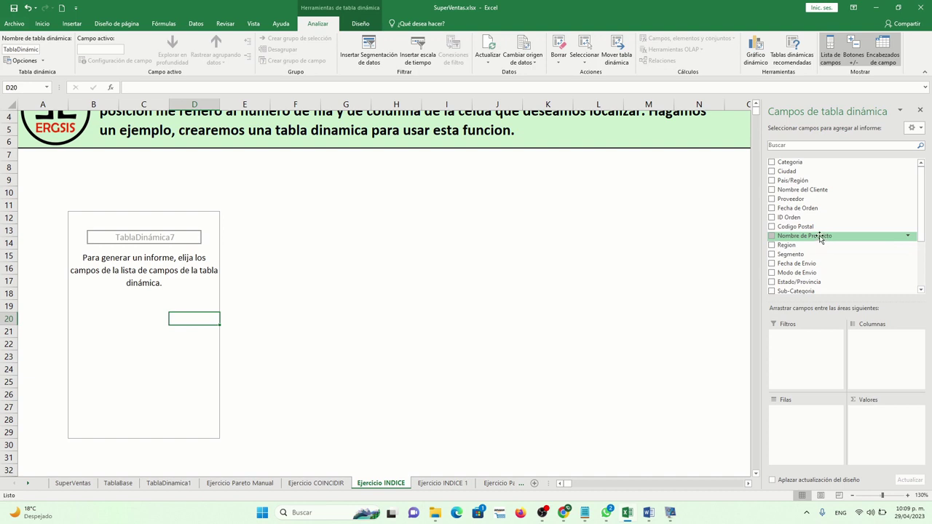
Step: Add Nombre de Producto to the pivot table's rows and examine the long product names in rows 13 and 22
drag(820, 238, 781, 432)
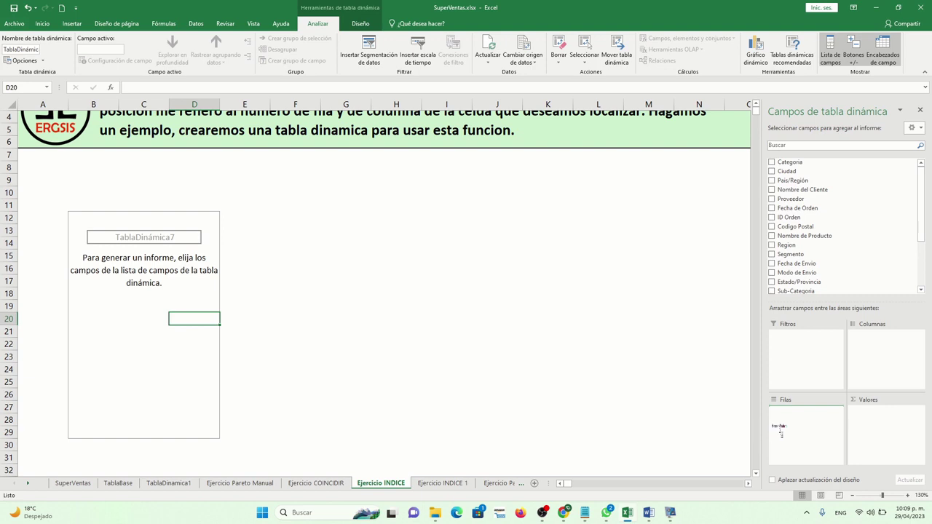
drag(781, 433, 782, 429)
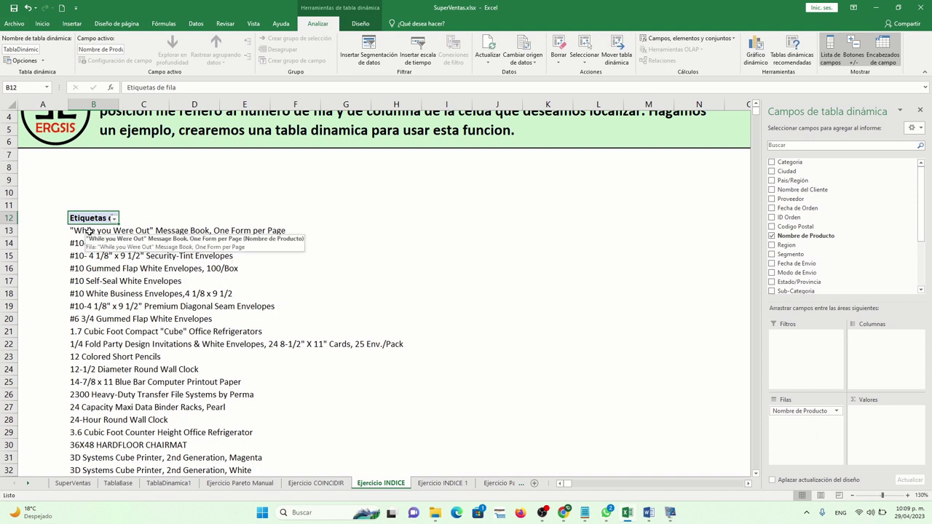
drag(84, 232, 405, 234)
click(82, 344)
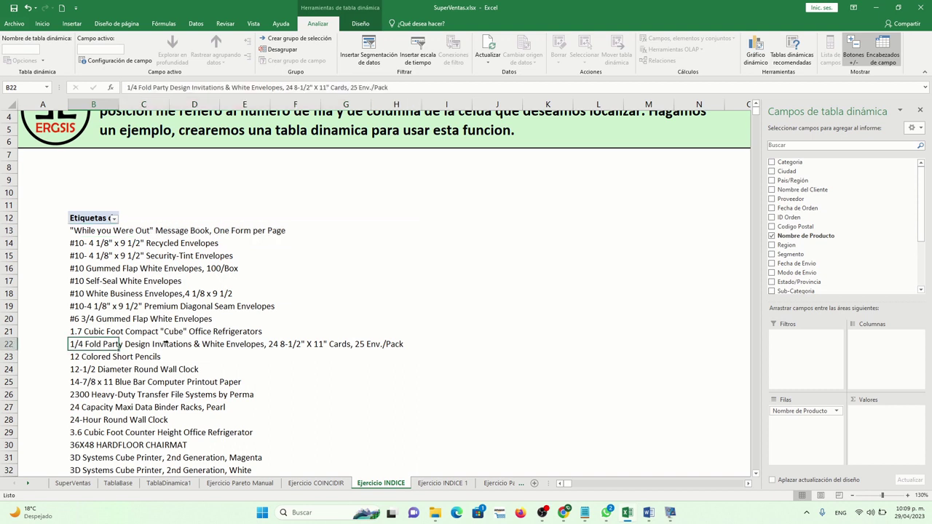
click(206, 355)
drag(84, 343, 416, 344)
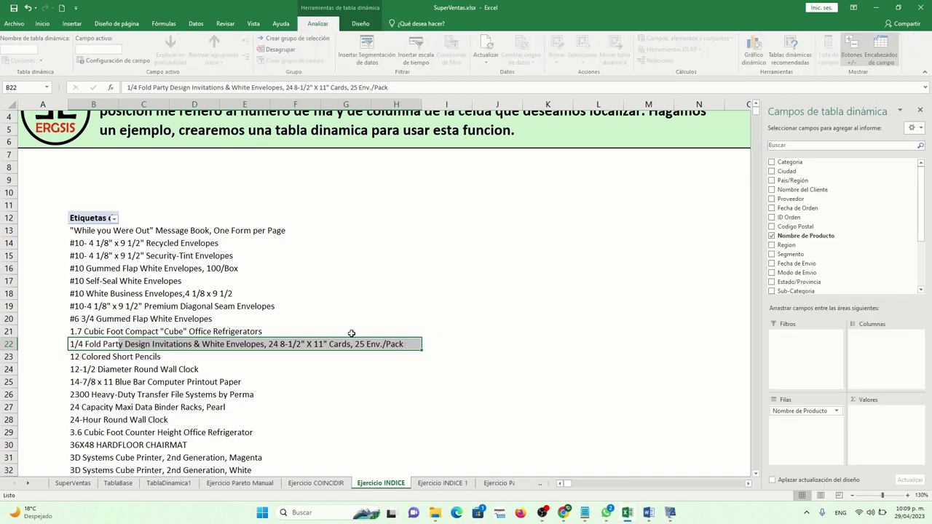
Step: Inspect columns B through G to compare their widths with the overflowing product names
click(105, 104)
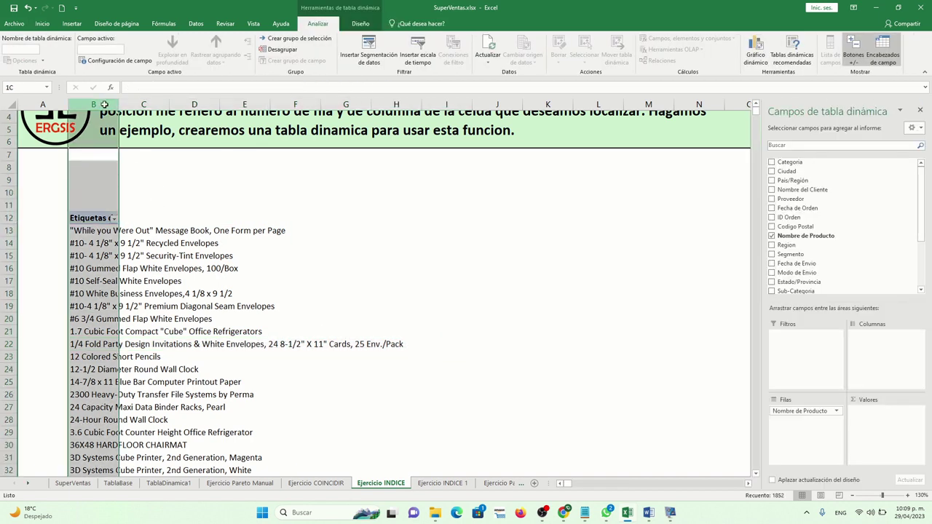
click(131, 105)
click(93, 104)
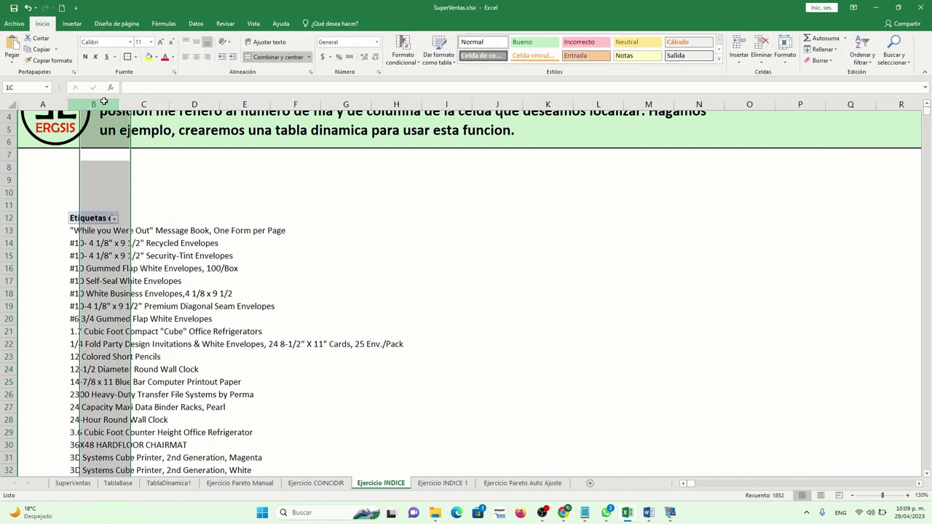
click(143, 104)
click(193, 104)
click(245, 104)
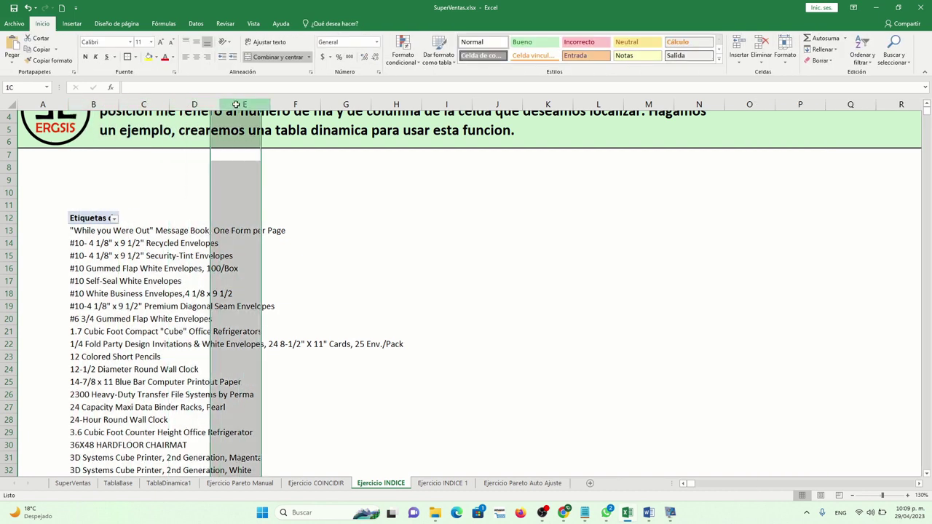
click(295, 104)
click(346, 103)
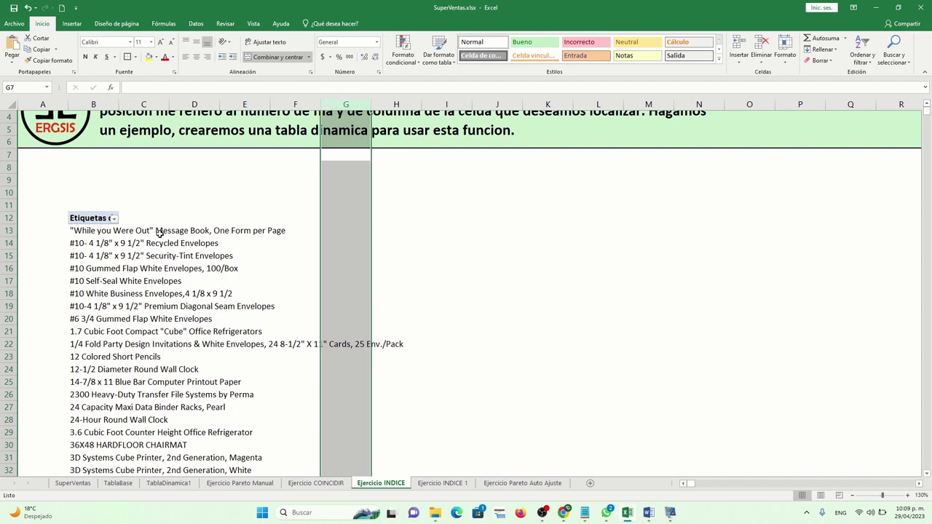
Step: Enable automatic column width adjustment on refresh in the pivot table's options
right_click(107, 236)
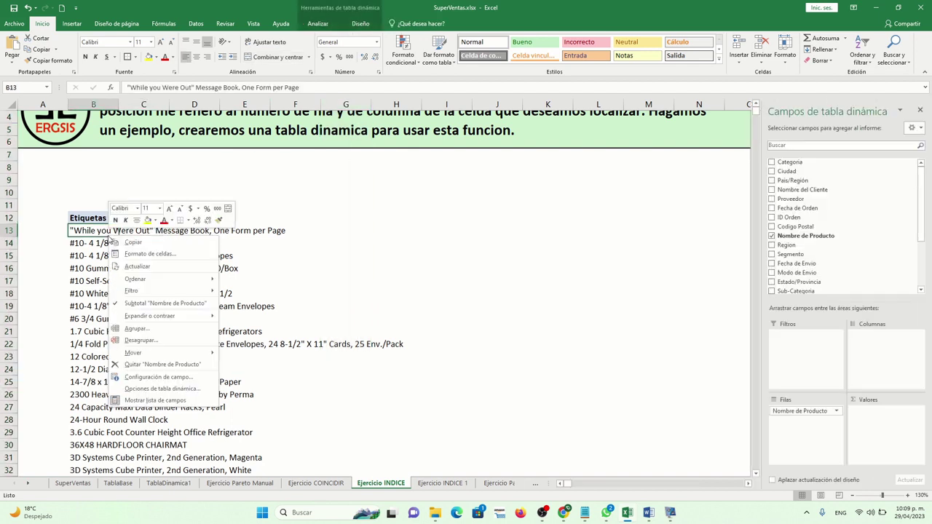
click(141, 390)
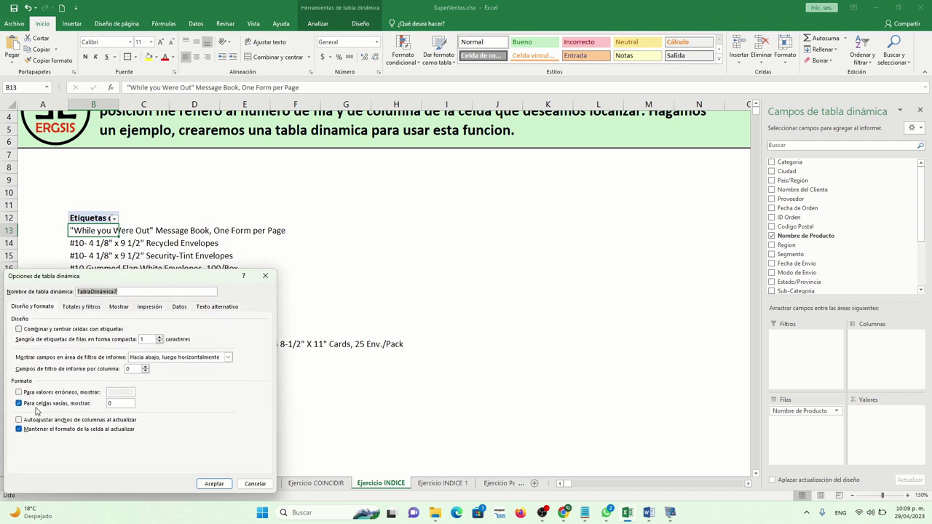
click(19, 420)
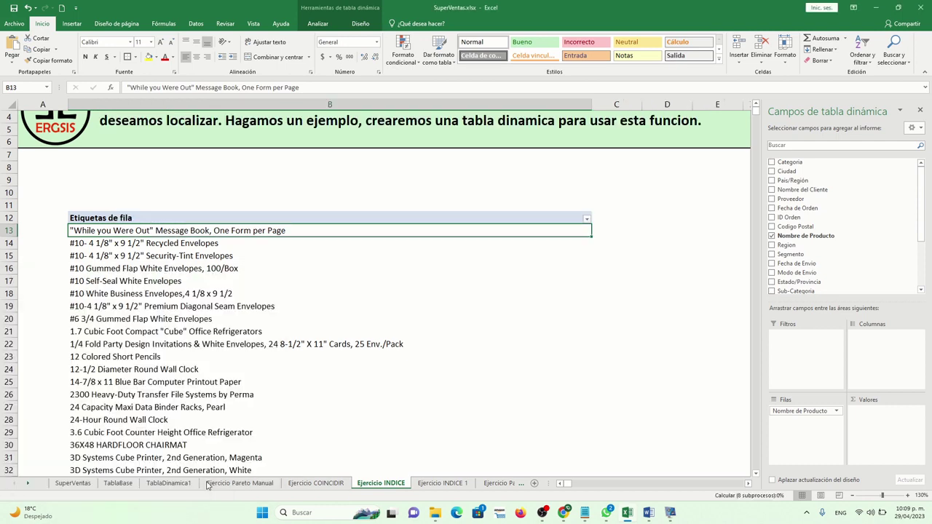
click(214, 483)
Step: Examine the width of column B below the sheet's heading and undo the automatic column width change
click(191, 104)
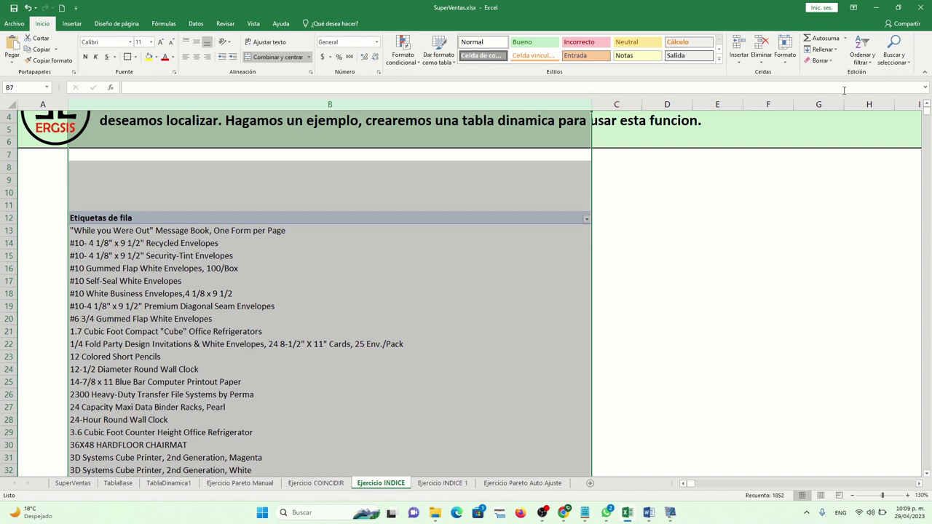
click(926, 106)
click(927, 107)
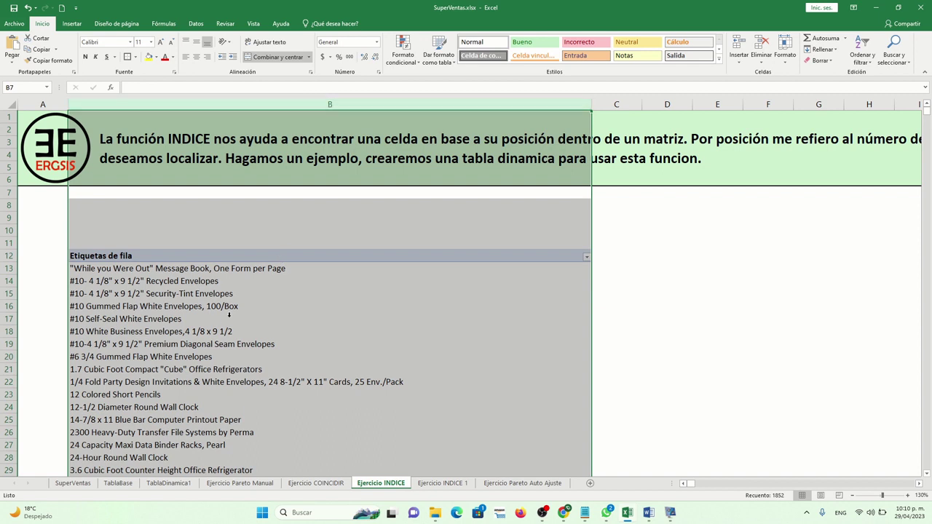
click(181, 270)
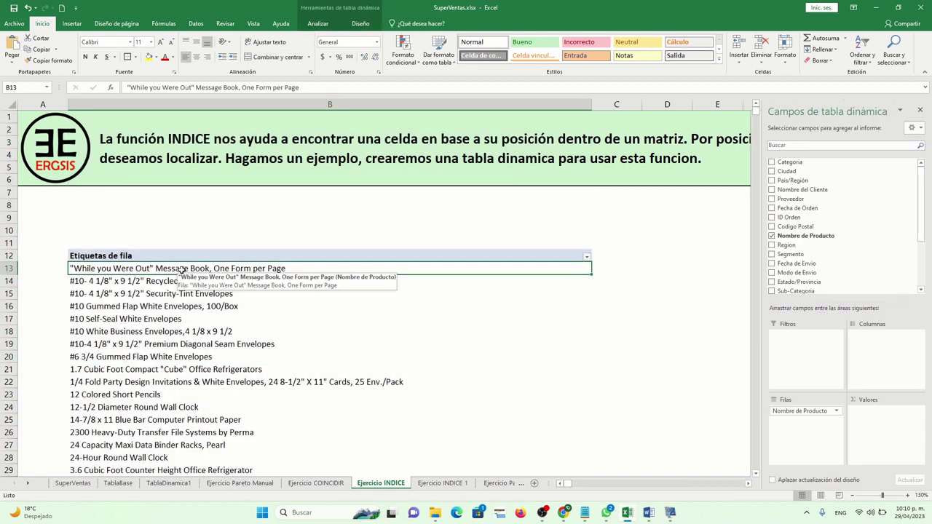
key(ctrl+z)
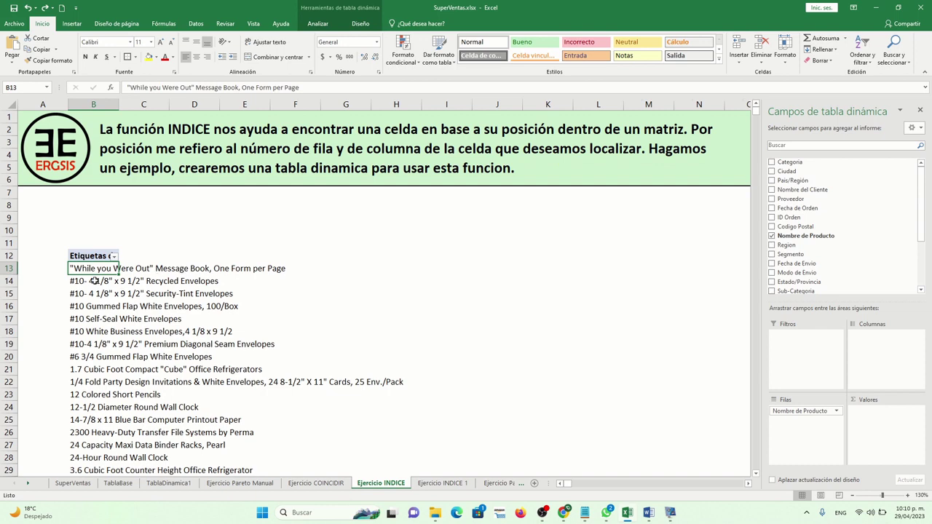
Step: Check the automatic column width setting in the pivot table's options without changing it
right_click(148, 281)
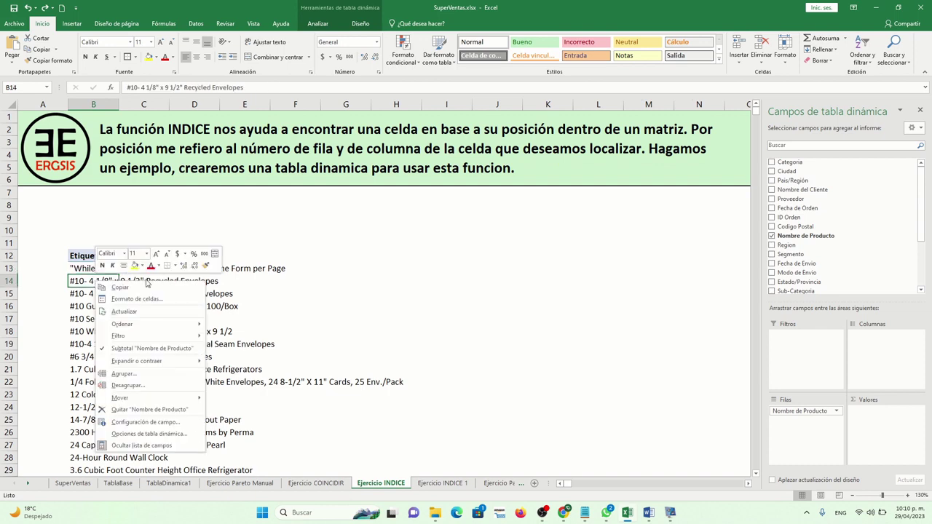
click(149, 434)
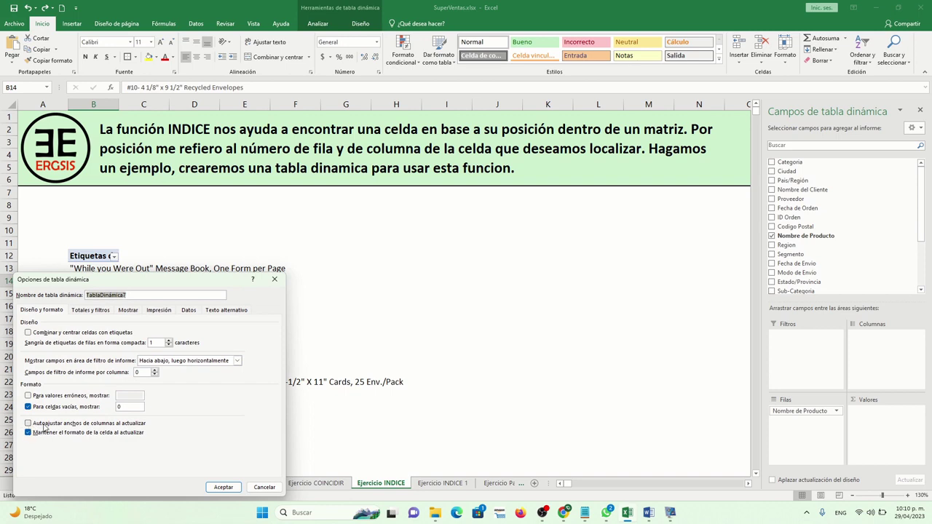
click(264, 487)
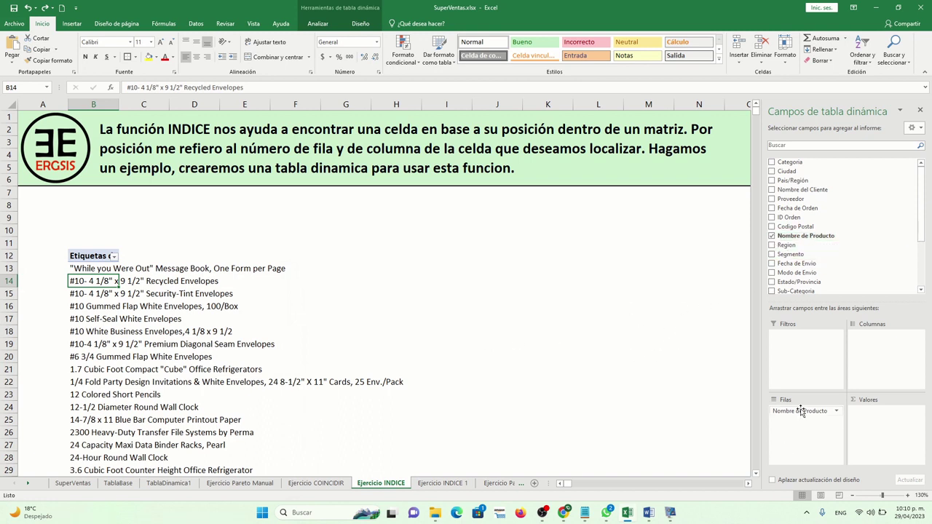
Step: Replace Nombre de Producto with Ciudad in the pivot table's rows and add Ganancia as the summed value
drag(801, 412, 692, 378)
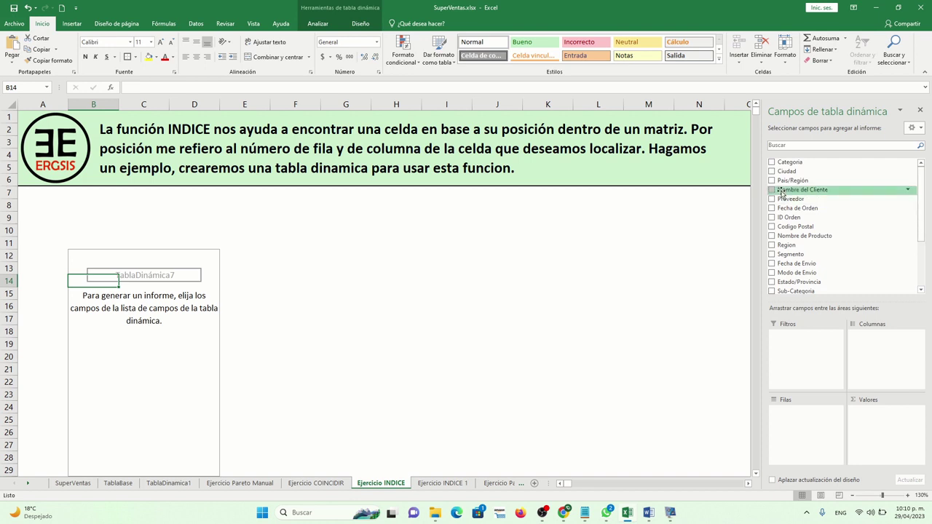
drag(788, 171, 804, 436)
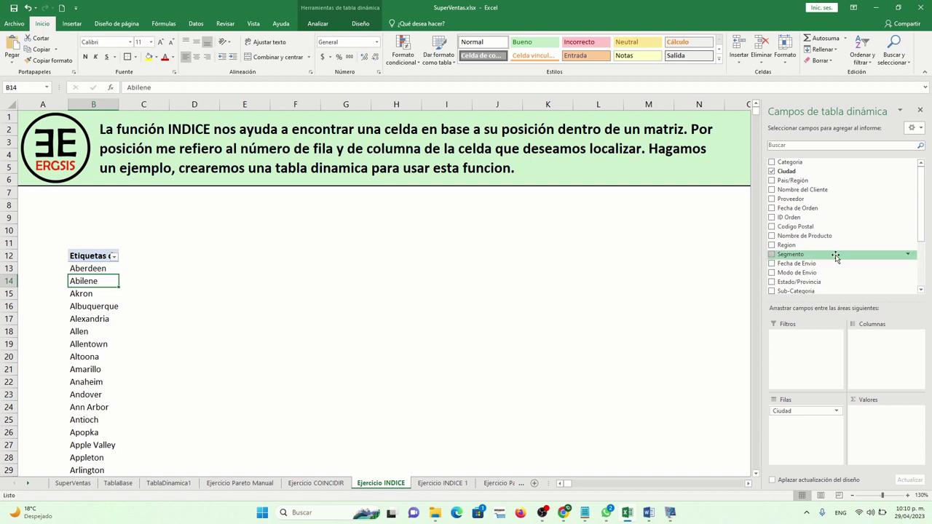
drag(921, 216, 921, 259)
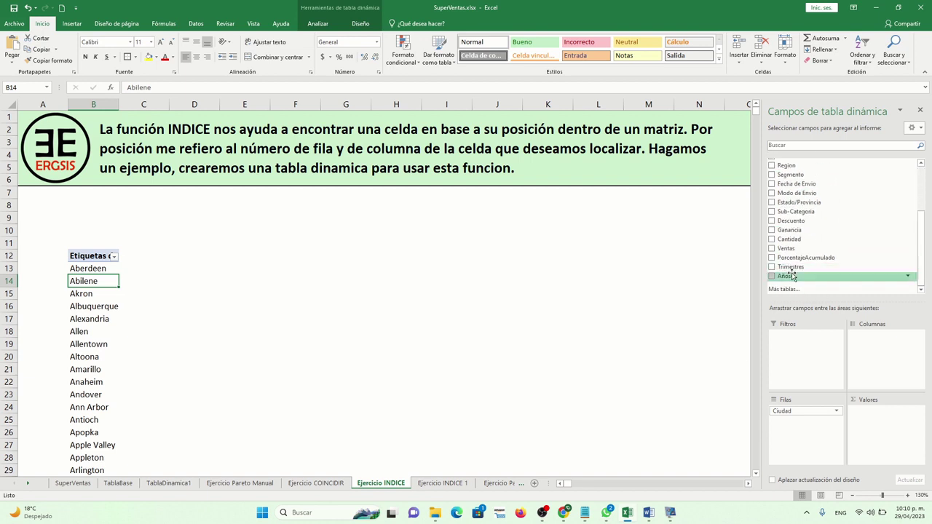
drag(807, 233, 864, 429)
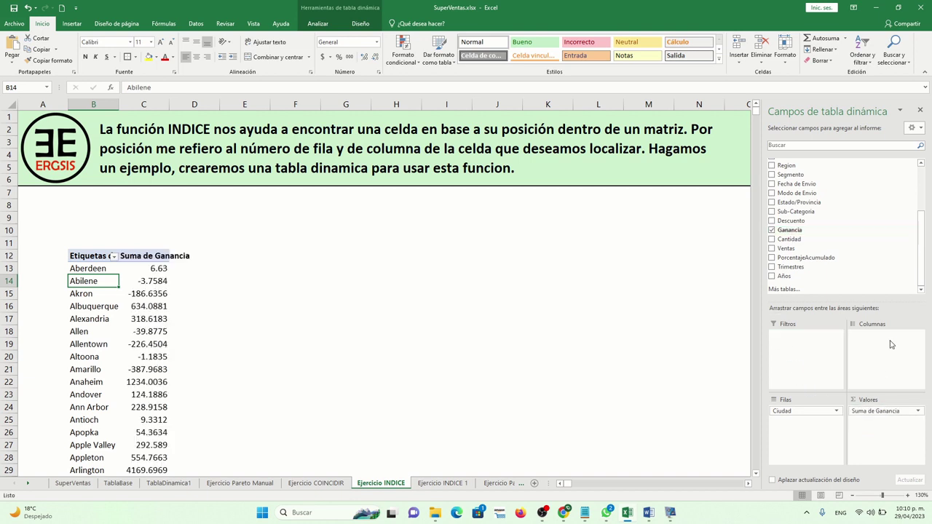
Step: Add Fecha de Orden to the pivot table's columns and close the field list
drag(922, 270, 929, 225)
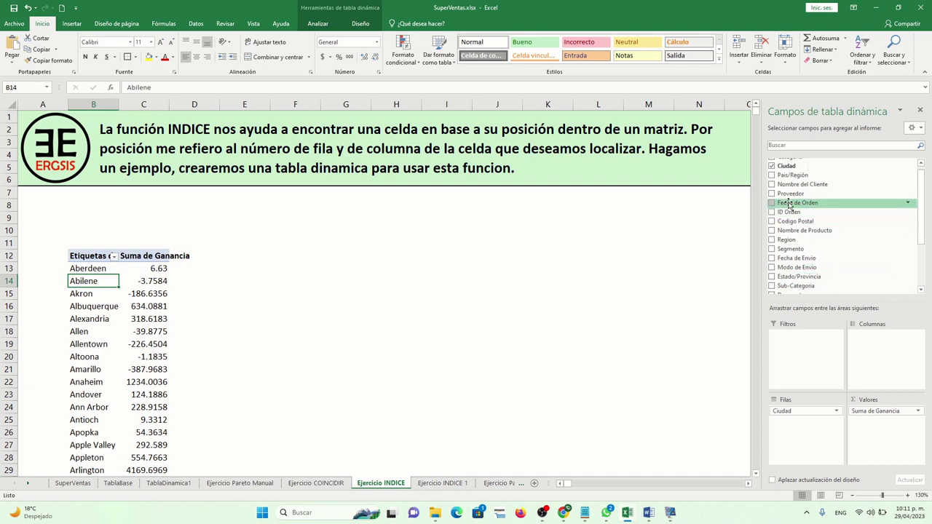
drag(790, 204, 872, 355)
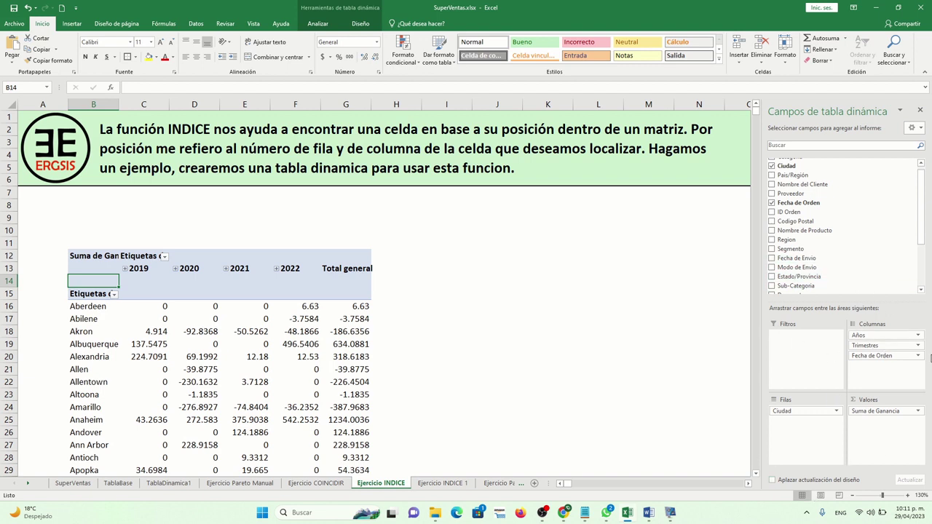
click(921, 112)
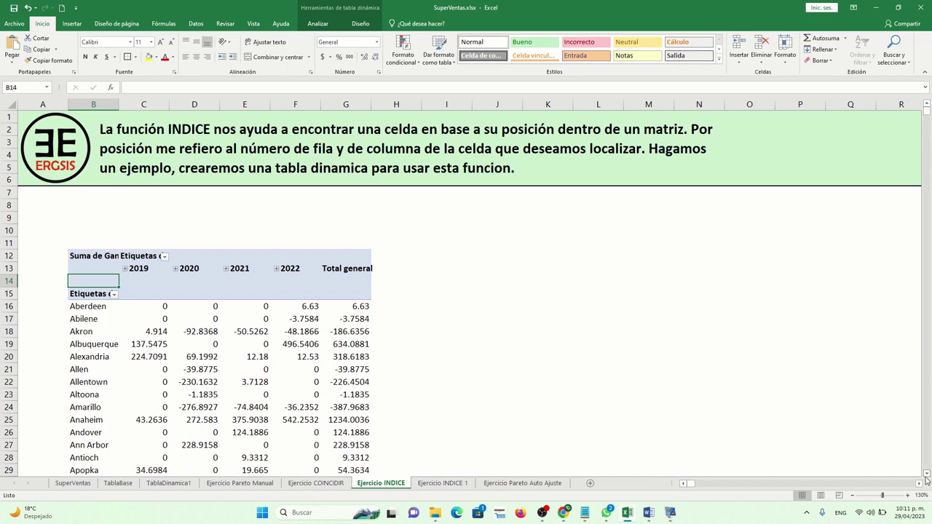
click(927, 474)
click(927, 475)
click(927, 474)
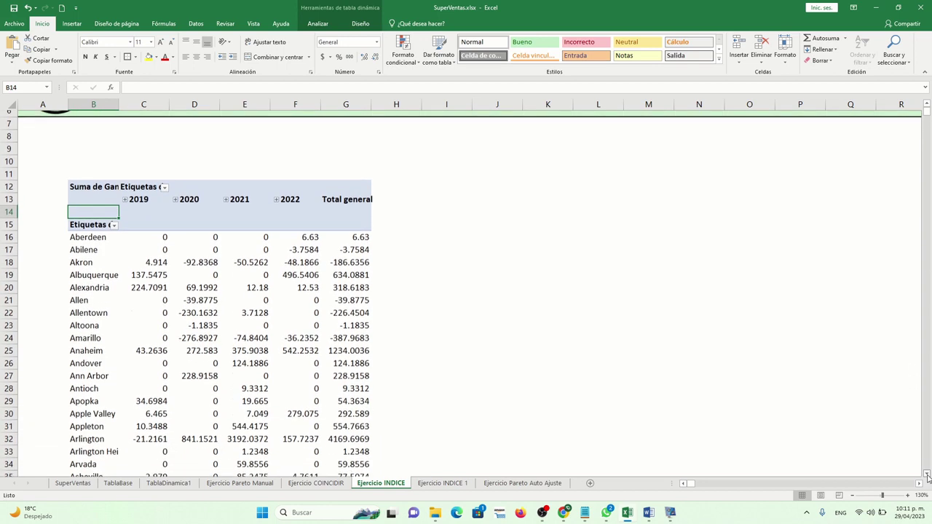
click(927, 474)
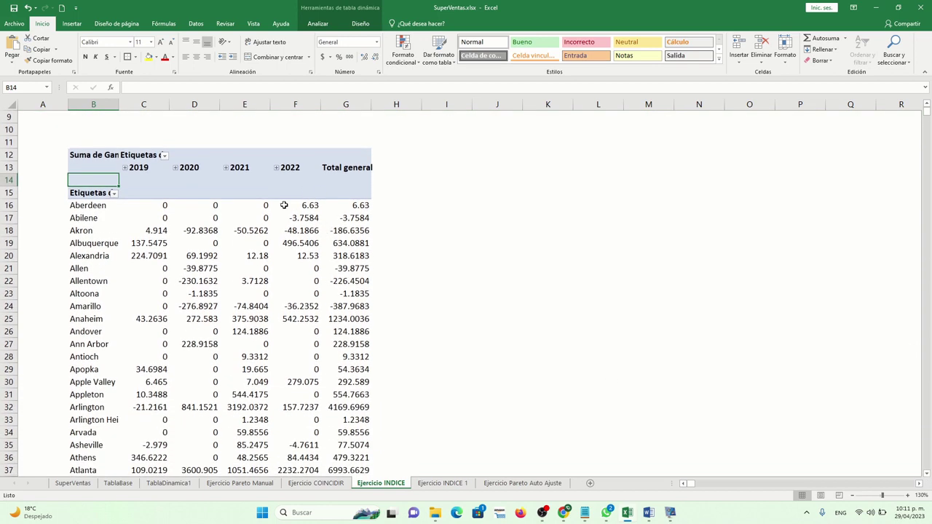
Step: Apply the green style from the first row of the Oscuro group to the pivot table
click(224, 192)
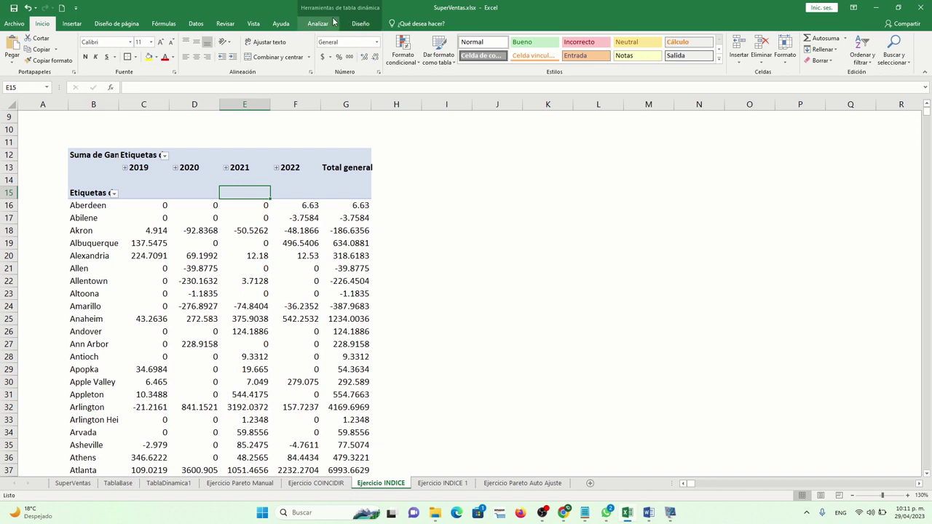
click(435, 189)
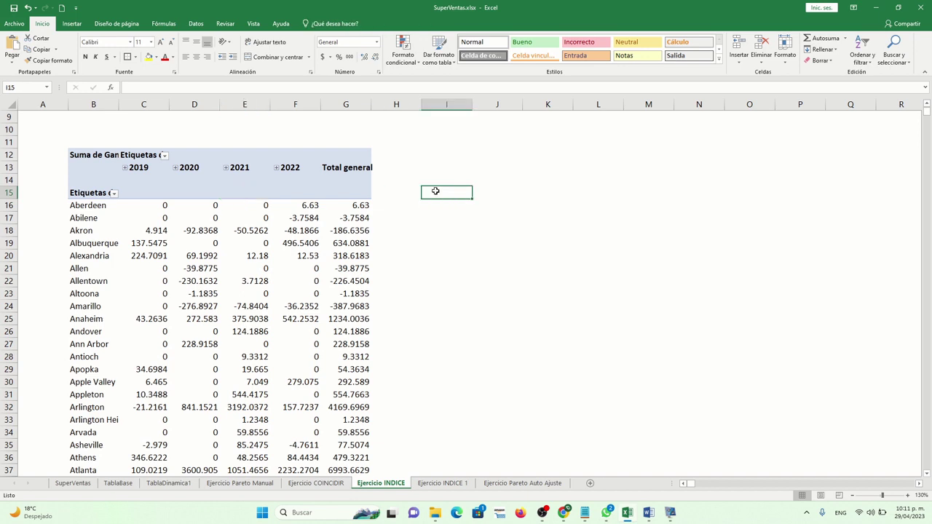
click(244, 232)
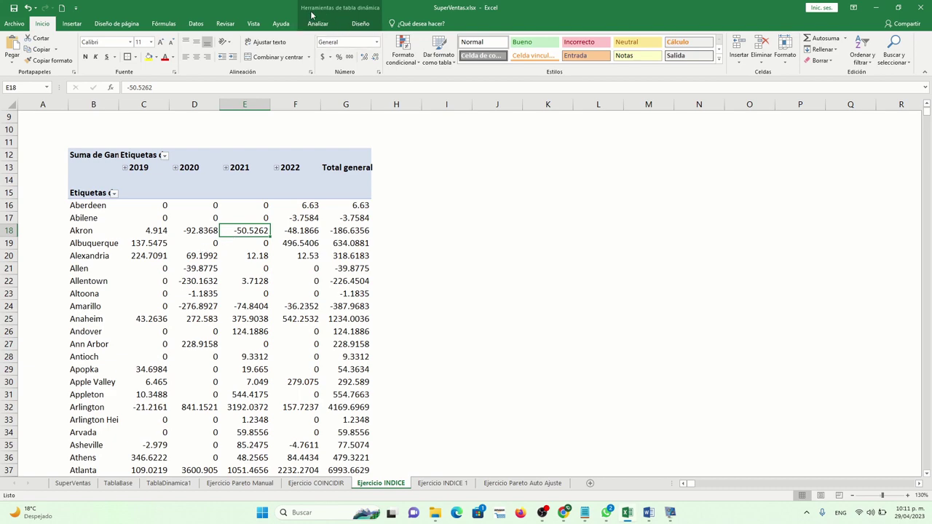
click(362, 23)
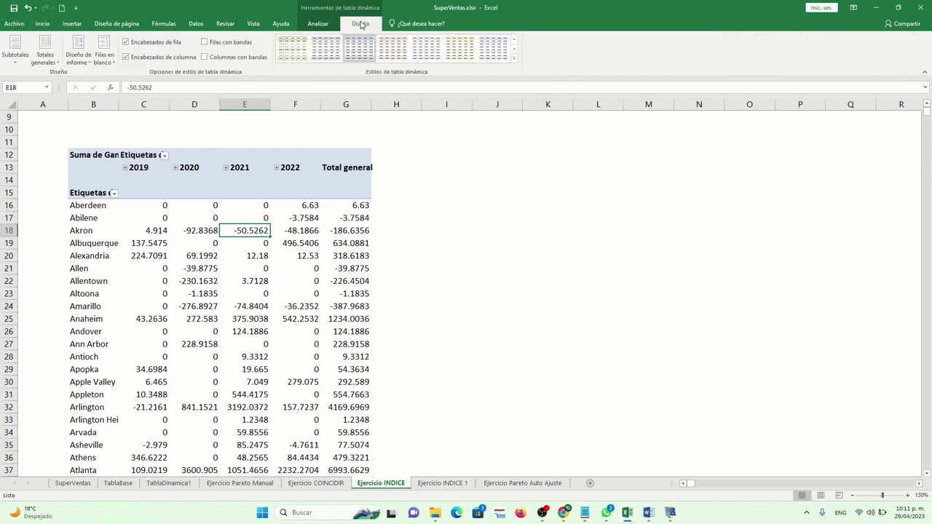
click(516, 59)
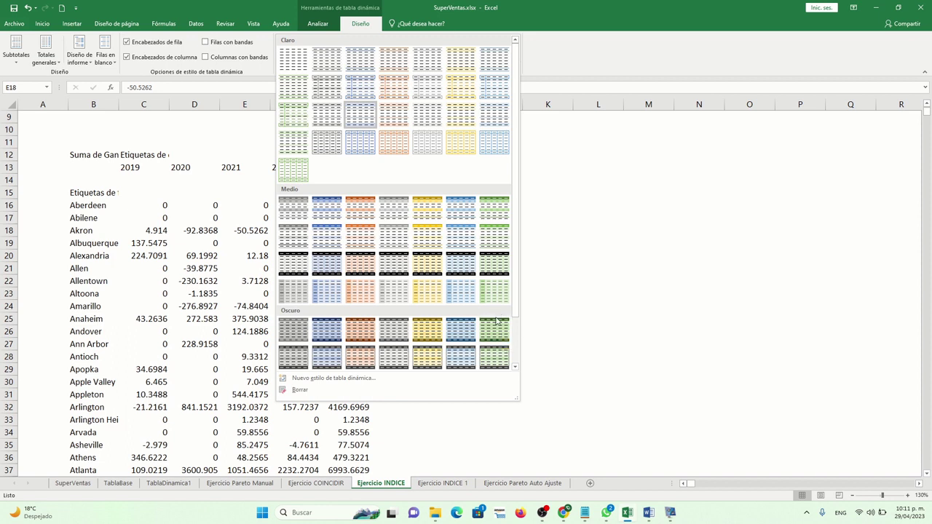
click(494, 329)
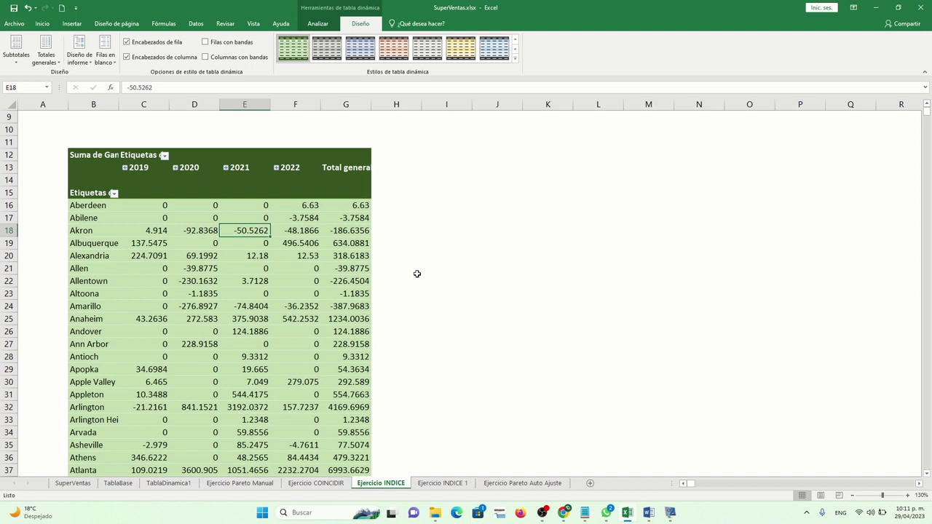
Step: Reopen the pivot table's field list
click(337, 255)
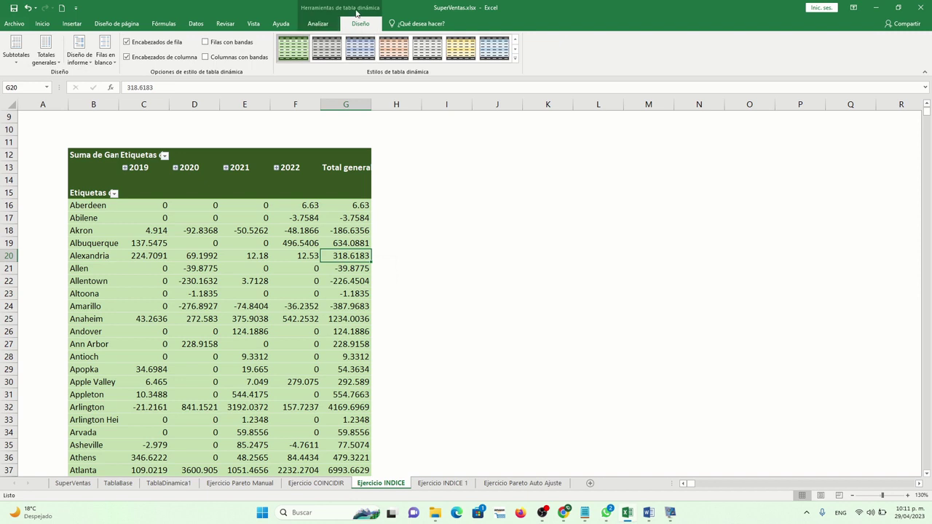
click(317, 23)
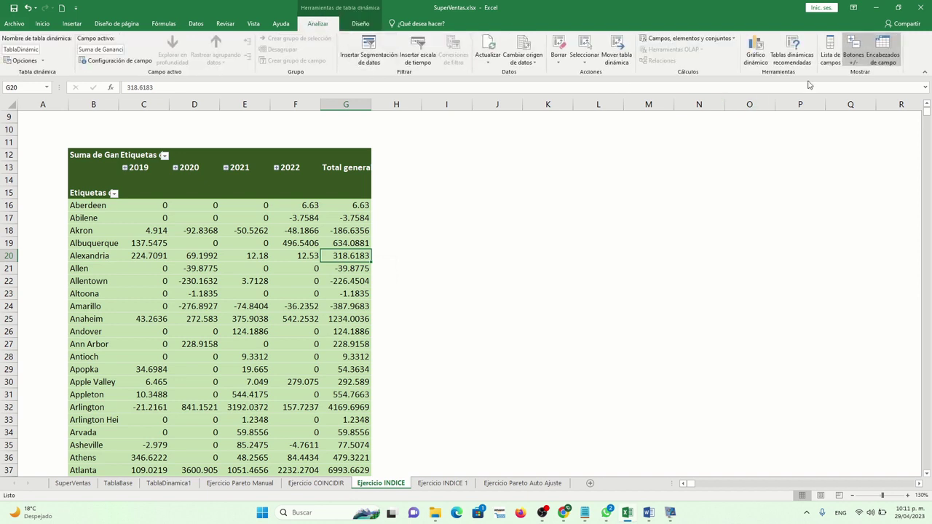
click(828, 49)
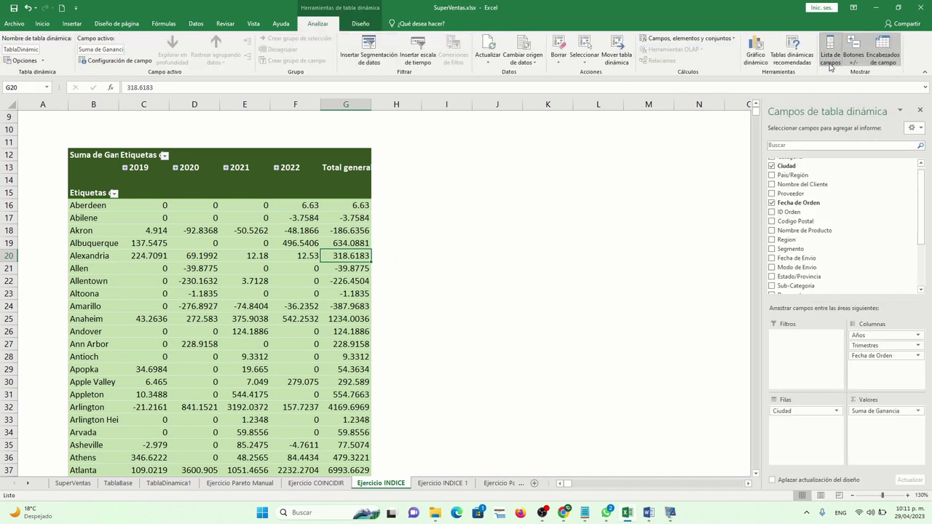
Step: Format the Suma de Ganancia values as Contabilidad with 0 decimal places and the $ symbol
click(919, 412)
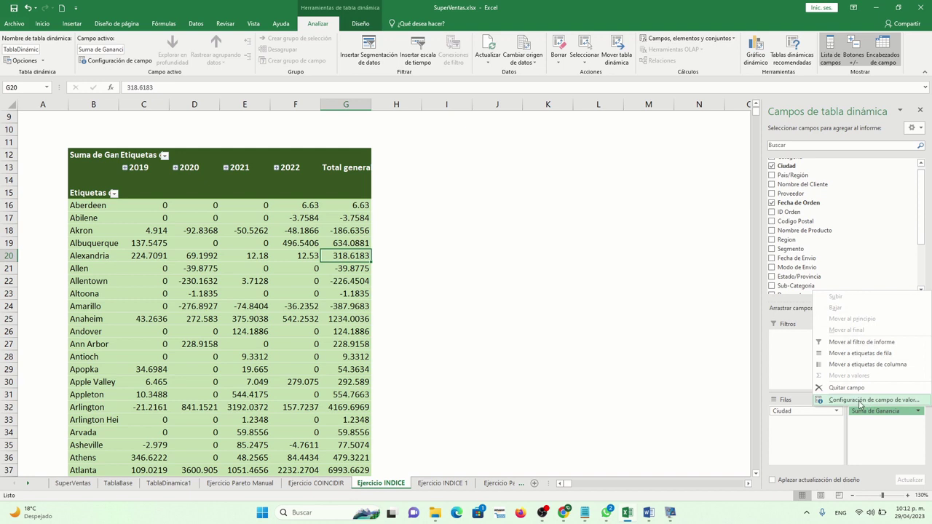
click(919, 413)
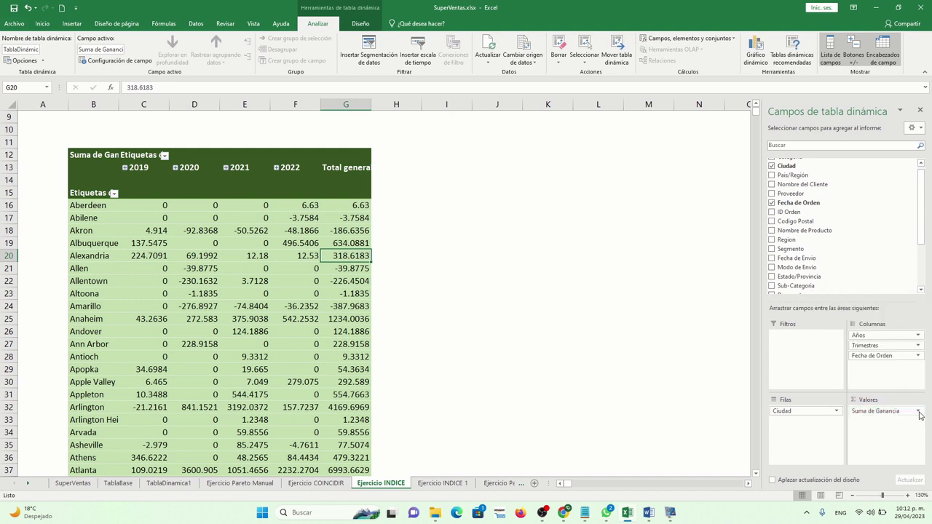
click(919, 413)
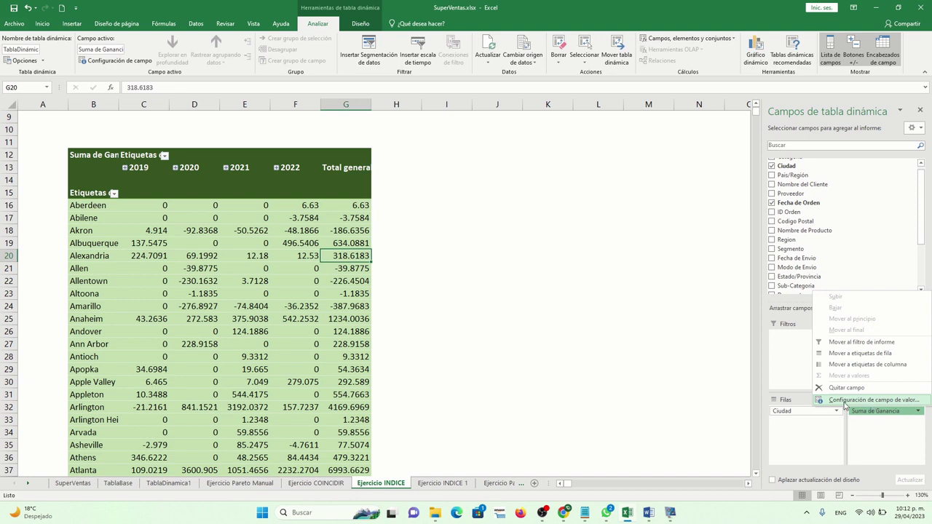
click(868, 401)
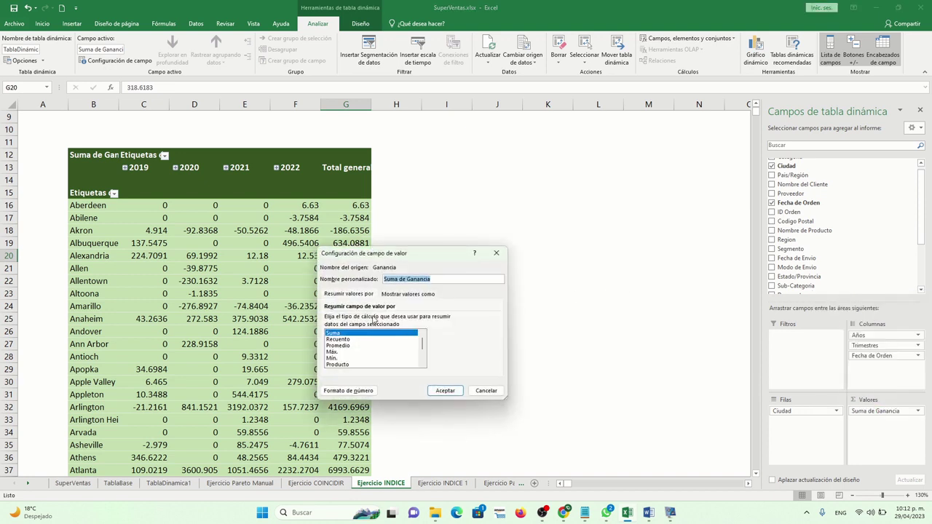
click(348, 391)
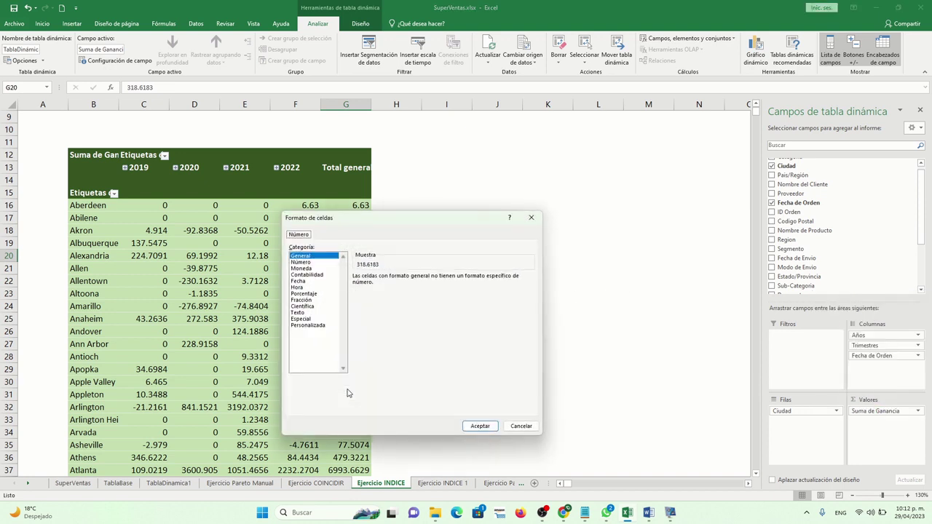
click(307, 275)
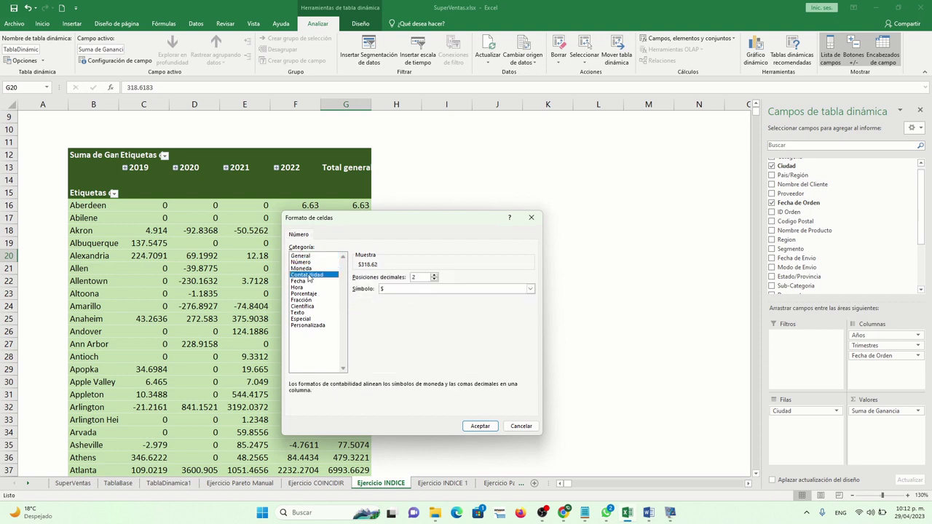
click(308, 268)
click(309, 275)
drag(424, 279, 388, 273)
text(0)
click(480, 426)
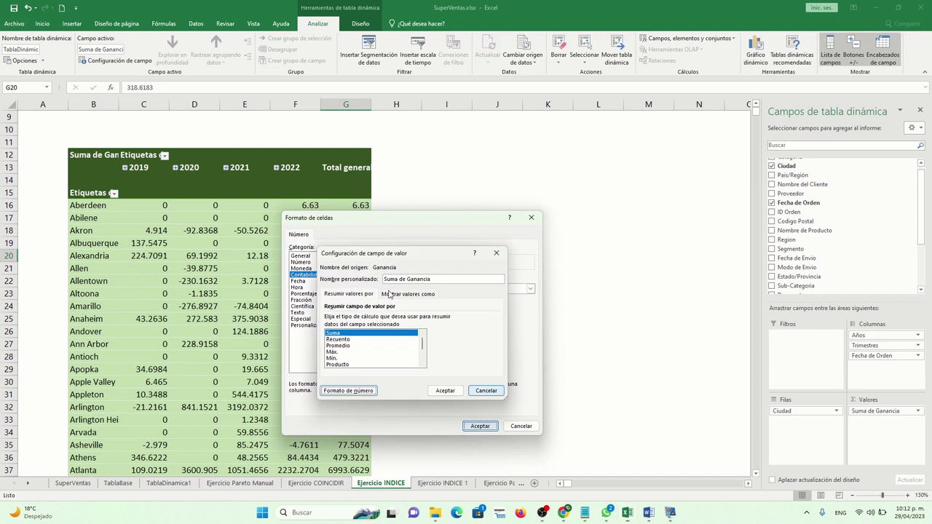
click(446, 391)
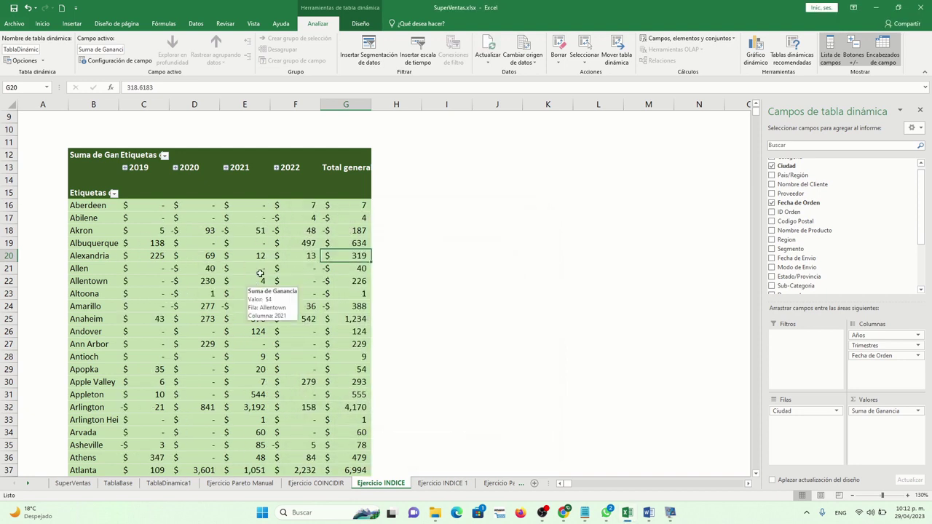
Step: Check the Ganancia values in the Alexandria row across the years and close the field list
click(300, 258)
click(260, 255)
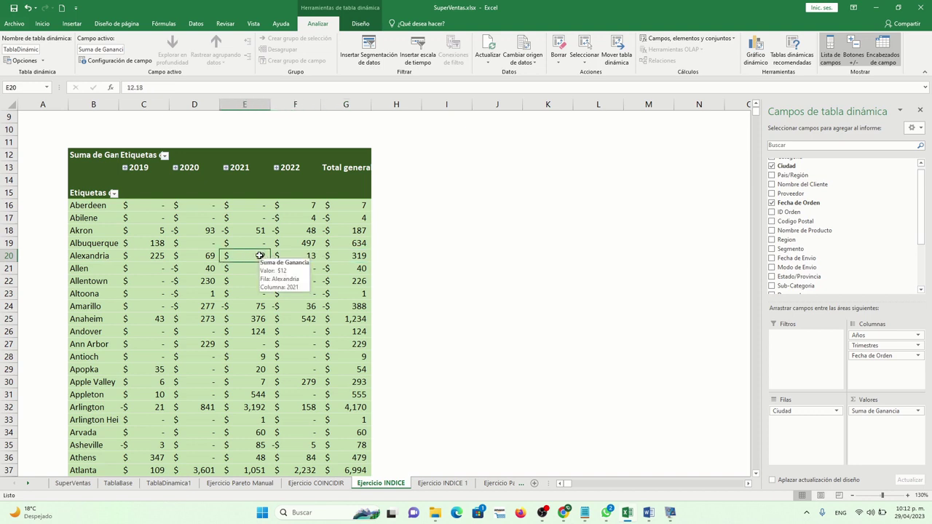
click(208, 255)
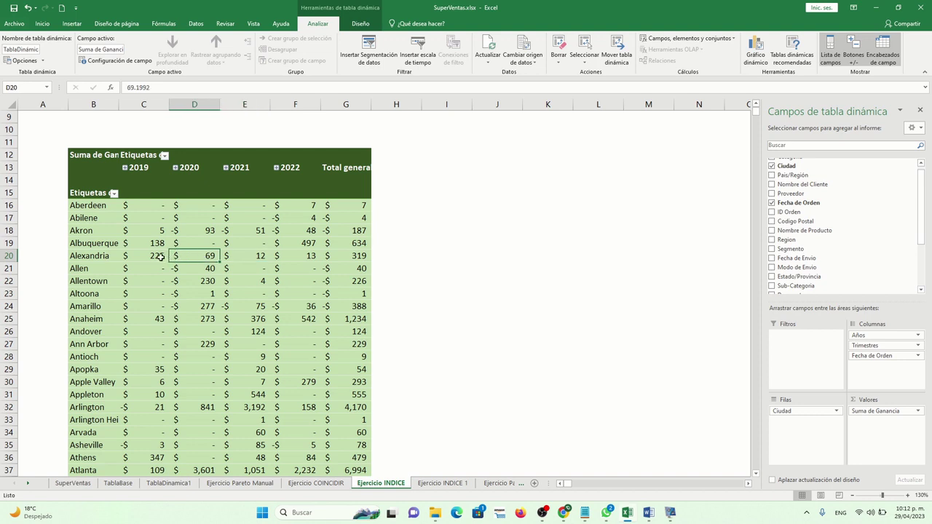
click(159, 256)
click(99, 255)
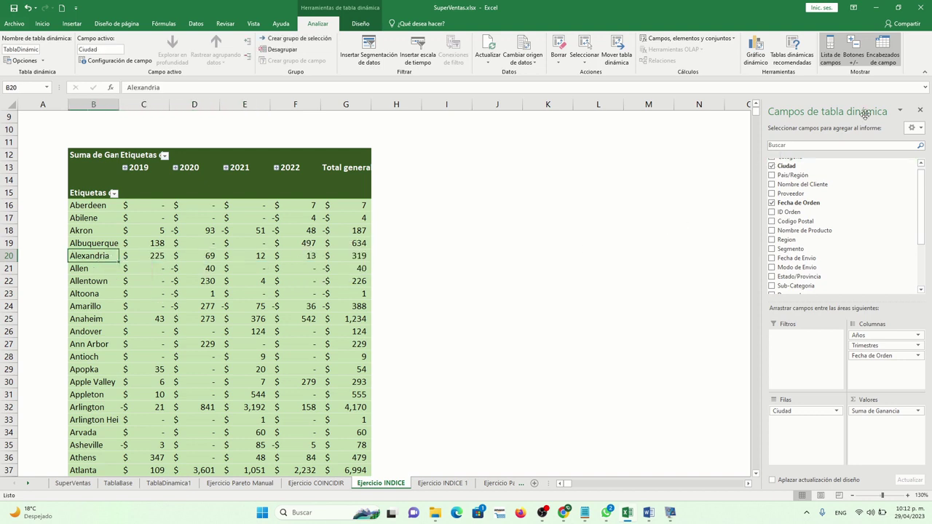
drag(924, 115, 910, 120)
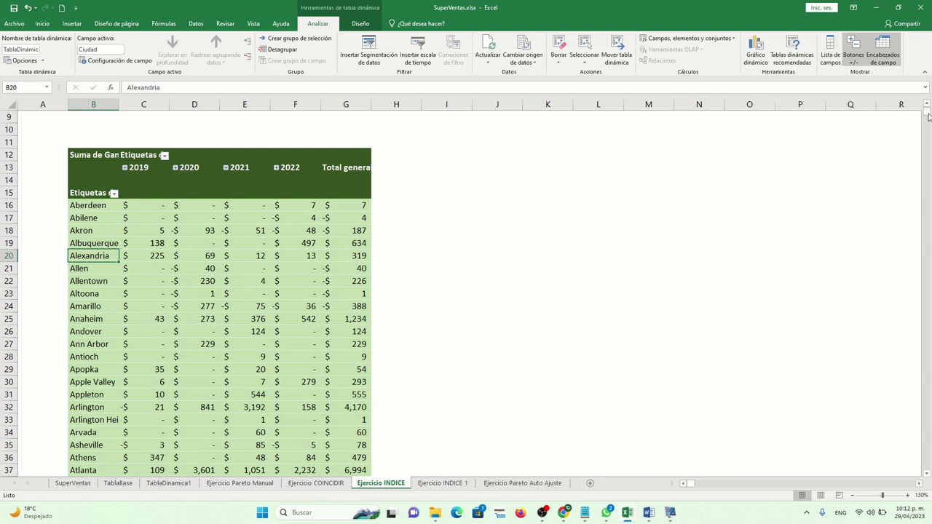
Step: Fill cells B7:C7 above the pivot table with the standard green colour
click(928, 105)
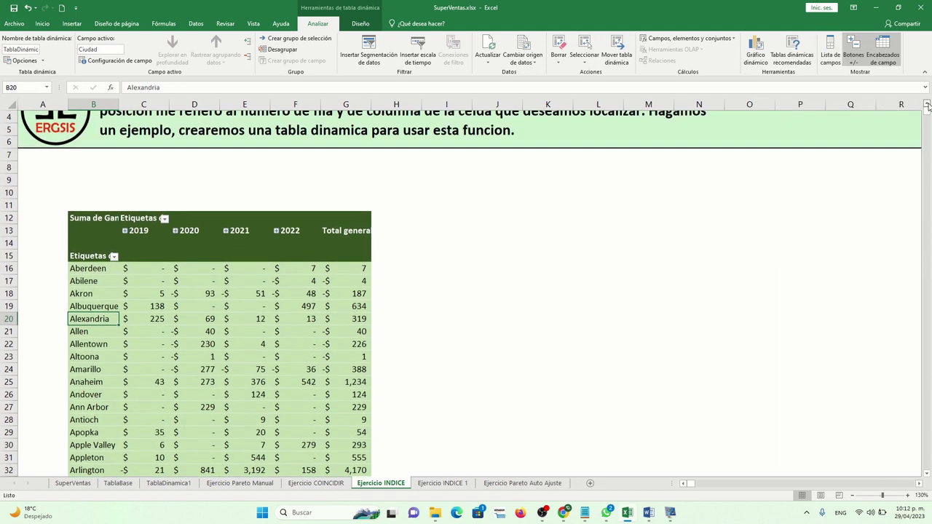
click(928, 106)
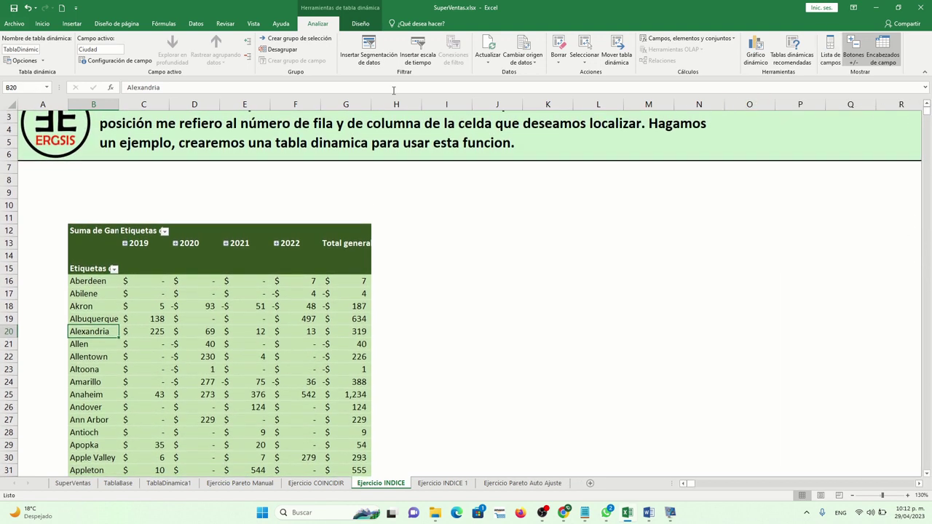
click(95, 169)
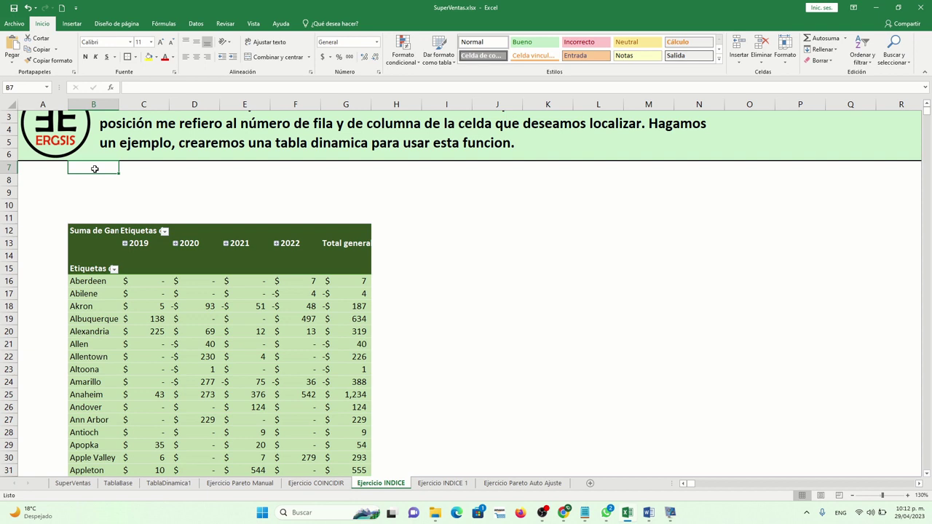
drag(95, 169, 159, 182)
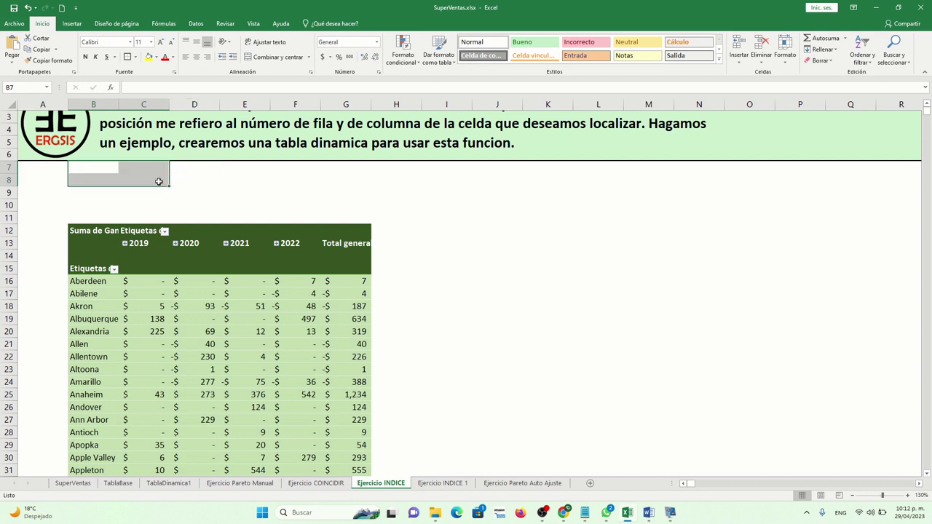
click(136, 58)
click(136, 58)
drag(102, 169, 134, 167)
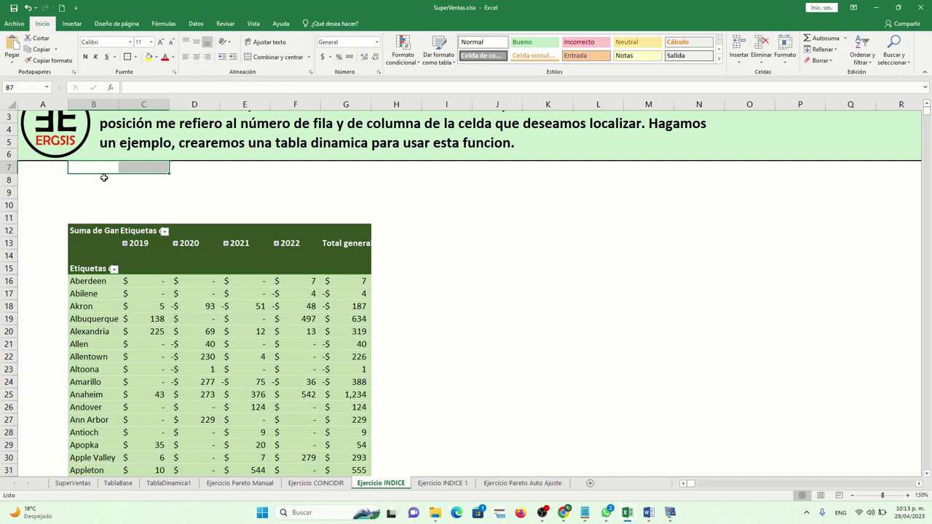
drag(103, 172, 129, 168)
click(157, 58)
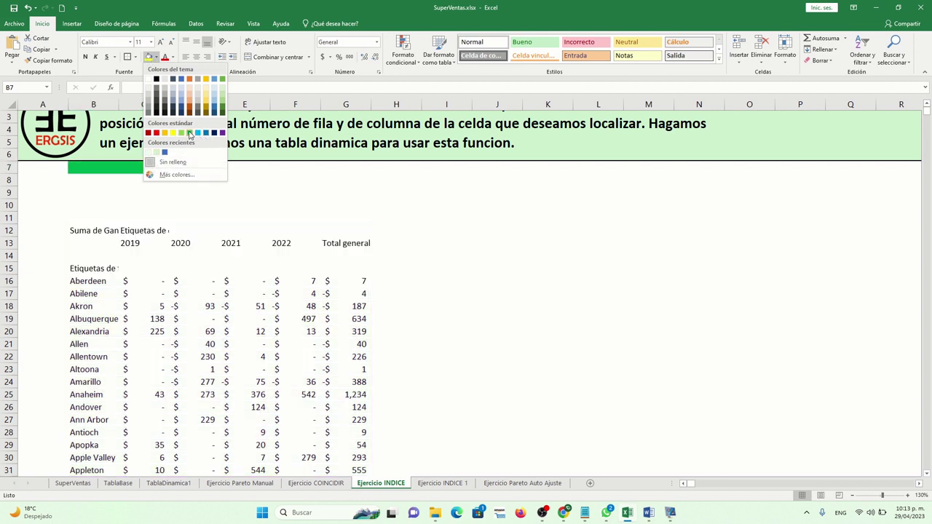
click(189, 133)
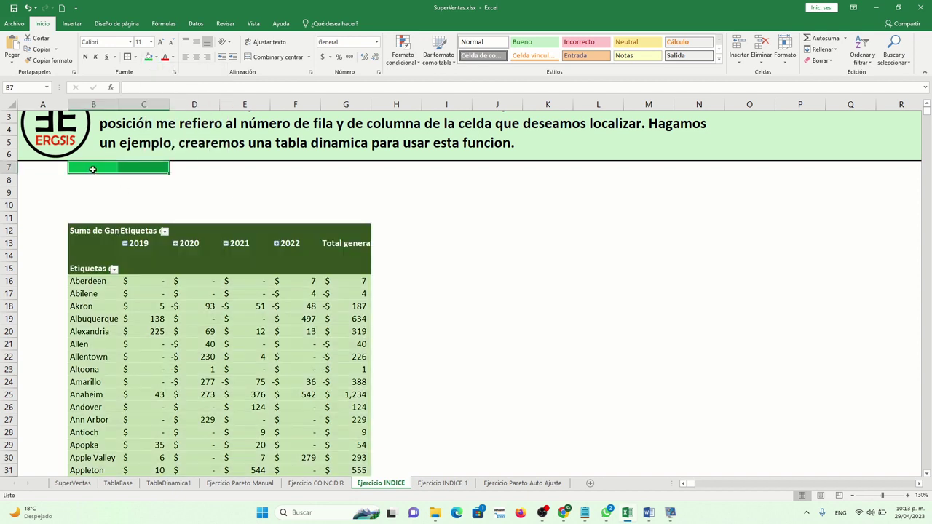
Step: Enter the title "Ejemplo de Coincidir" in cell B7
text(Ejemplo d)
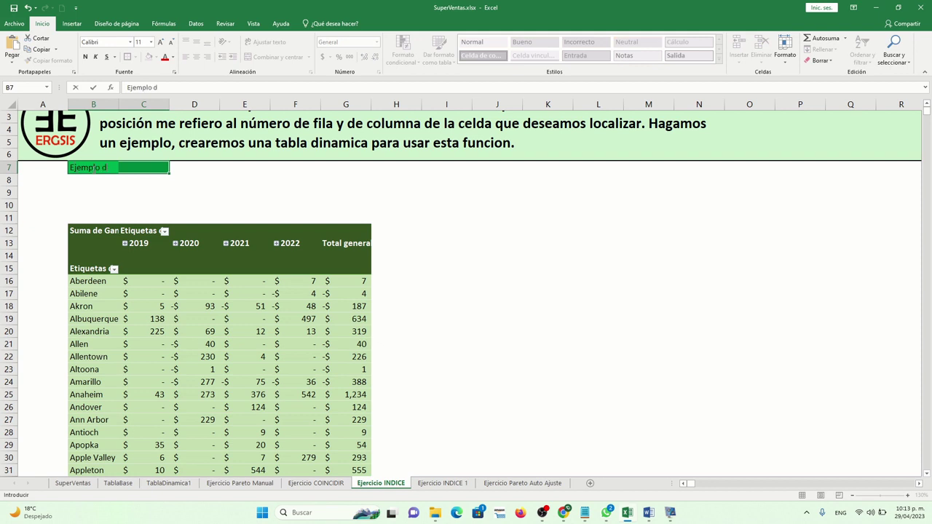
text(e Coincidir)
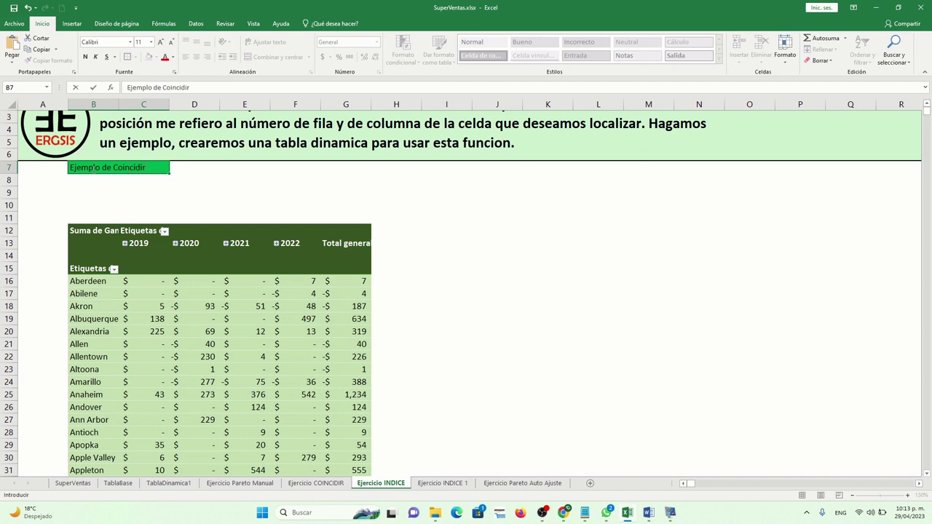
key(Tab)
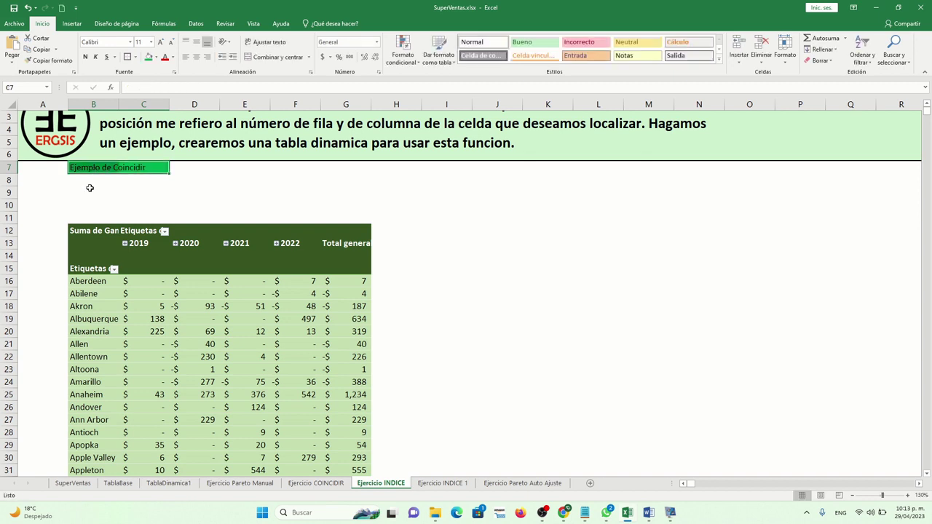
click(91, 188)
Step: Set the horizontal alignment of the title in B7:C7 to Centrar en la selección
click(88, 170)
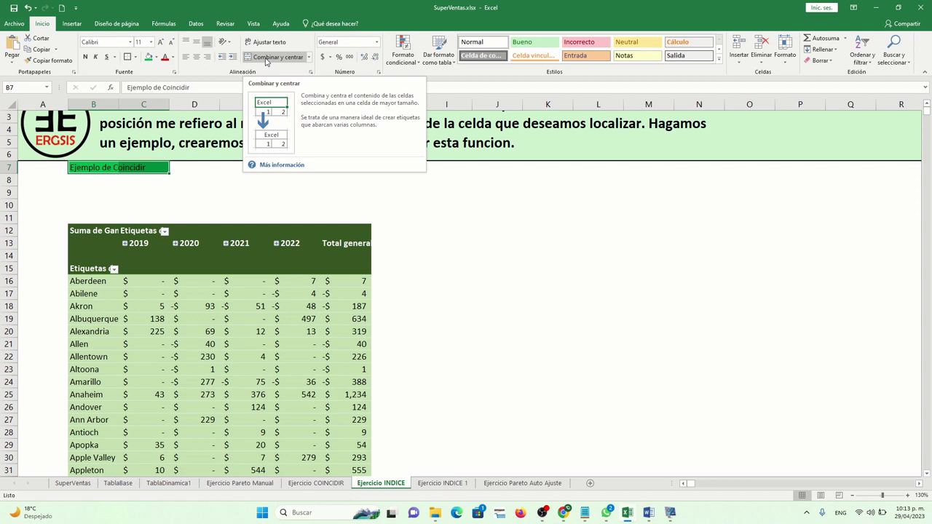
right_click(106, 169)
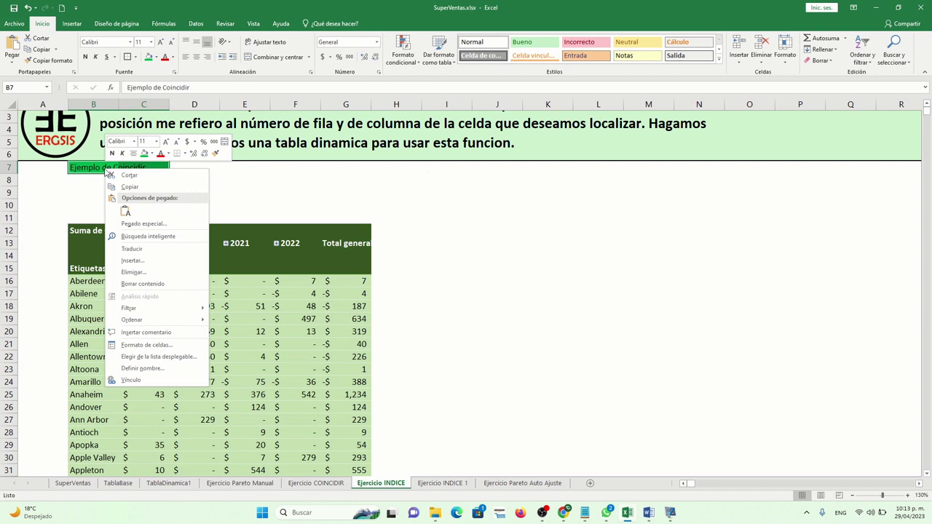
click(134, 347)
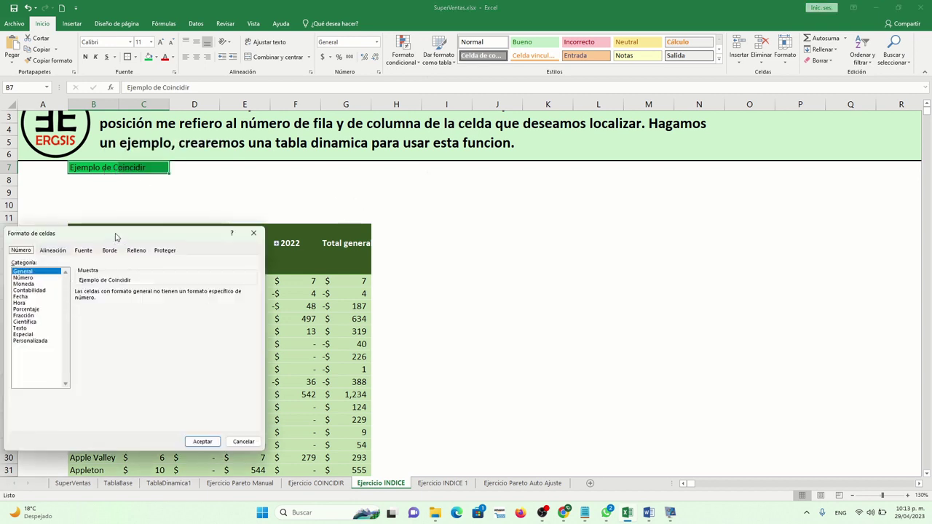
drag(117, 238, 364, 185)
click(301, 200)
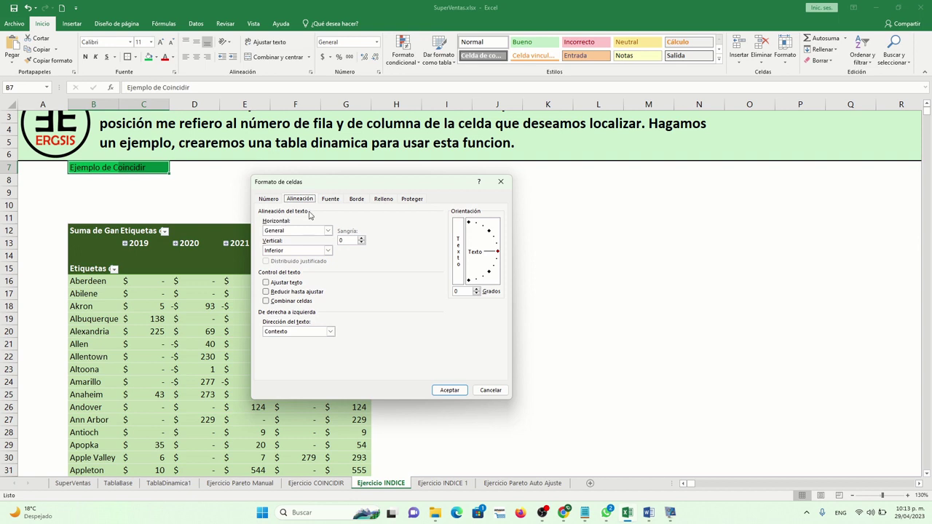
click(328, 231)
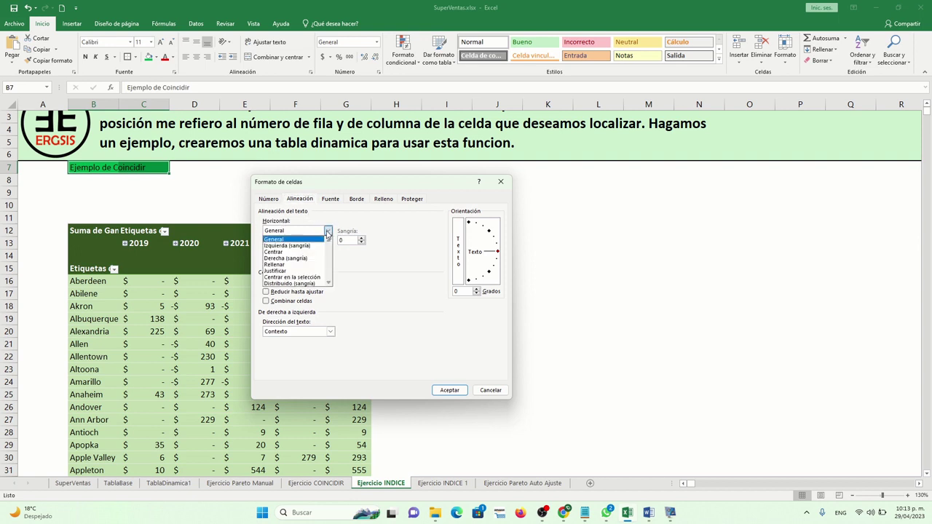
click(294, 277)
click(441, 391)
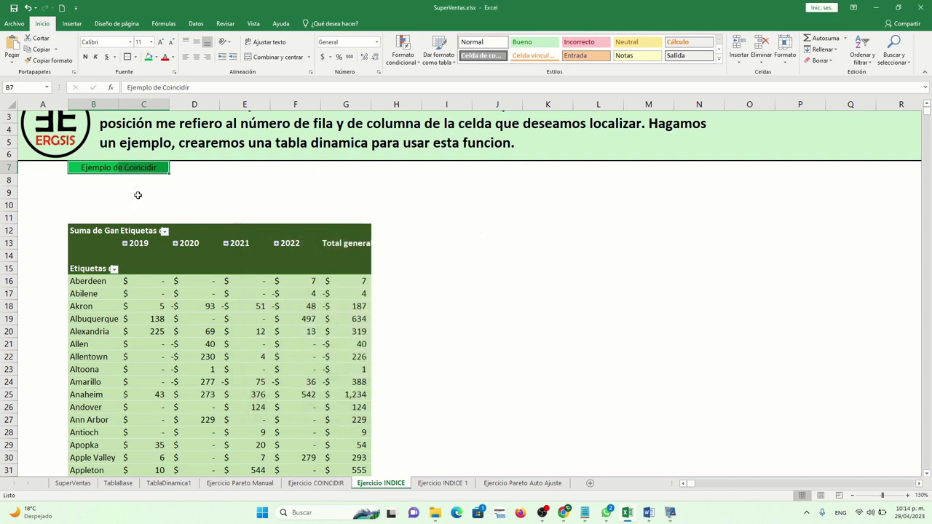
click(138, 196)
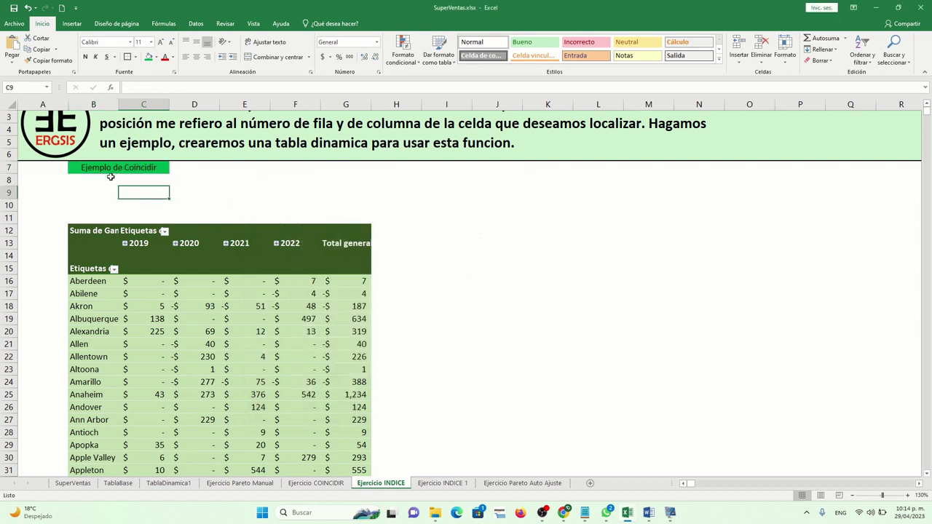
Step: Apply external borders around the title cells B7:C7
drag(96, 170, 162, 168)
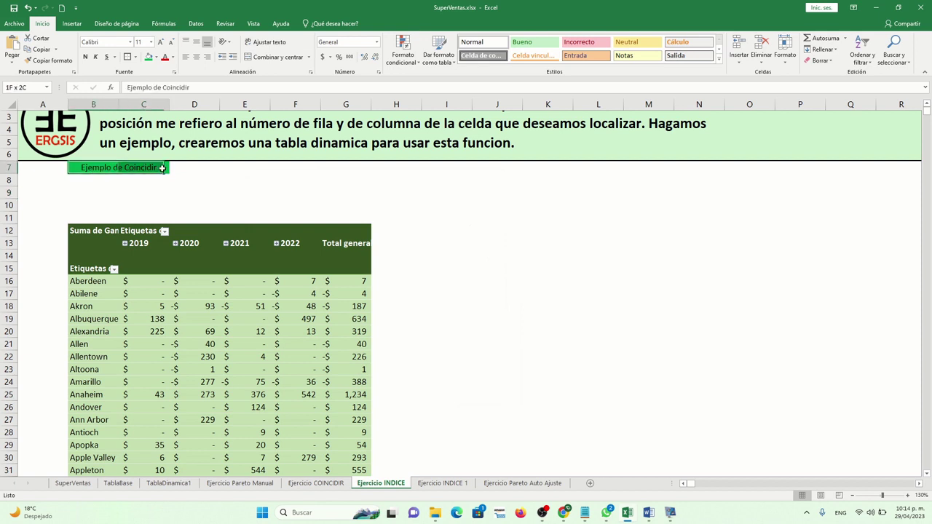
click(135, 56)
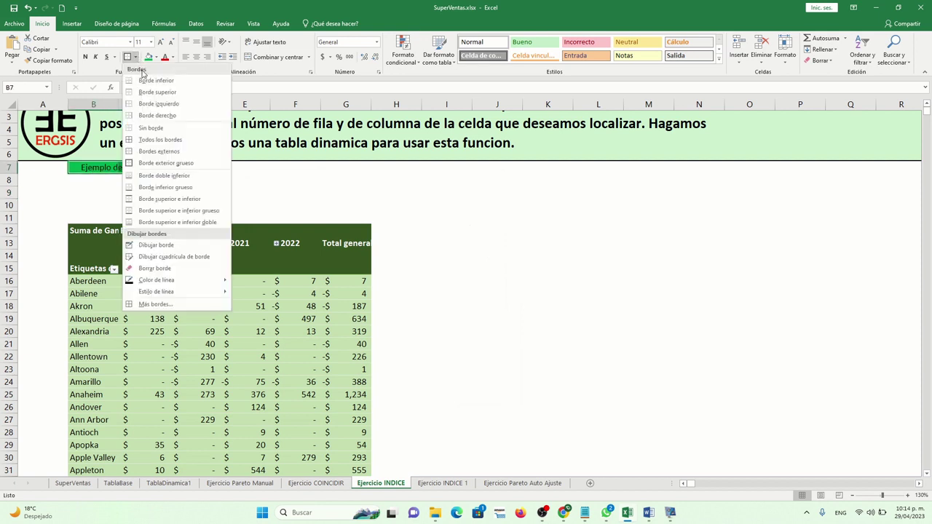
click(147, 152)
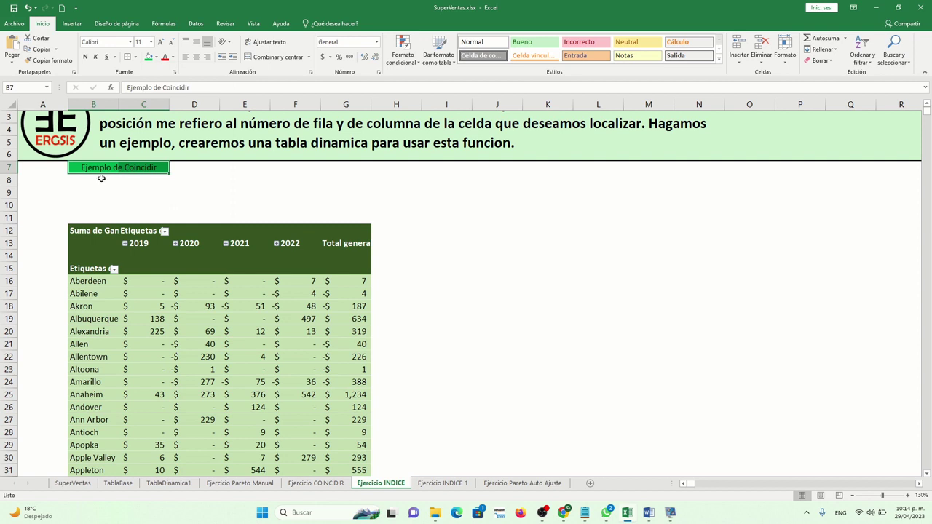
Step: Apply all borders to cells B8:C8 below the title
click(100, 179)
drag(97, 181, 130, 180)
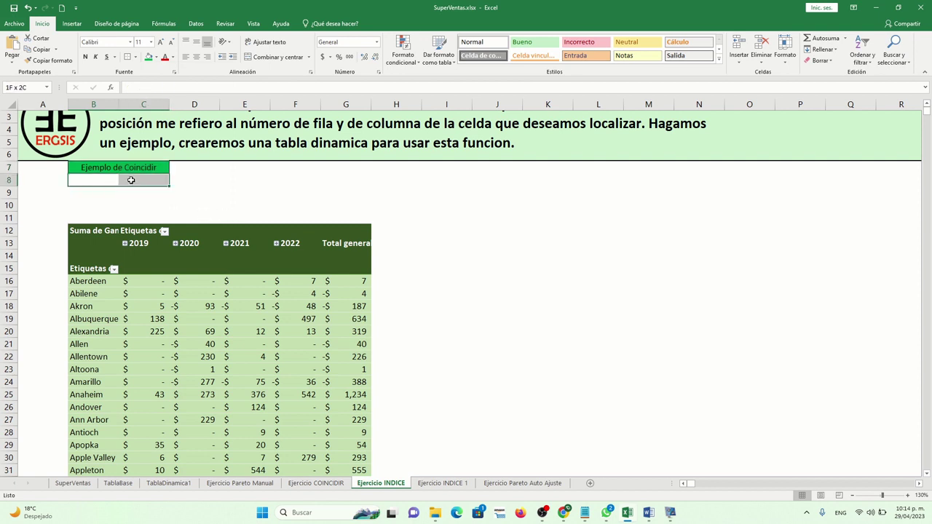
click(135, 57)
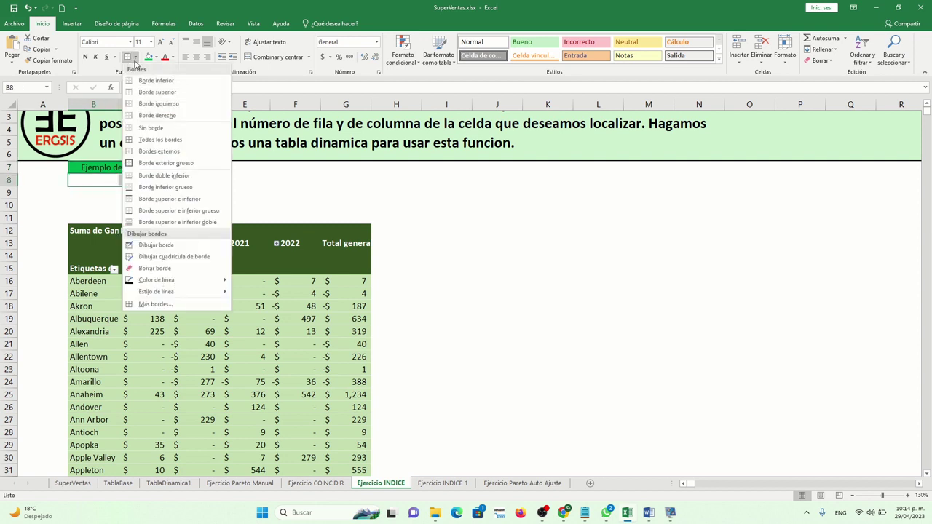
click(131, 140)
click(92, 204)
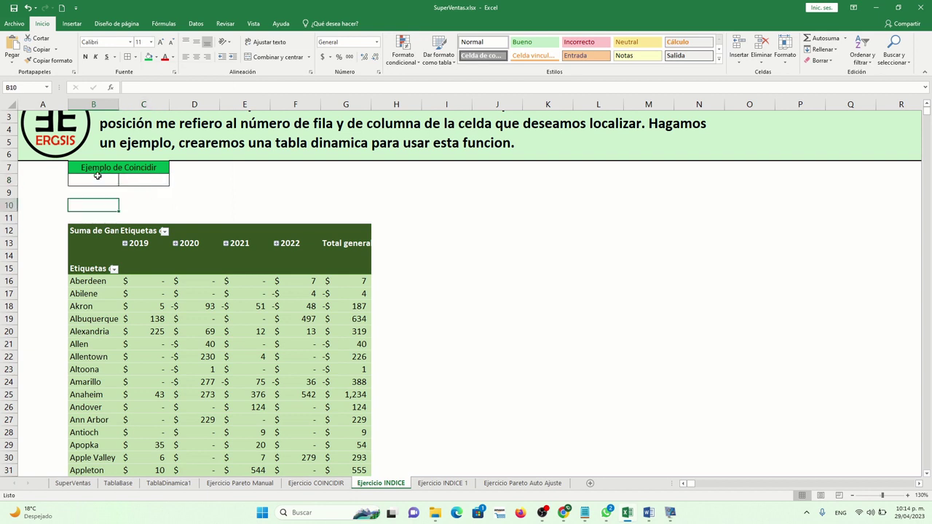
click(97, 179)
click(130, 181)
click(93, 178)
click(131, 181)
click(99, 181)
click(126, 182)
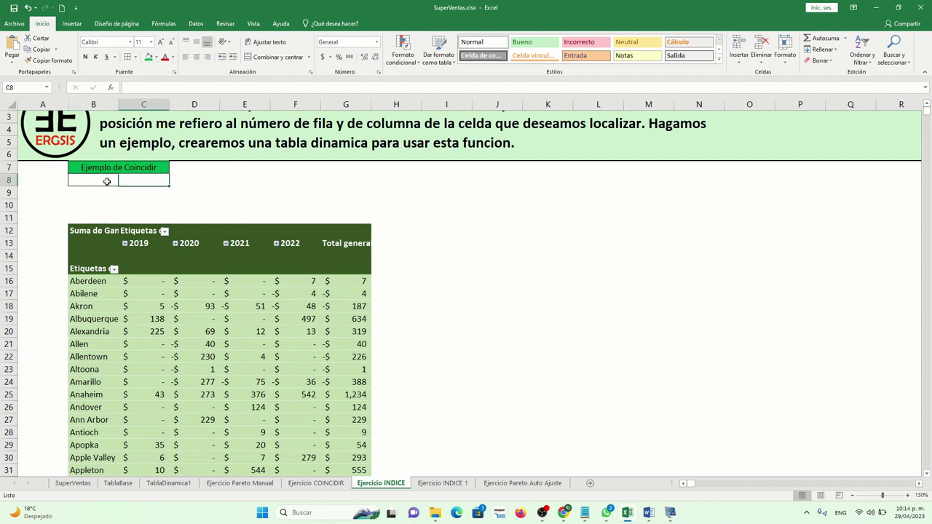
Step: Start a data validation rule for cell B8 that allows a Lista
click(94, 182)
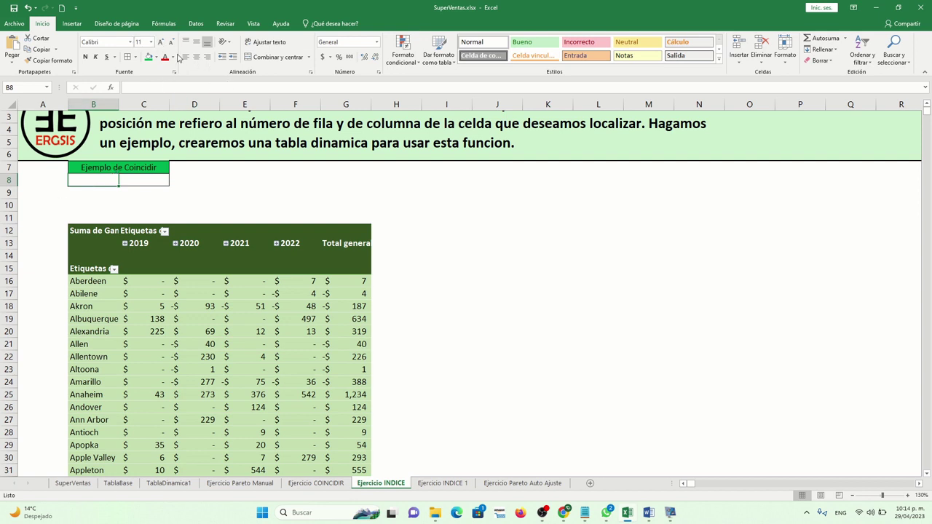
click(201, 27)
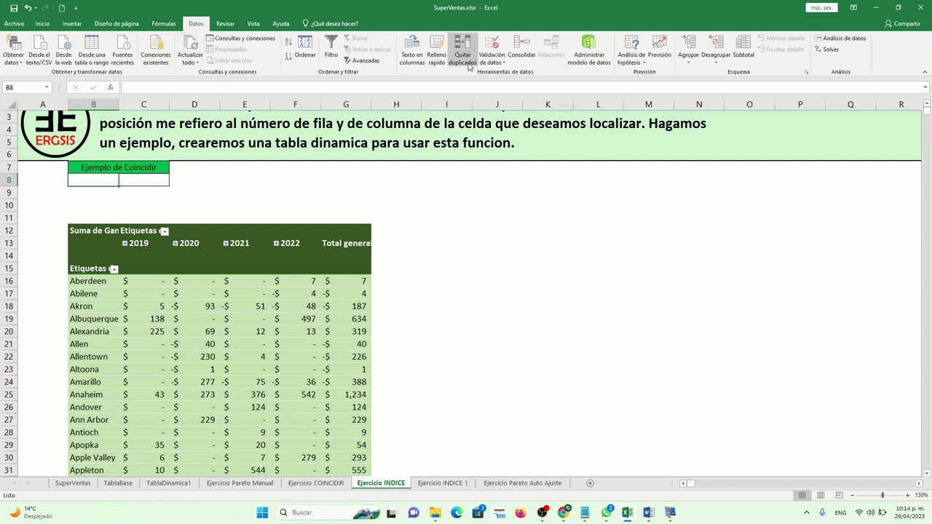
click(491, 64)
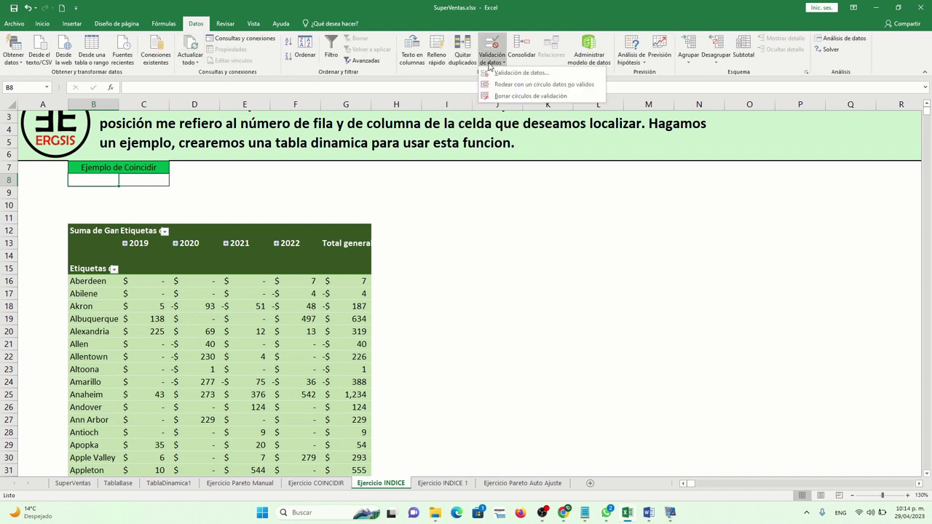
click(513, 73)
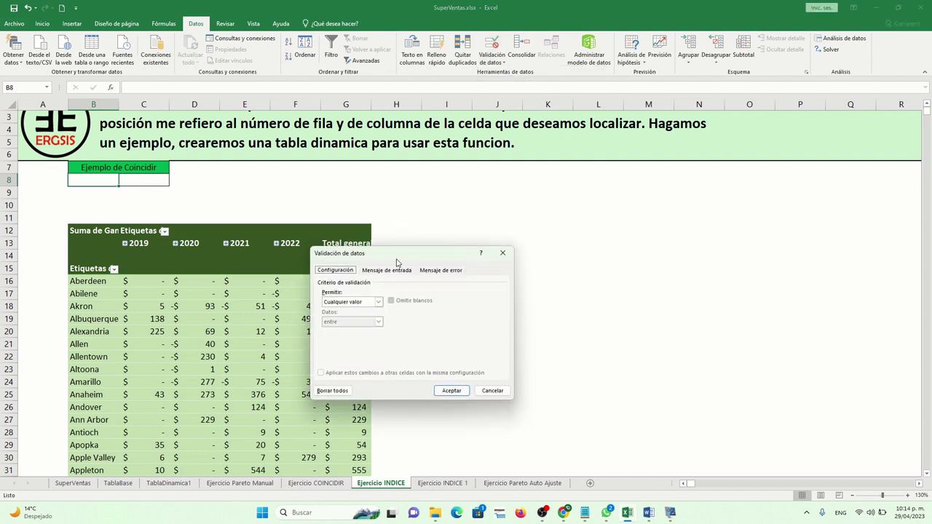
click(378, 302)
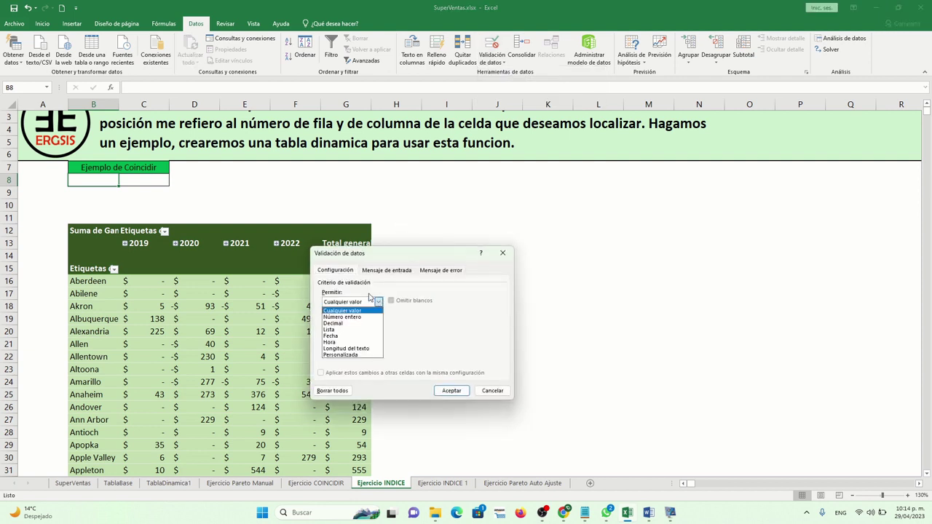
click(333, 329)
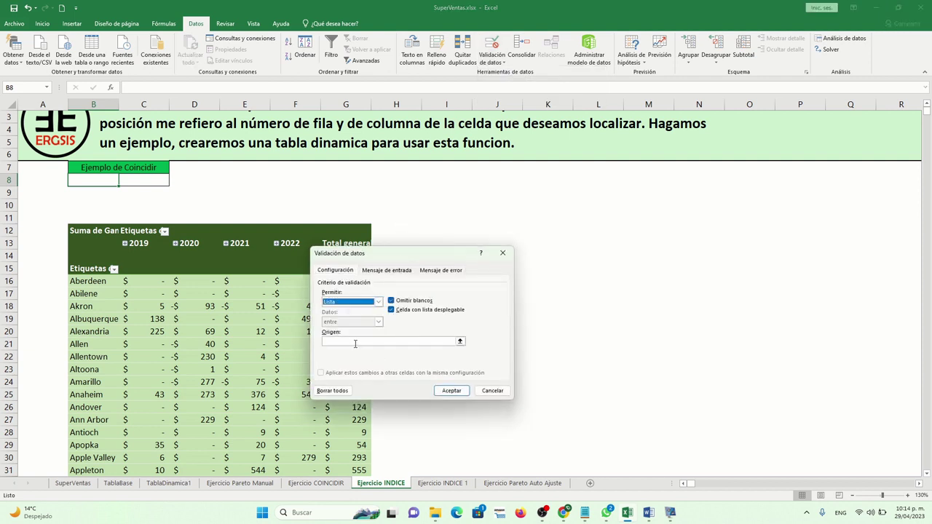
Step: Set the list's source to the pivot table's city names, =$B$16:$B$557, excluding the total row, and apply the validation
click(356, 343)
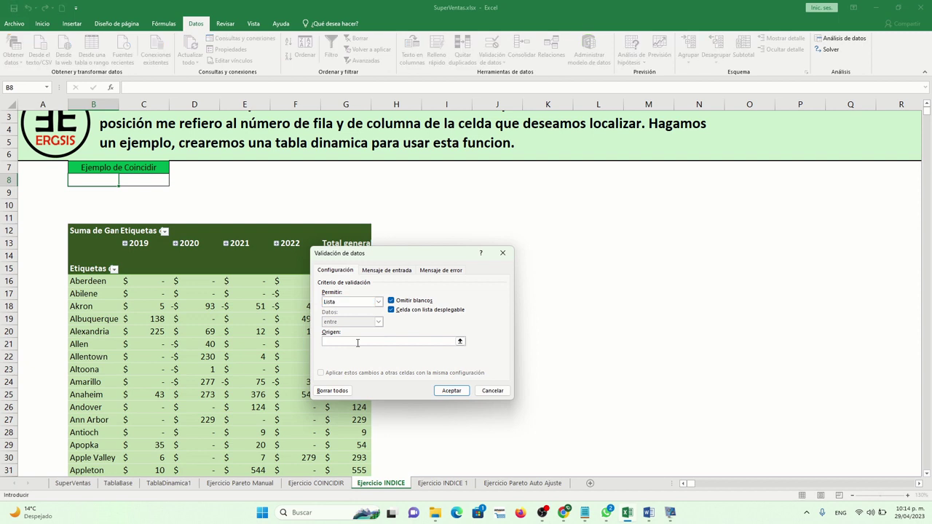
click(104, 280)
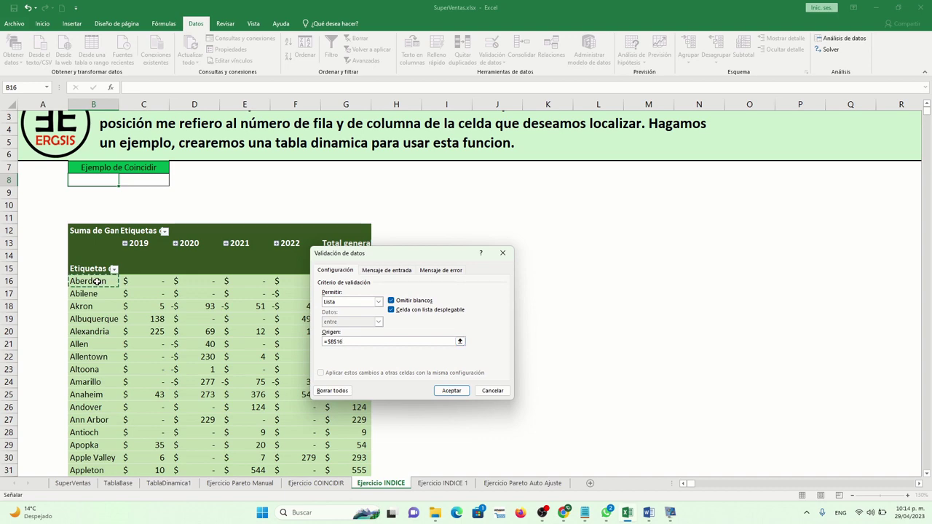
key(ctrl+shift+Down)
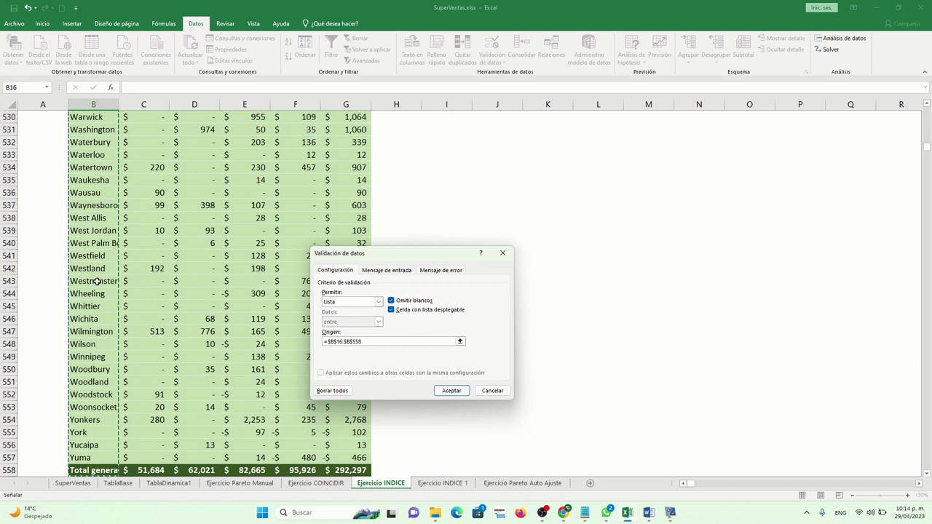
key(BackSpace)
text(7)
click(452, 391)
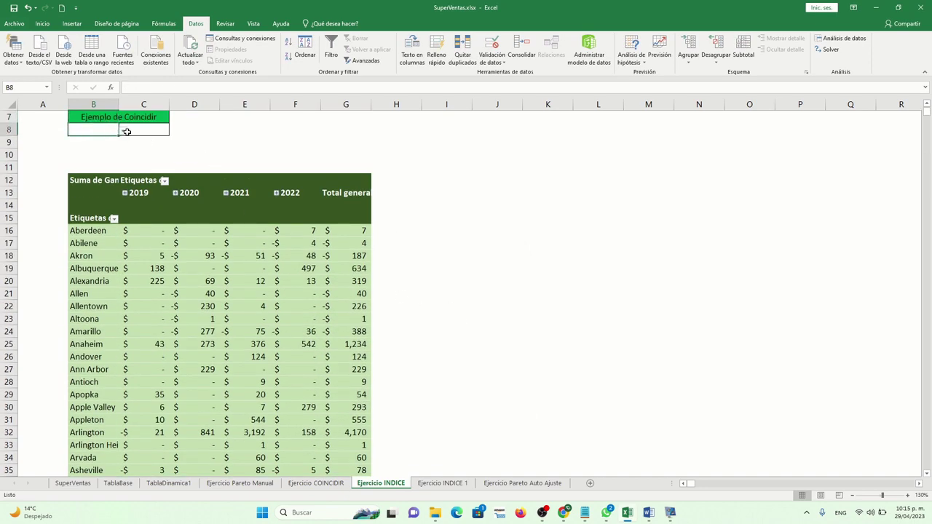
Step: Try the drop-down list in cell B8 by choosing Albuquerque and Anaheim
click(122, 132)
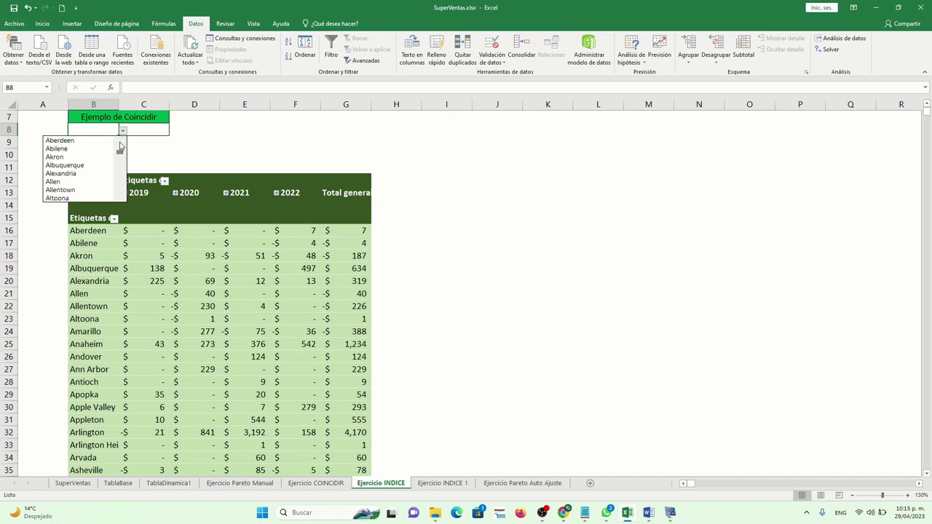
click(77, 164)
click(123, 132)
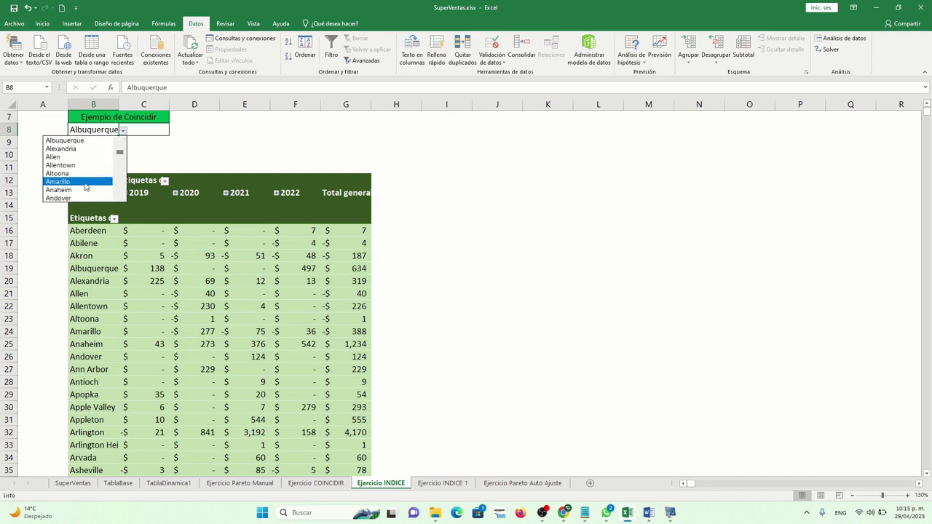
click(69, 190)
click(121, 133)
click(115, 129)
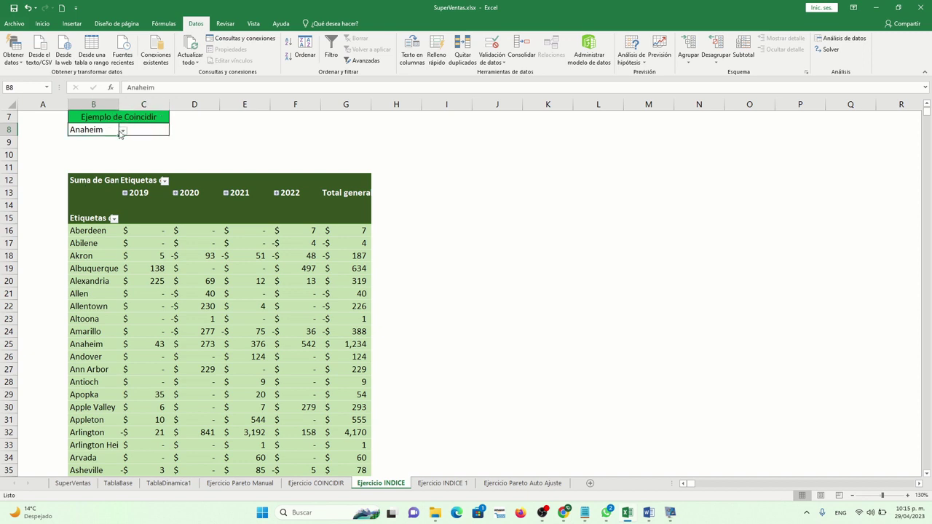
Step: Choose Linden from the drop-down list in cell B8
click(124, 131)
drag(122, 159, 122, 175)
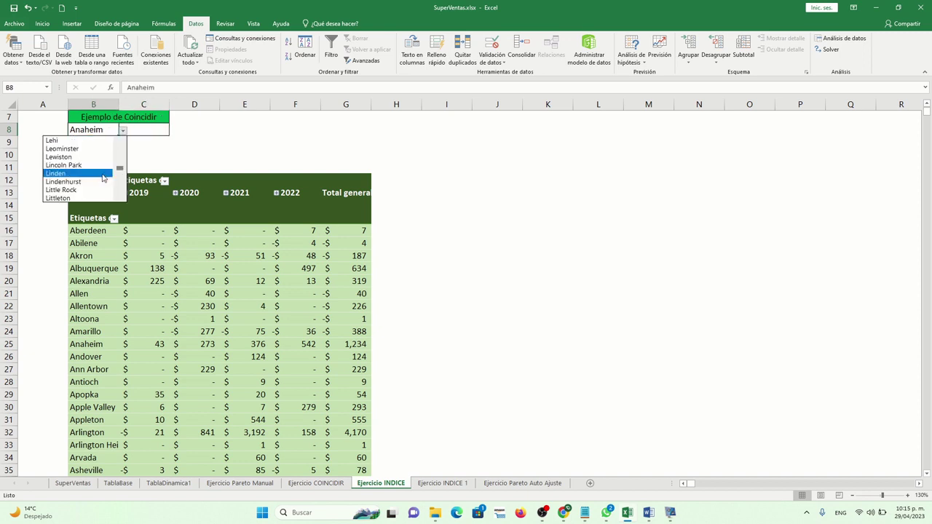
click(104, 175)
Step: Start a COINCIDIR formula in cell C8 with its function arguments open and use cell B8 as Valor_buscado
click(142, 133)
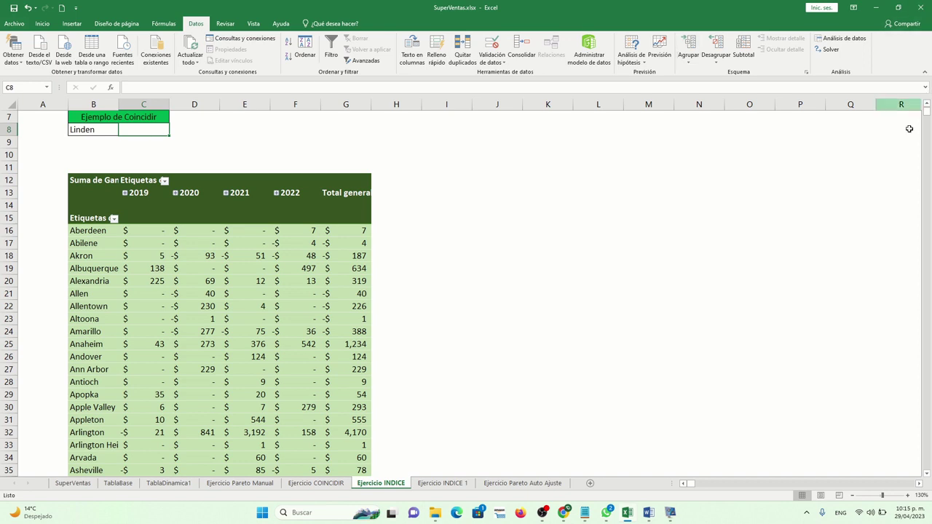
drag(927, 116, 927, 106)
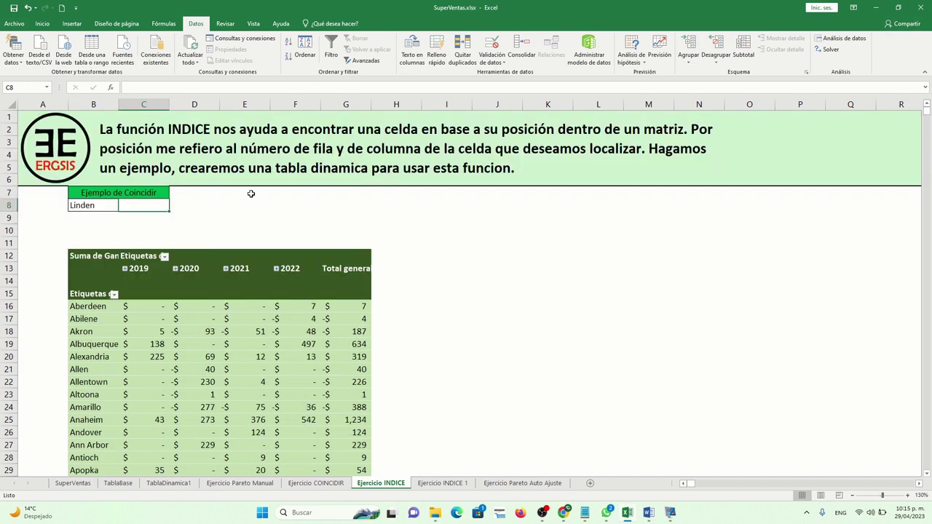
text(=coin)
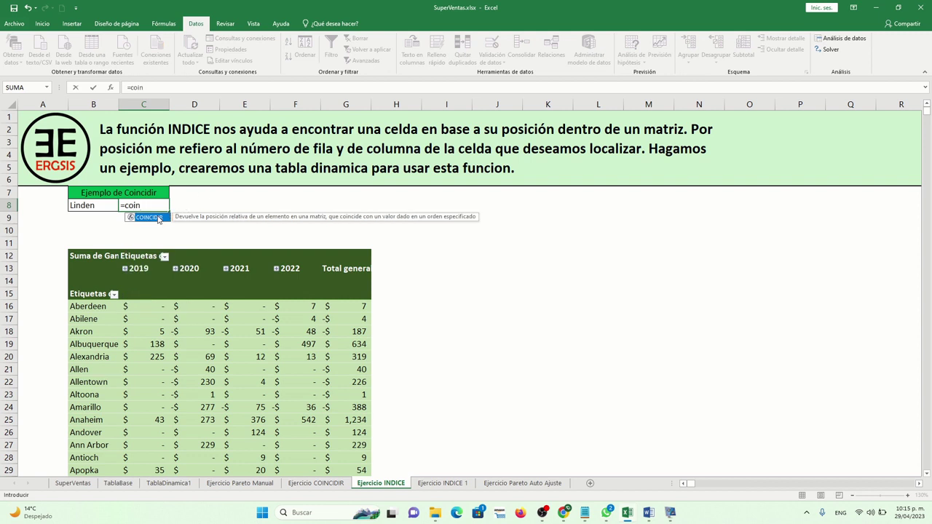
double_click(150, 217)
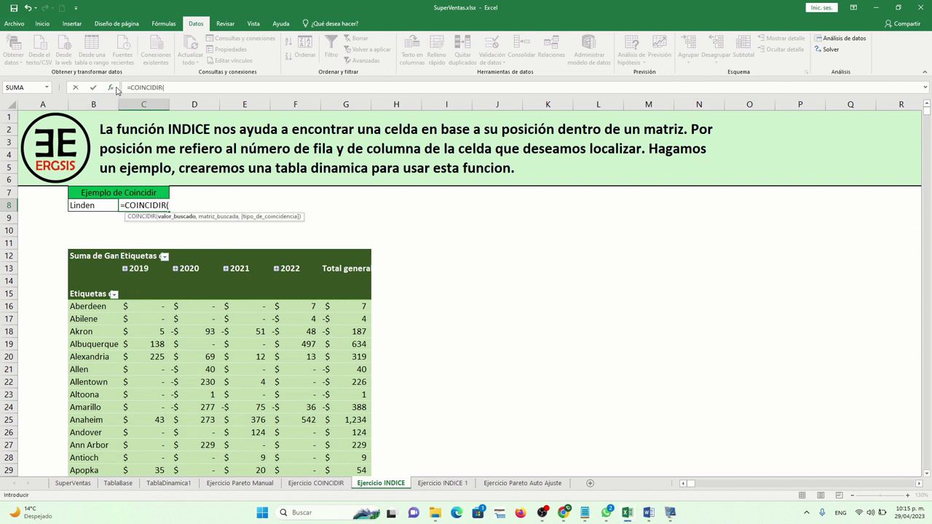
click(113, 89)
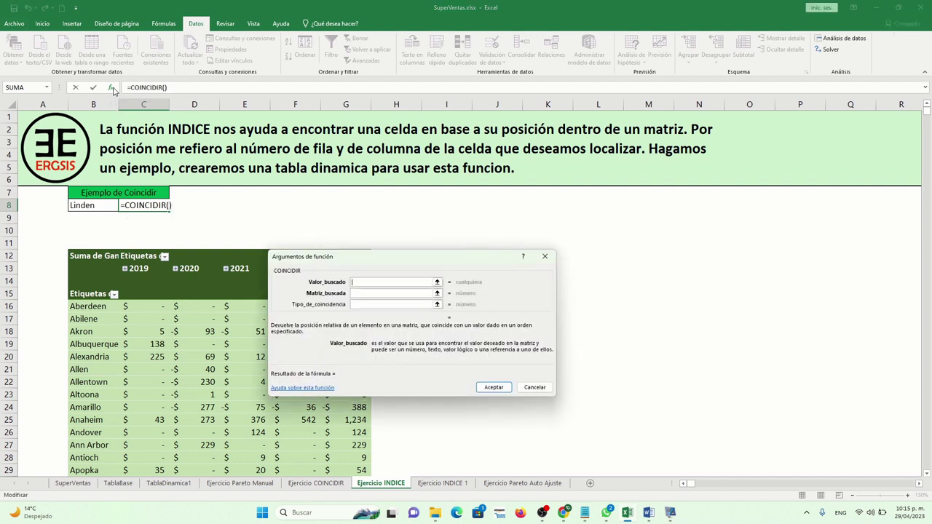
drag(364, 253, 313, 198)
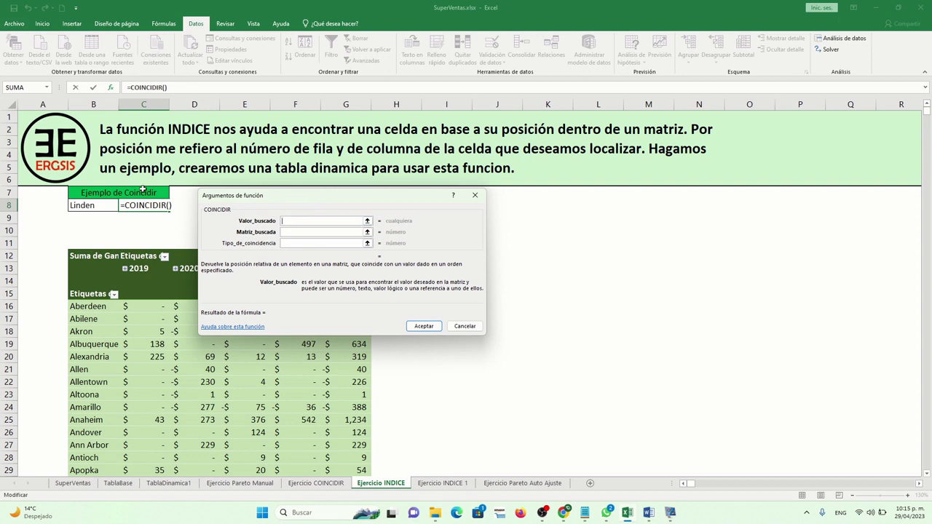
click(94, 206)
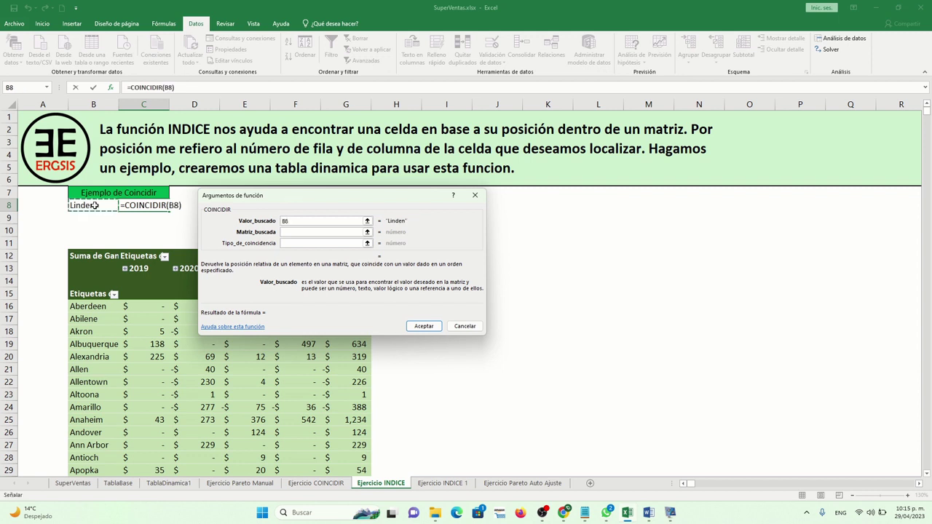
Step: Set Matriz_buscada to the pivot table's city names, B16:B557, leaving out the total row
click(291, 232)
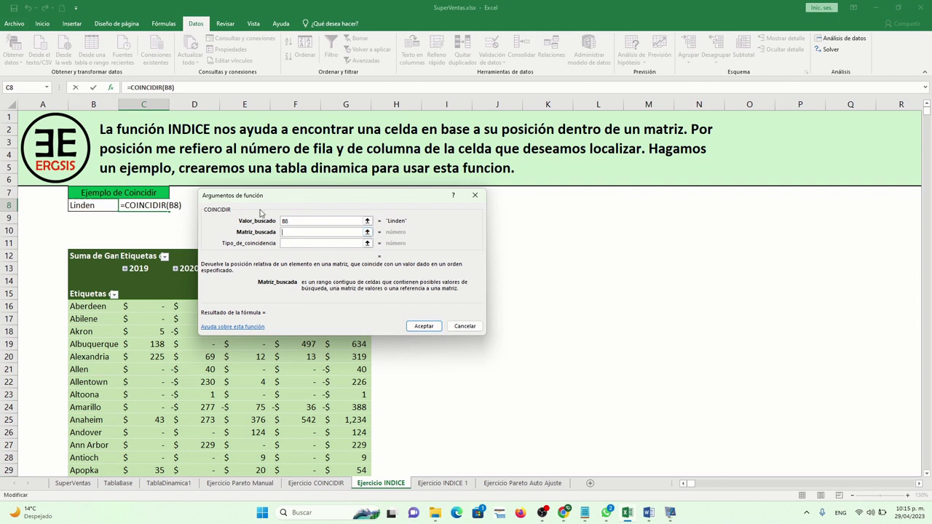
drag(306, 199, 503, 131)
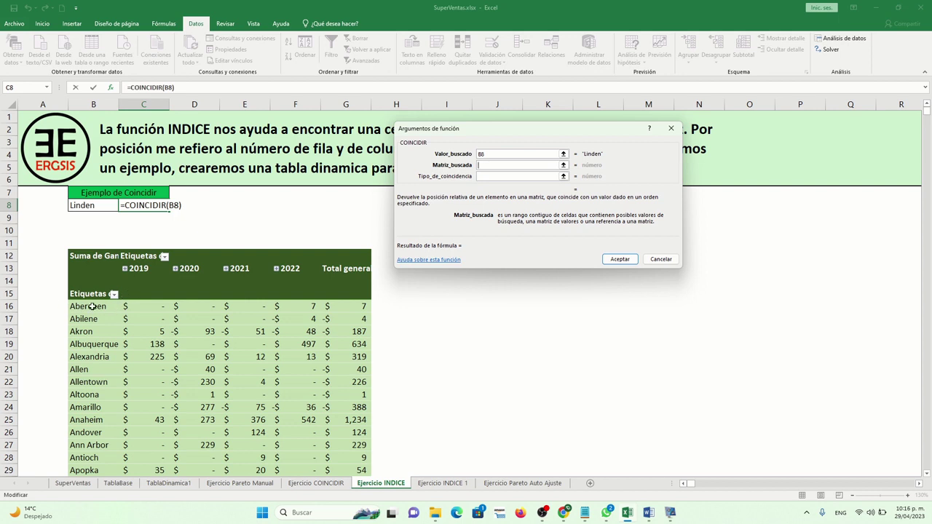
click(91, 307)
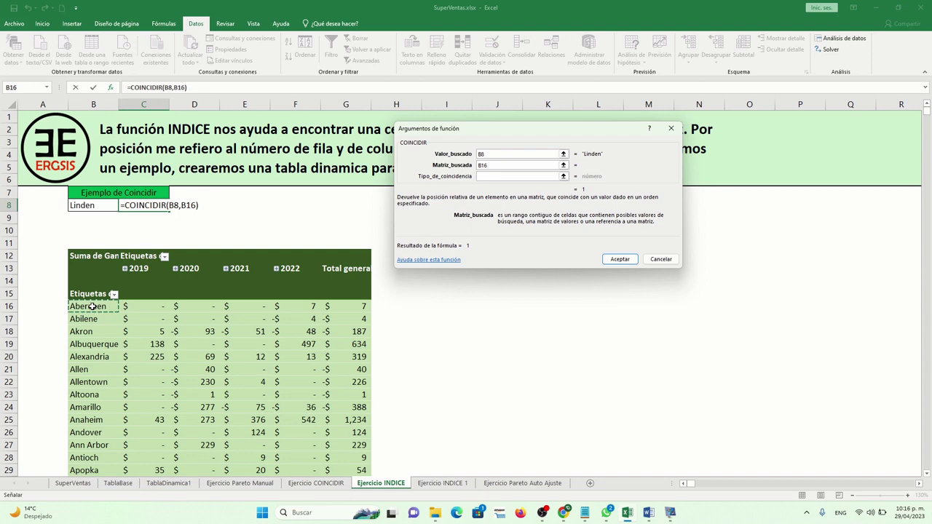
key(ctrl+shift+Down)
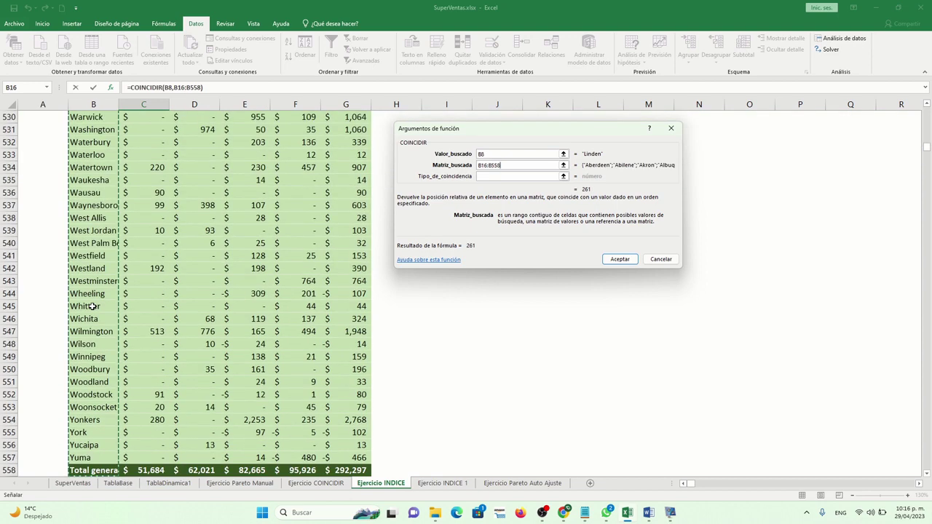
key(shift+Up)
Step: Make the COINCIDIR references absolute: $B$16:$B$557 for the search range and $B$8 for the lookup value
click(485, 167)
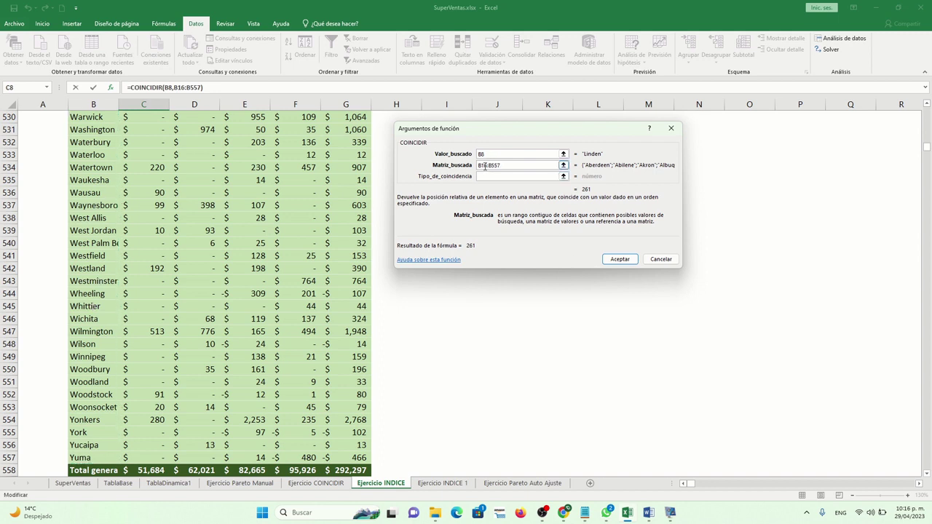
key(F4)
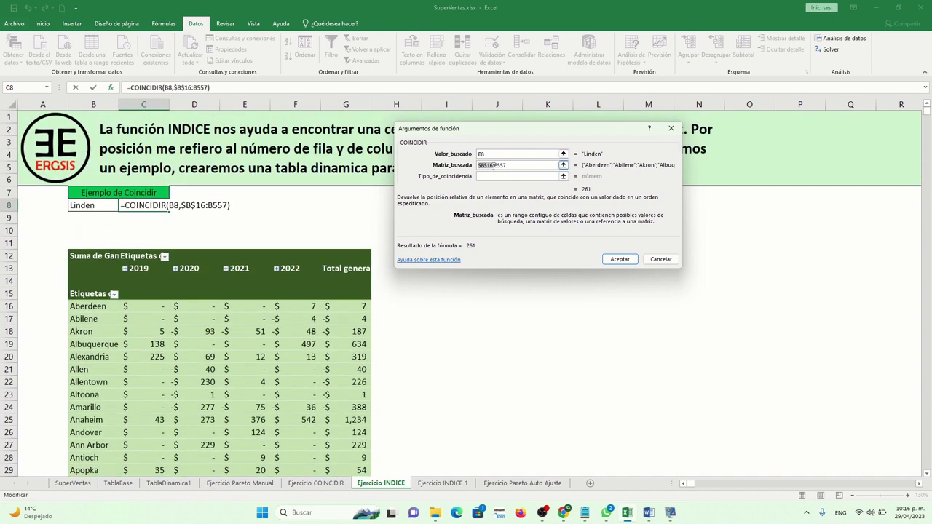
click(516, 168)
key(F4)
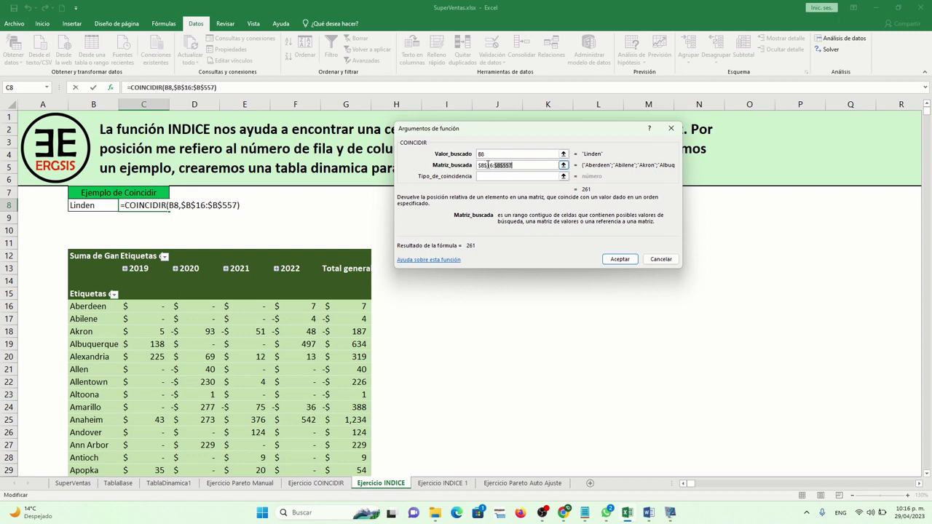
click(500, 165)
click(479, 154)
key(F4)
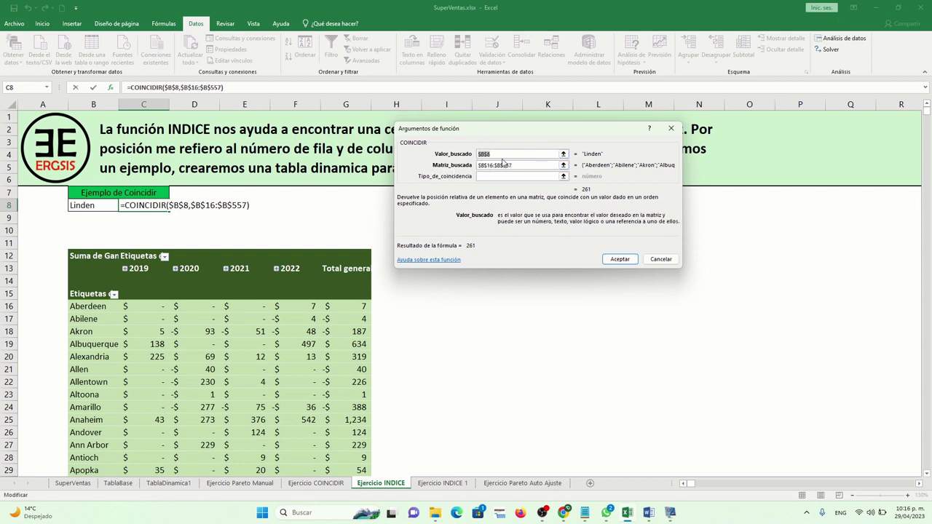
Step: Set Tipo_de_coincidencia to 0 and accept the COINCIDIR formula
click(496, 176)
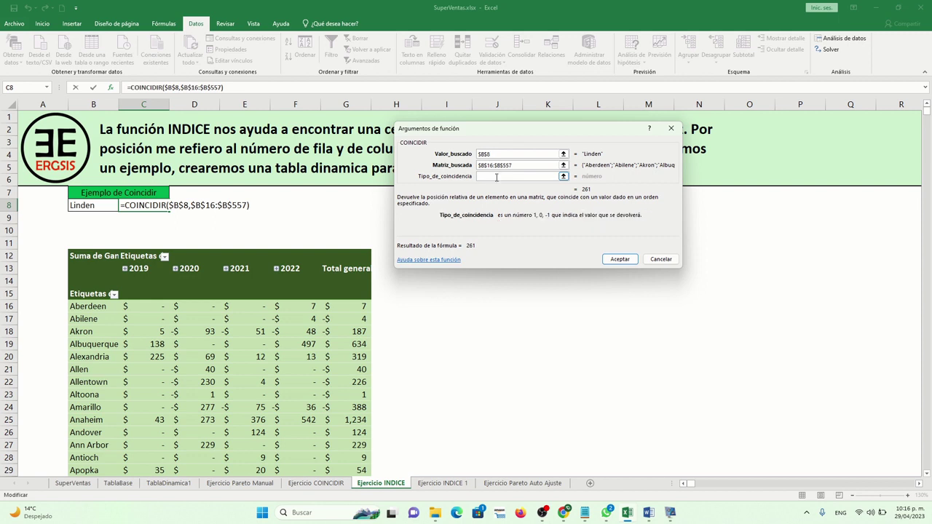
text(0)
click(620, 260)
Step: Center the contents of cells B8:C8 horizontally
drag(96, 204, 149, 206)
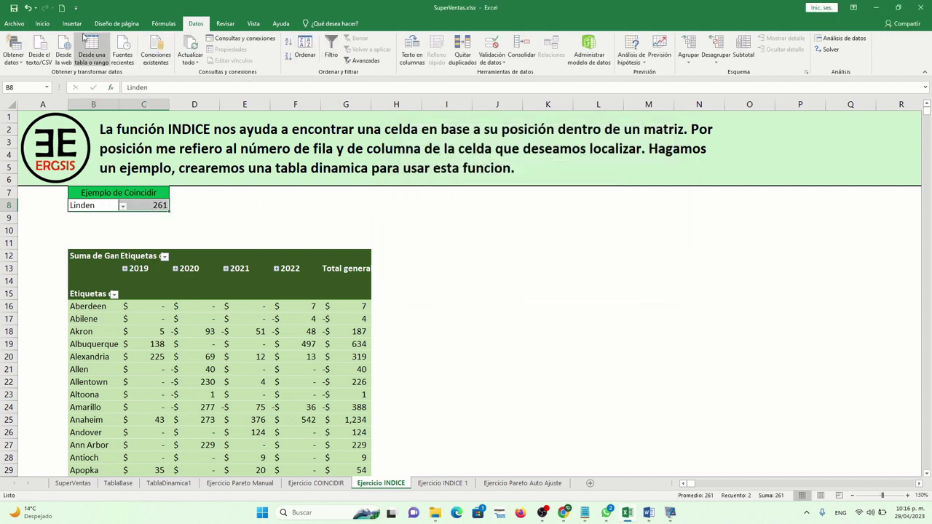
click(42, 23)
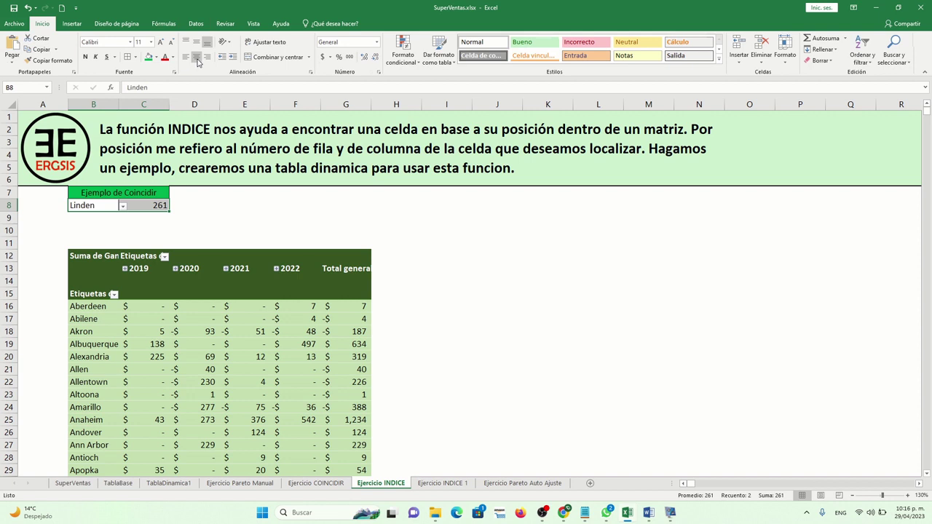
click(198, 58)
click(104, 217)
Step: Test the COINCIDIR formula by choosing Lodi and then Leominster from the drop-down list in cell B8
click(106, 206)
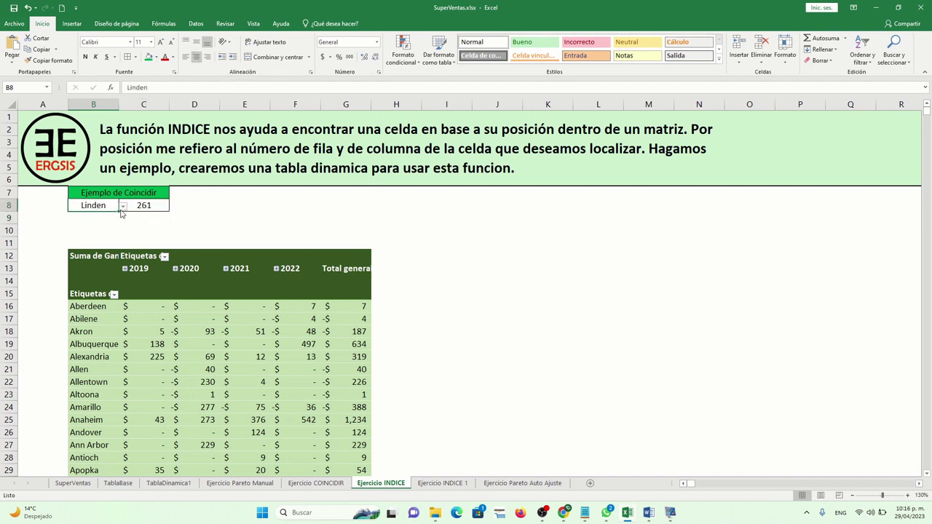
click(123, 208)
click(80, 249)
click(123, 207)
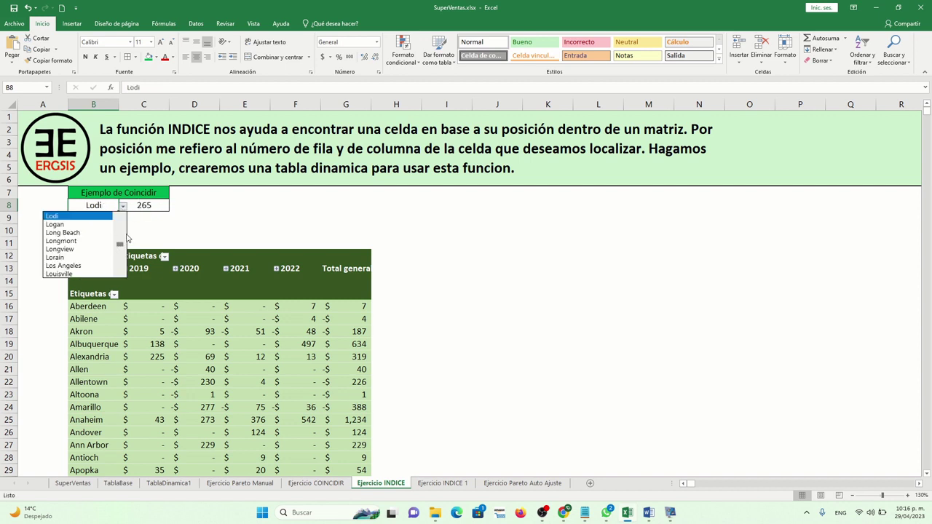
scroll(121, 229, up, 2)
click(62, 232)
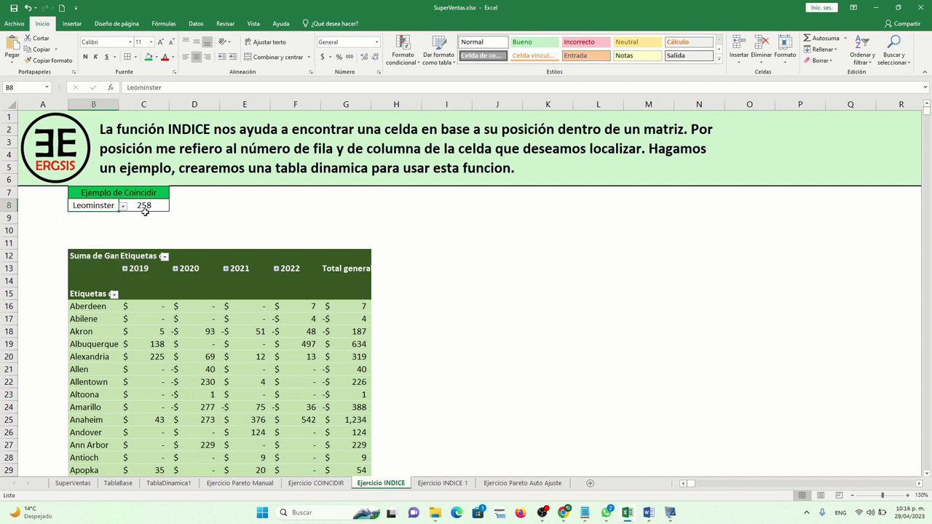
Step: Check the formula in cell C8 and copy B8:C8 down to row 9
click(154, 206)
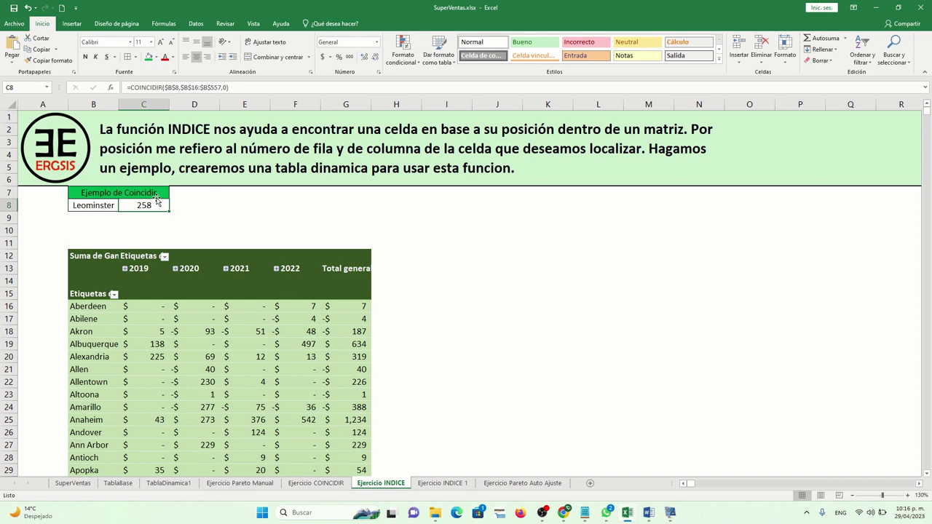
click(115, 206)
click(135, 206)
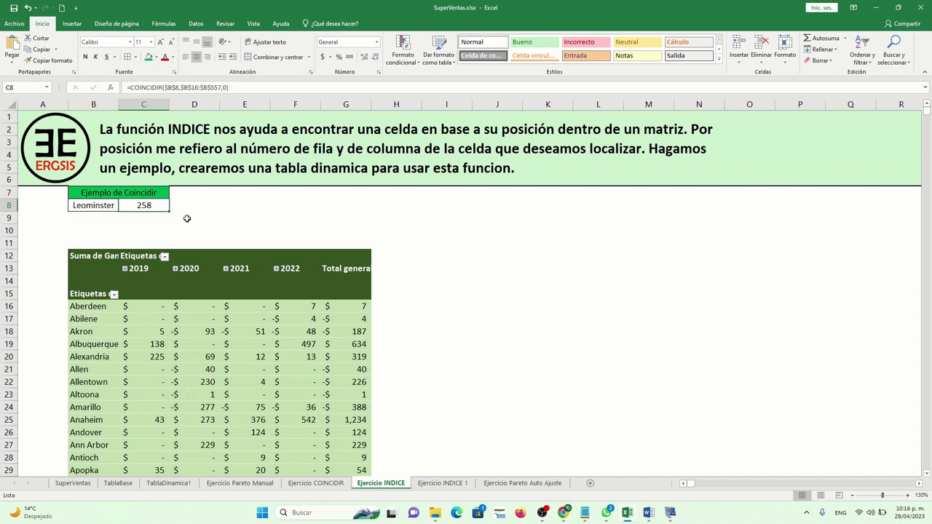
drag(114, 209, 73, 218)
Step: Change the data validation list source of cell B9 to the pivot table's year headers and total, =$C$13:$G$13
click(106, 219)
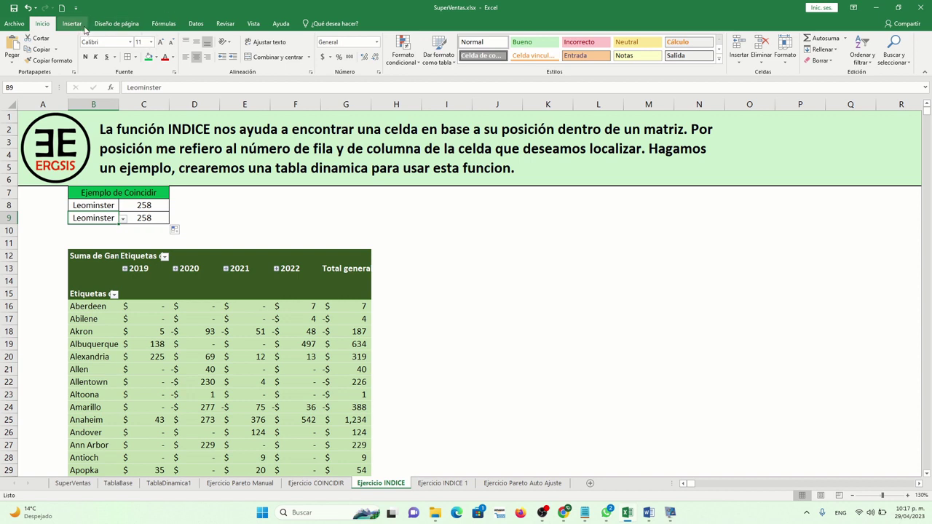
click(195, 24)
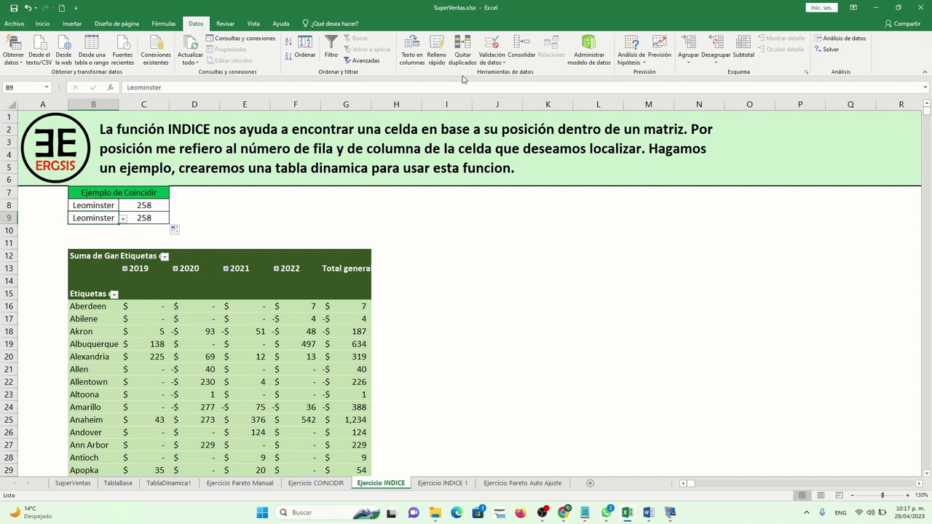
click(492, 59)
click(507, 74)
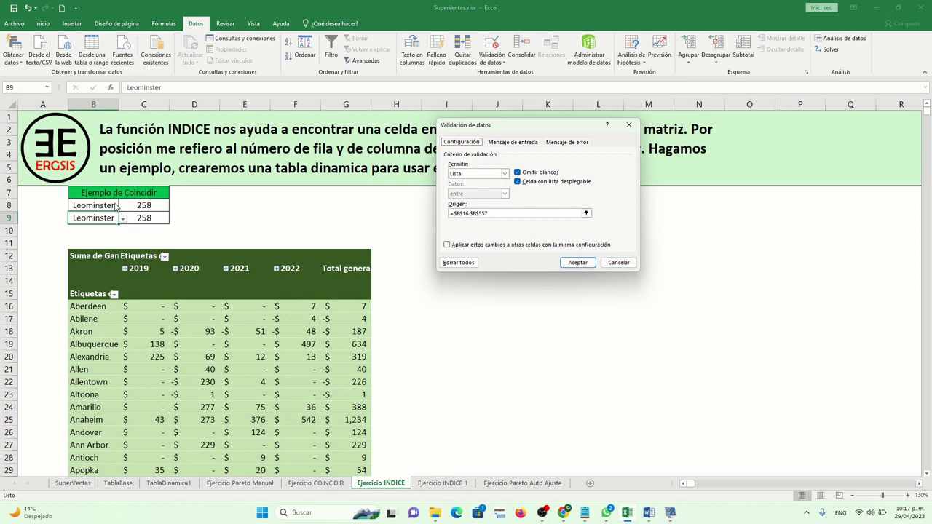
click(512, 214)
drag(511, 214, 412, 206)
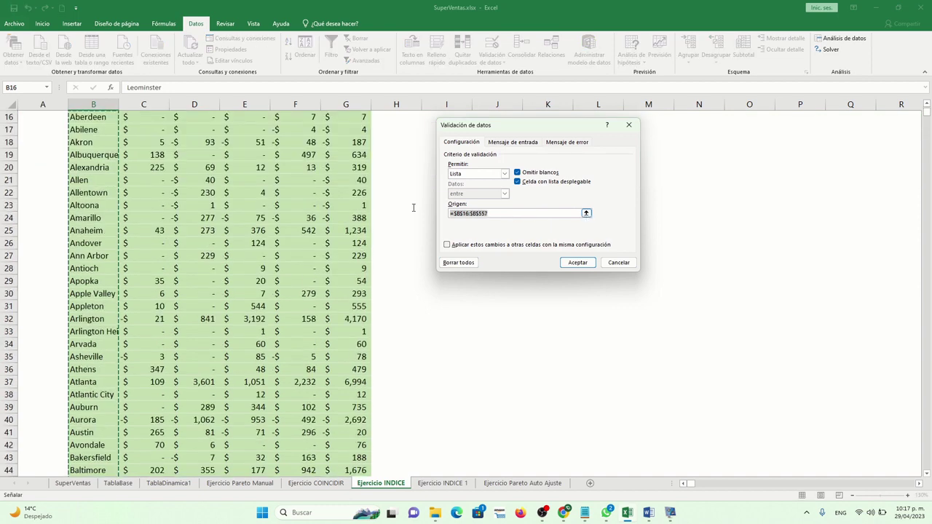
key(BackSpace)
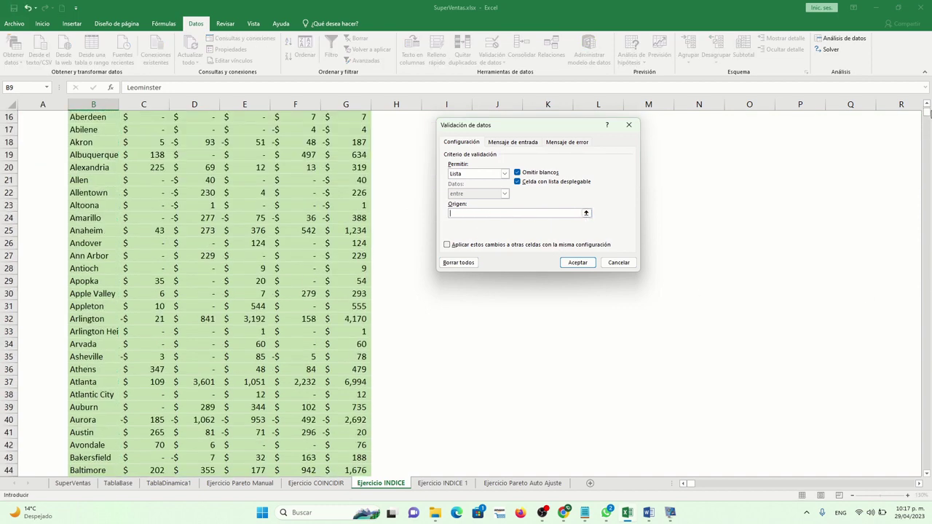
drag(928, 112, 928, 109)
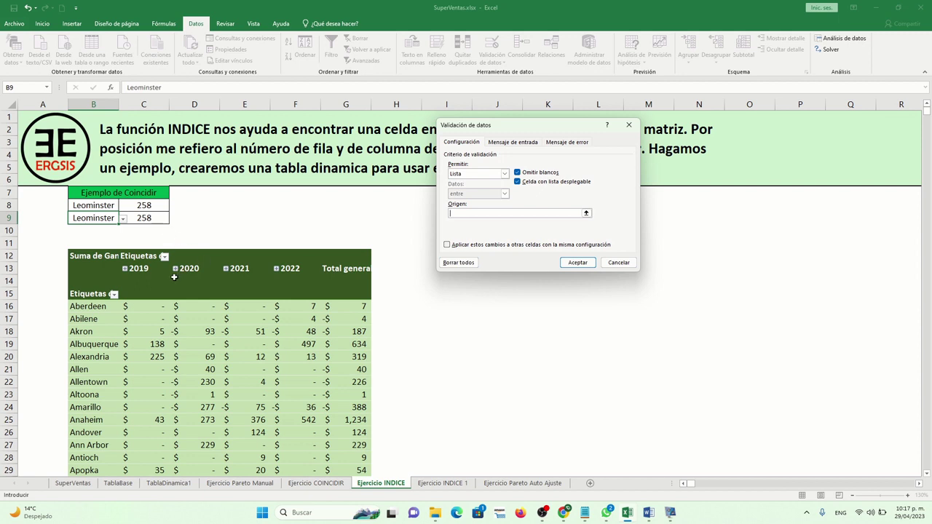
drag(140, 268, 346, 268)
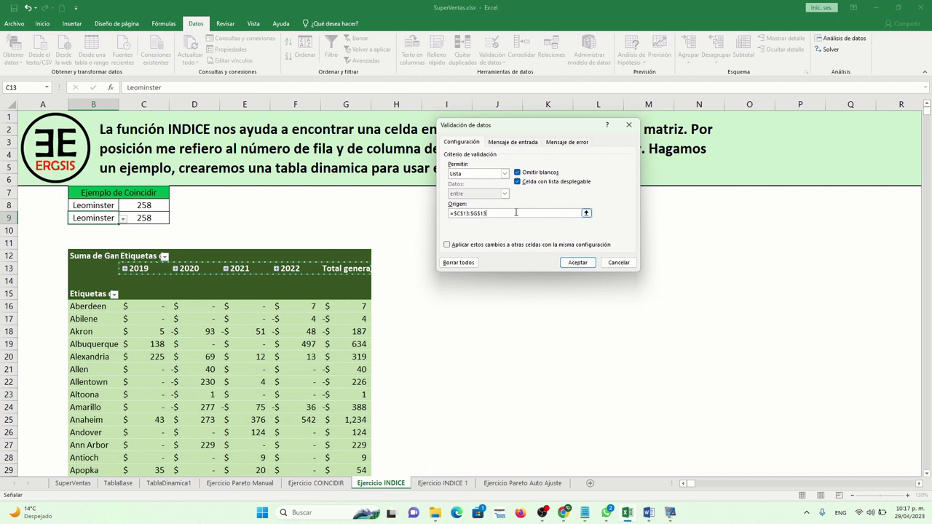
click(577, 263)
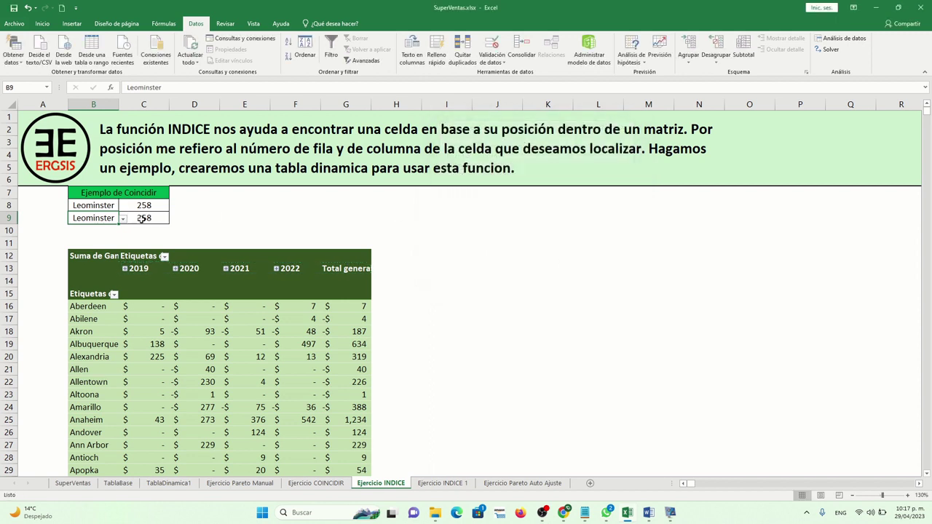
Step: Try the drop-down list in cell B9 by choosing 2019, 2020 and finally 2021
click(123, 219)
click(87, 229)
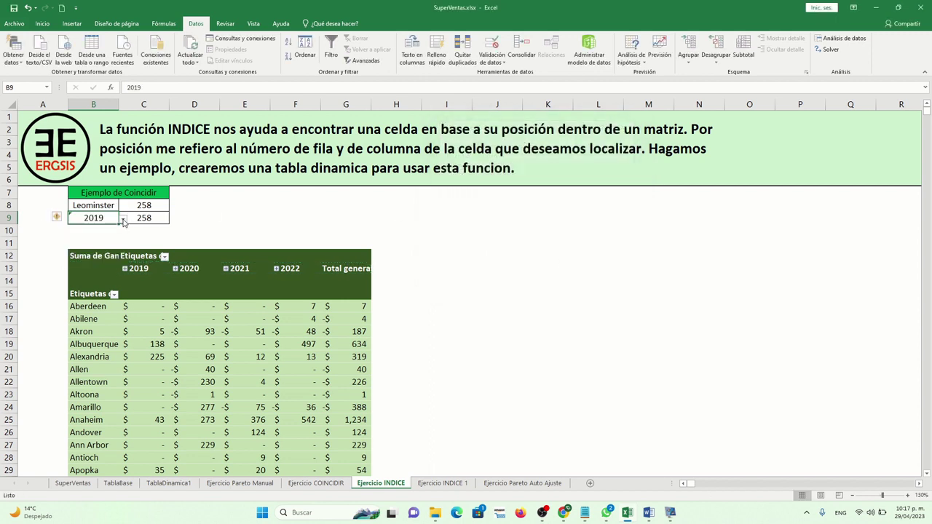
click(123, 220)
click(91, 236)
click(123, 220)
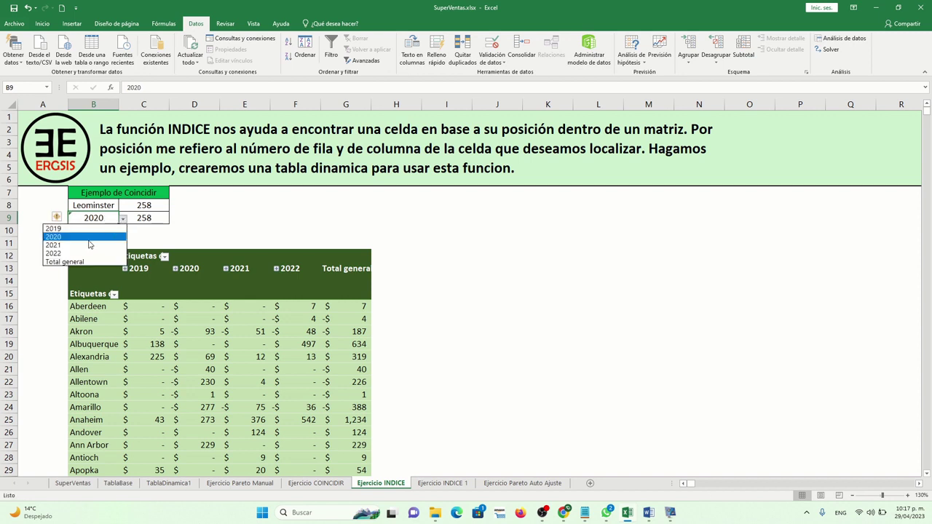
click(91, 242)
Step: Edit the COINCIDIR formula in cell C9 to look up $B$9 in the pivot table's header range C13:G13
drag(137, 269, 368, 269)
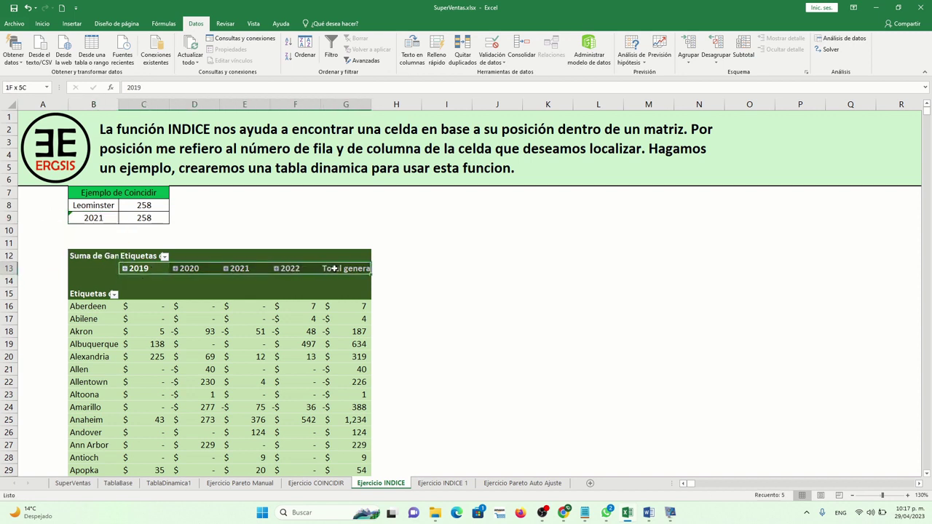
click(128, 218)
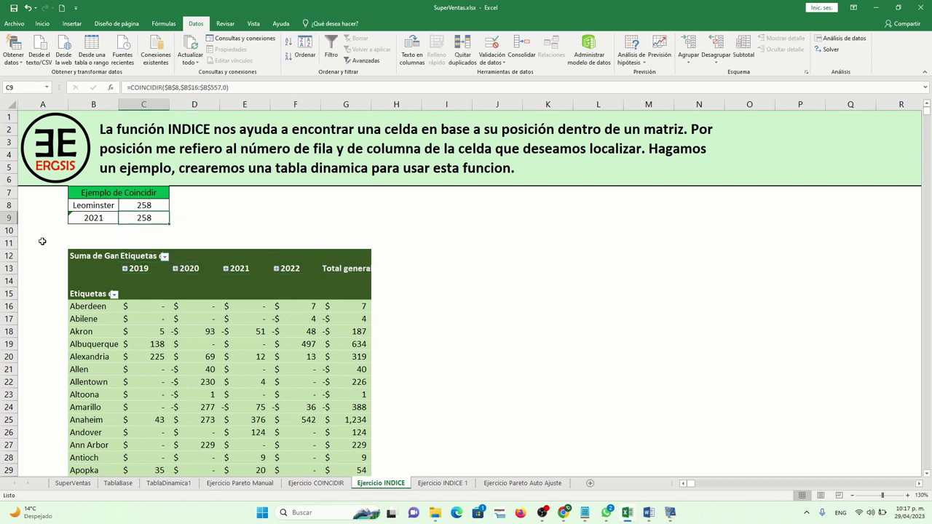
click(180, 89)
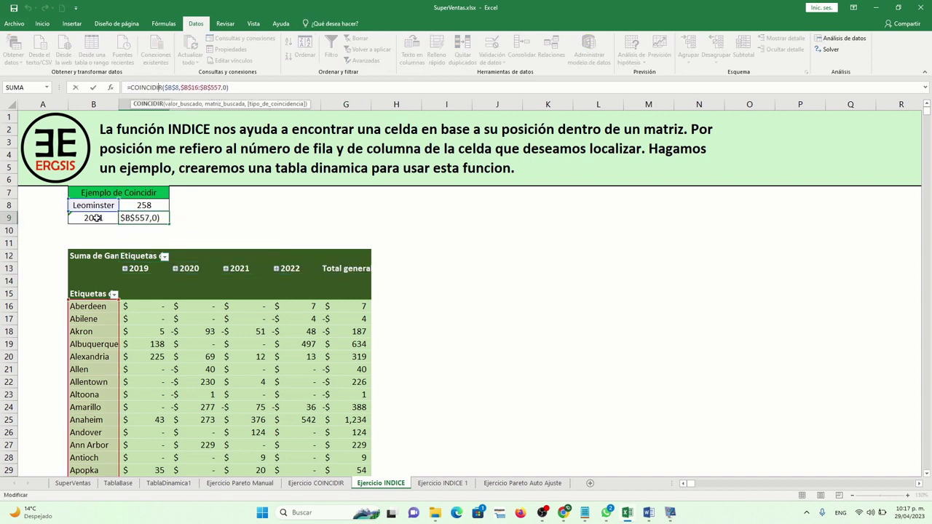
mouse_move(113, 211)
mouse_down()
mouse_move(113, 225)
mouse_move(105, 220)
mouse_up()
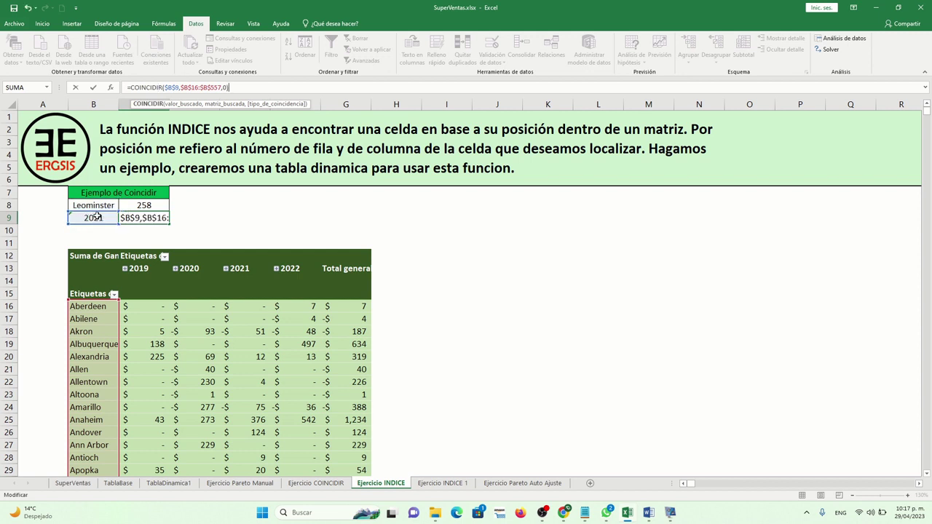
click(180, 89)
drag(182, 88, 219, 88)
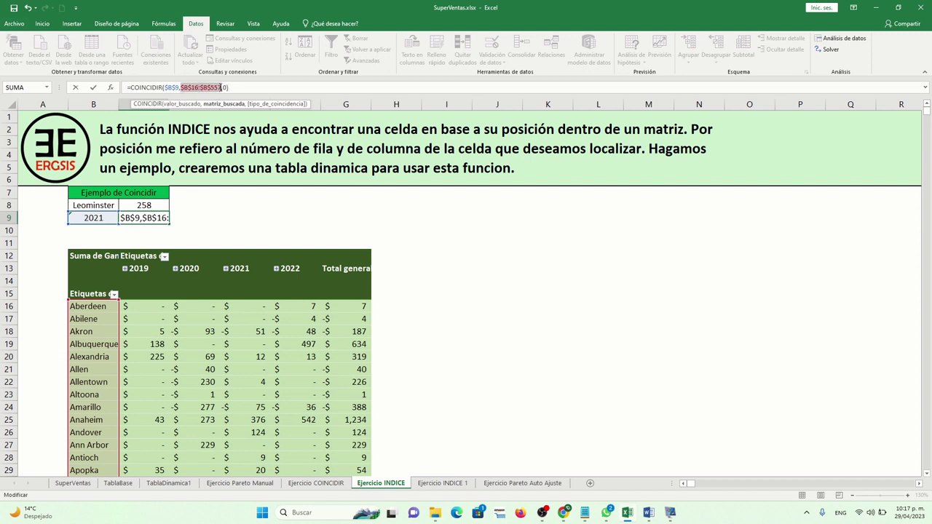
key(BackSpace)
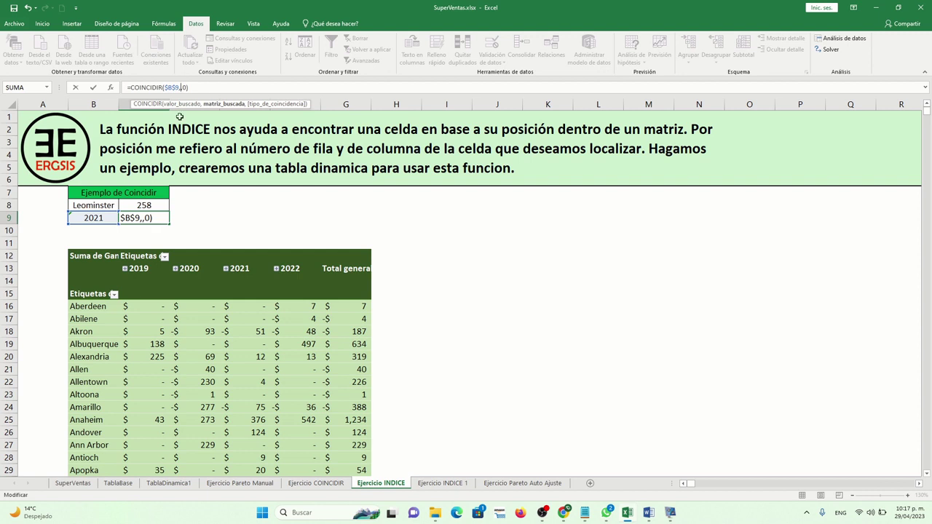
drag(142, 269, 339, 268)
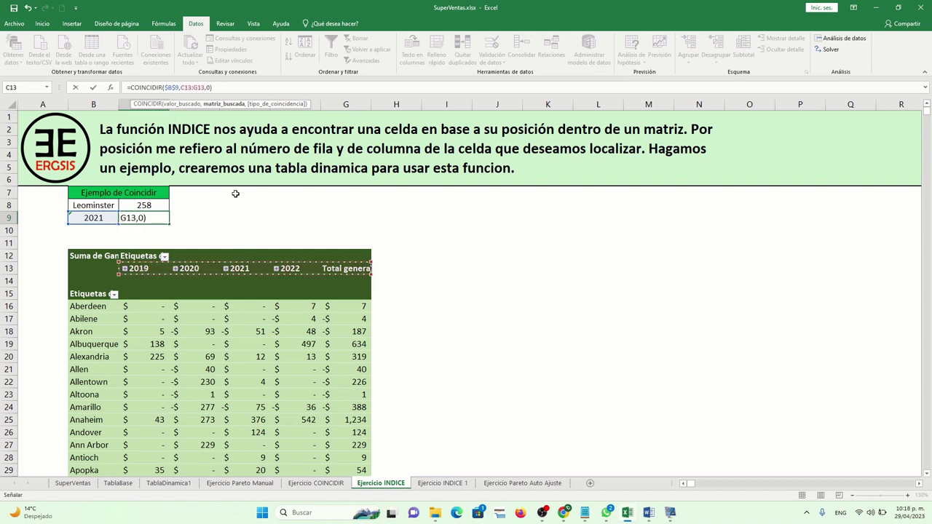
click(145, 88)
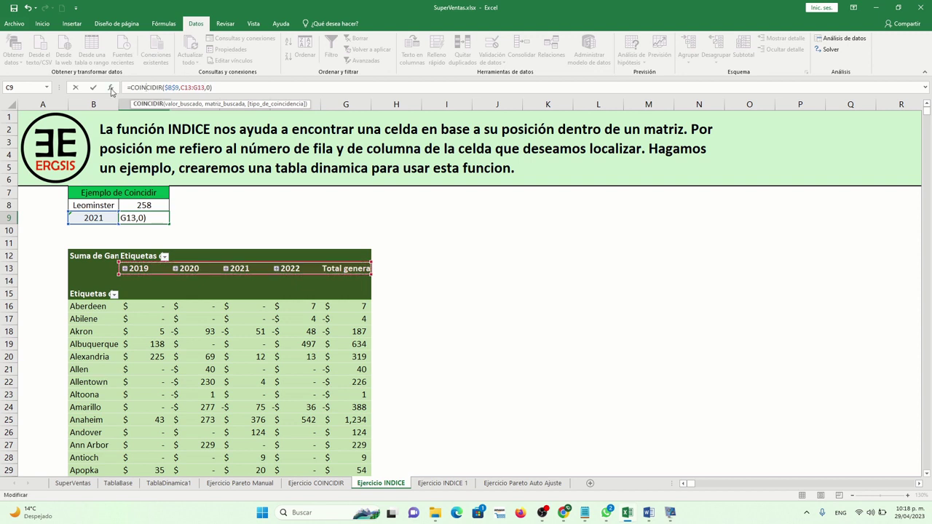
Step: In the function arguments for C9, set Valor_buscado to B9, Matriz_buscada to C13:G13 and Tipo_de_coincidencia to 0
click(110, 87)
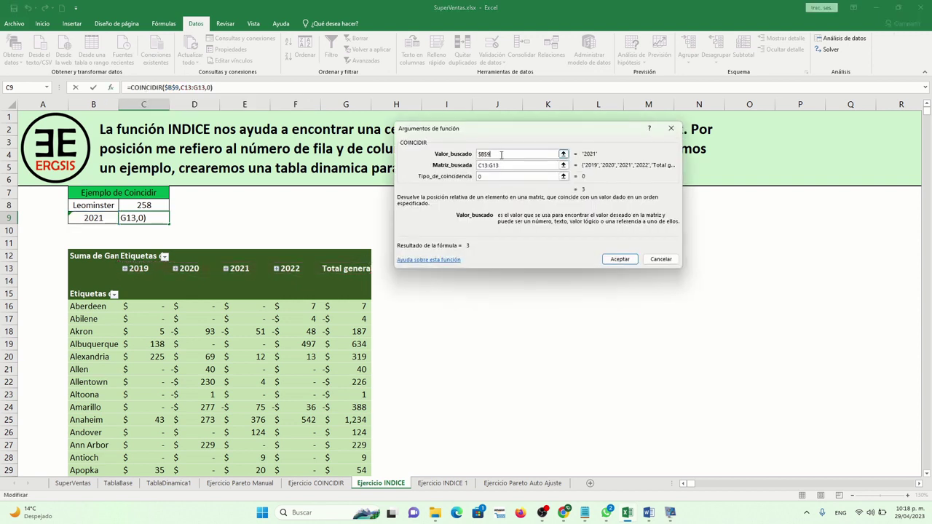
drag(501, 155, 478, 154)
click(95, 218)
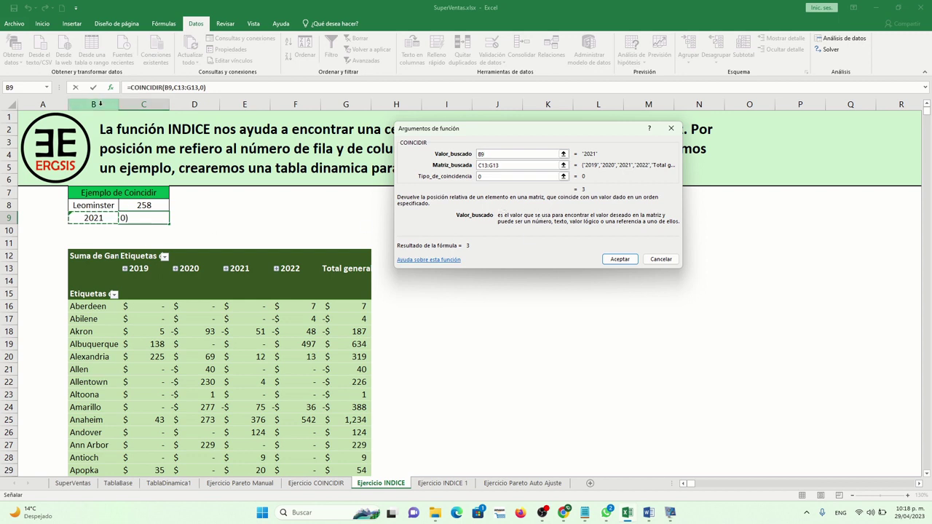
click(520, 165)
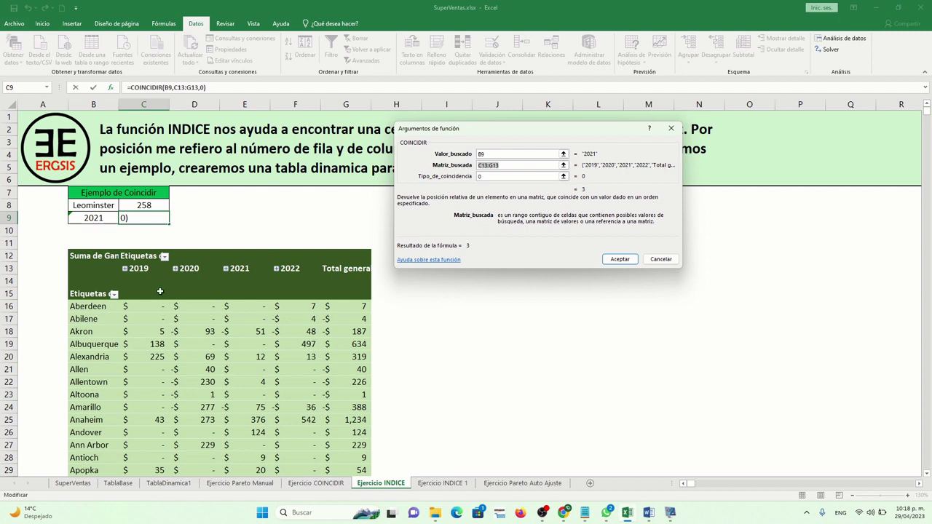
drag(137, 271, 344, 270)
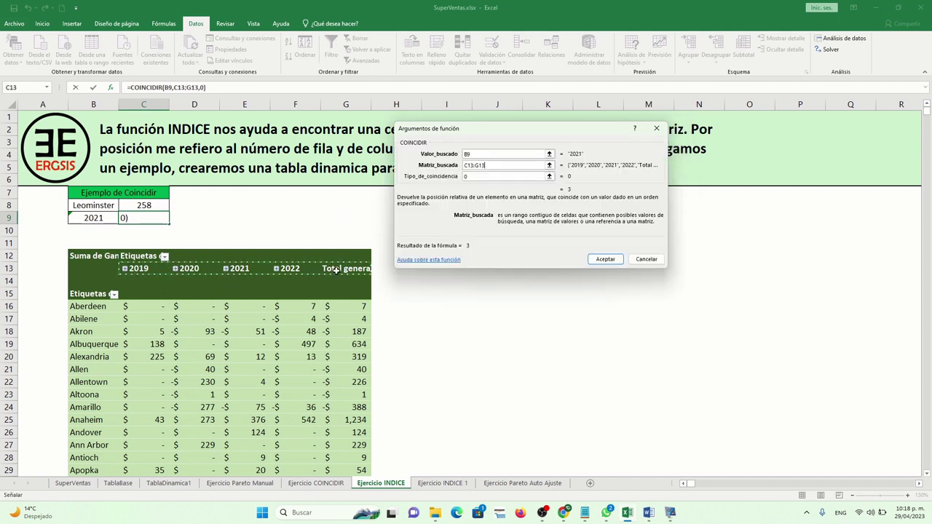
click(467, 177)
text(0)
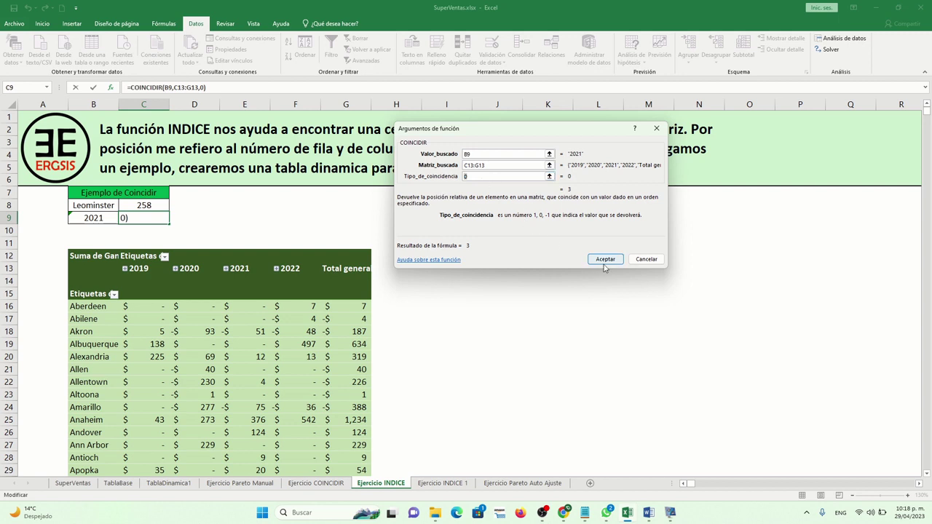
click(605, 260)
click(265, 222)
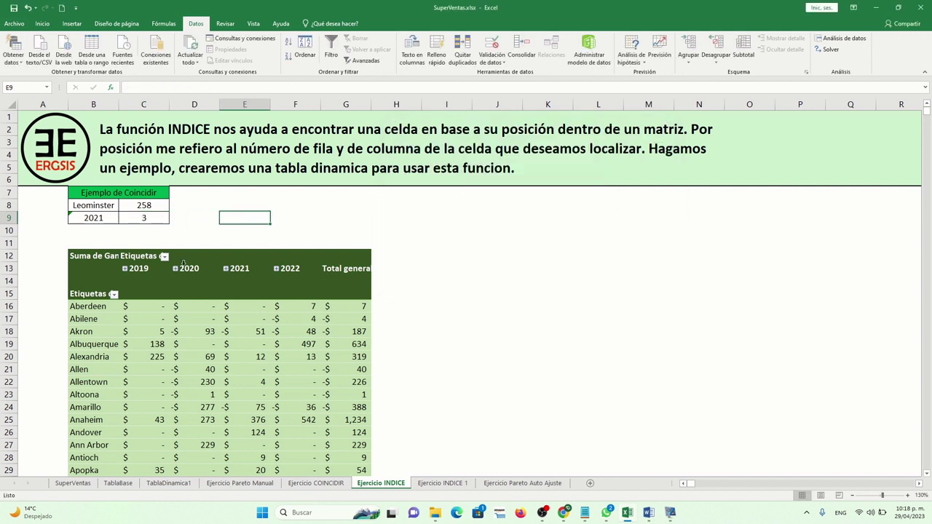
Step: Test the formula in C9 by choosing 2020 and then Total general in cell B9, comparing each position with the pivot table headers
click(108, 218)
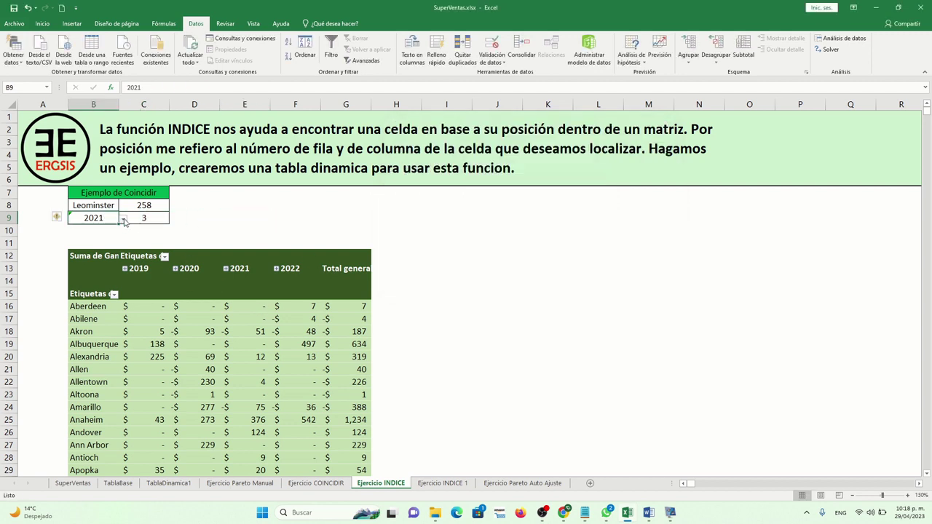
click(122, 218)
click(72, 238)
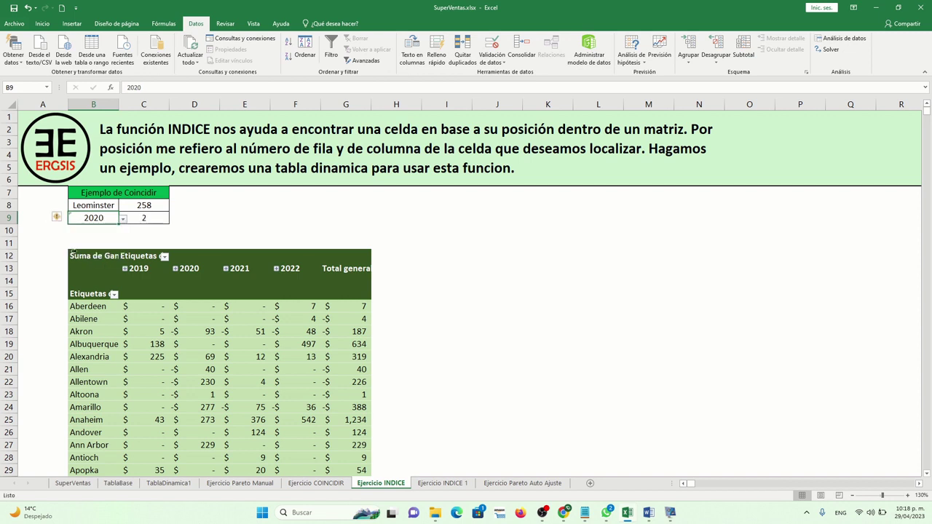
click(146, 220)
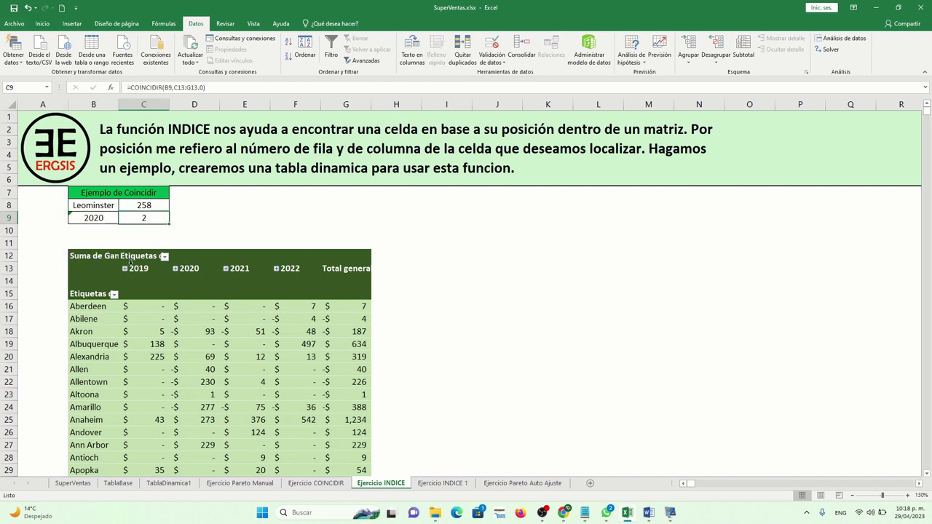
drag(137, 270, 183, 271)
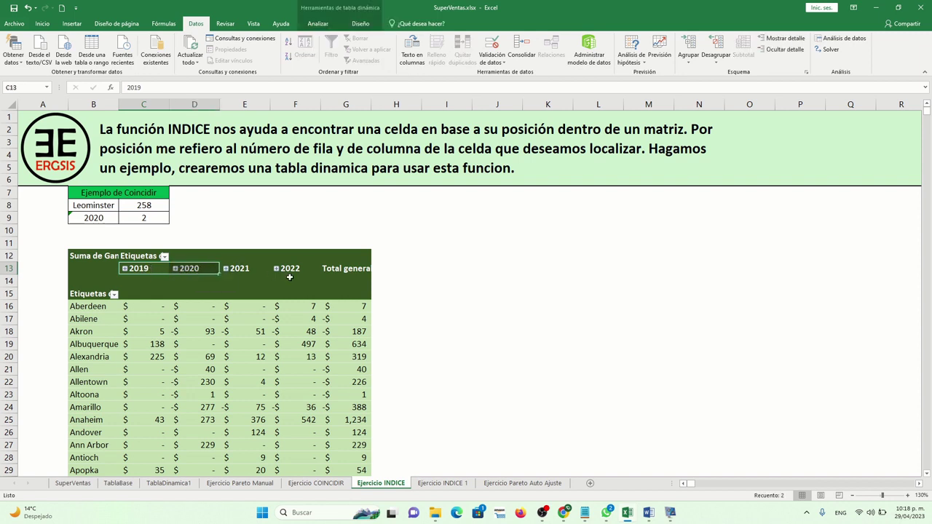
click(102, 219)
click(122, 218)
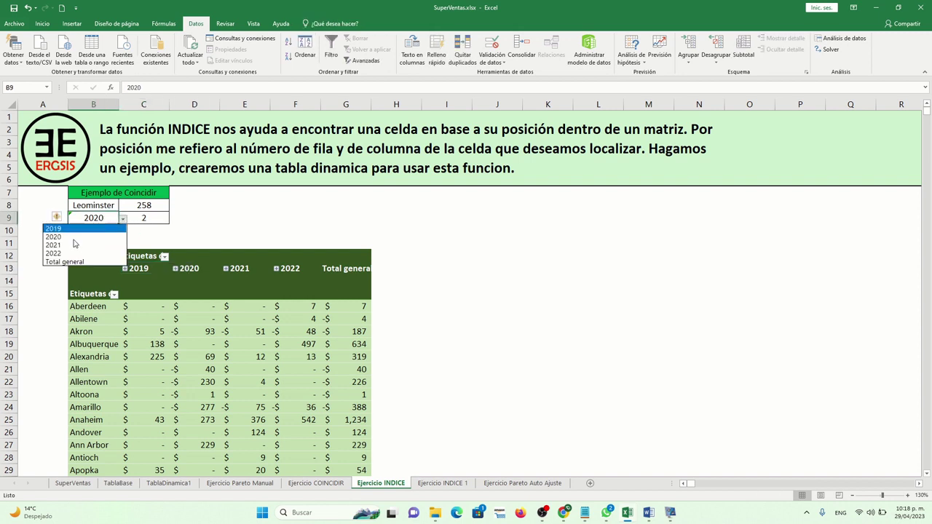
click(70, 262)
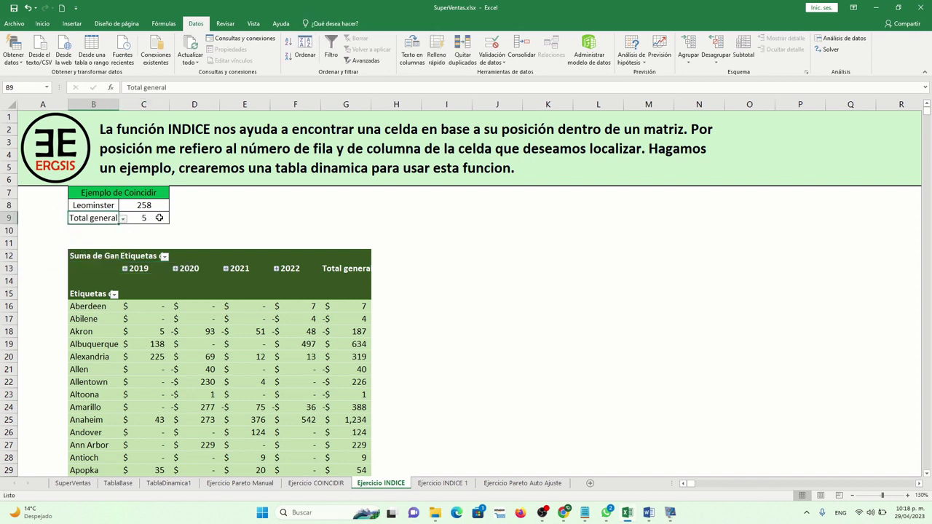
click(144, 268)
drag(185, 272, 346, 271)
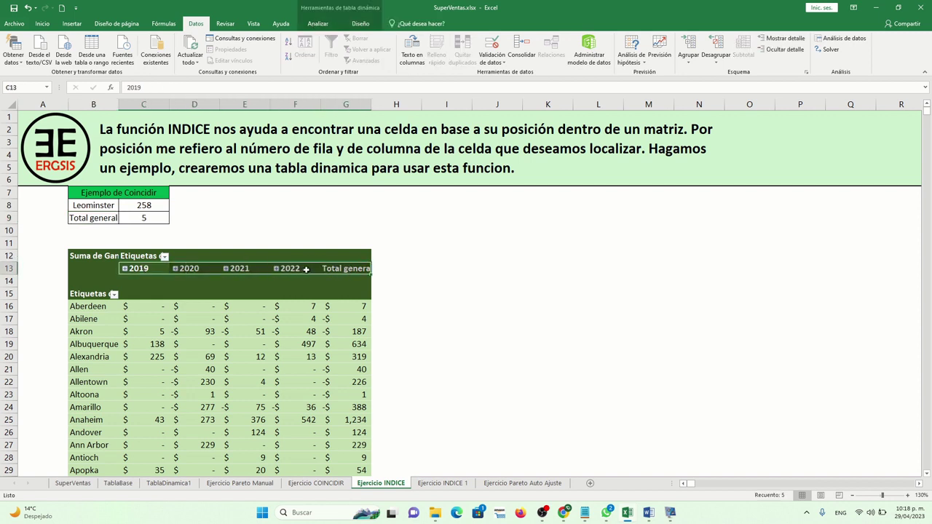
click(217, 207)
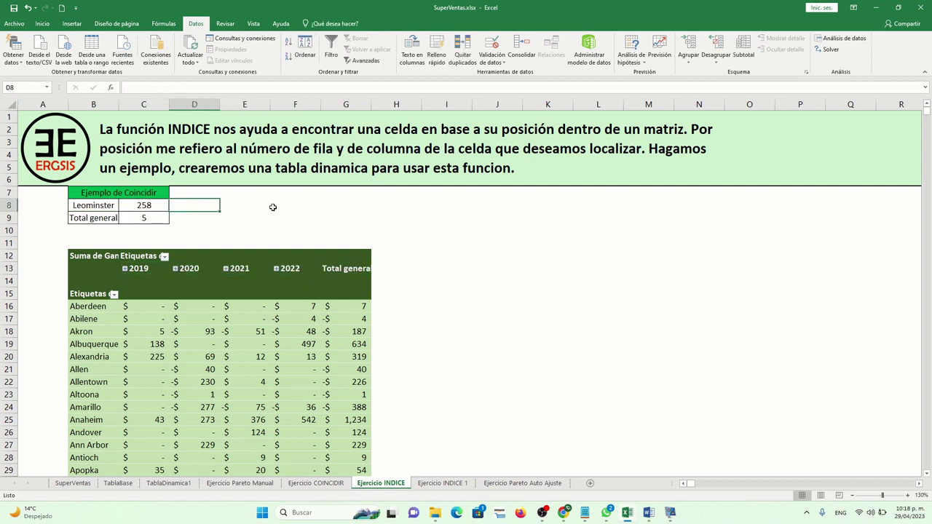
Step: Copy the "Ejemplo de Coincidir" heading to D7:E7 and change its text to "Ejemplo de Indice"
drag(188, 194, 153, 195)
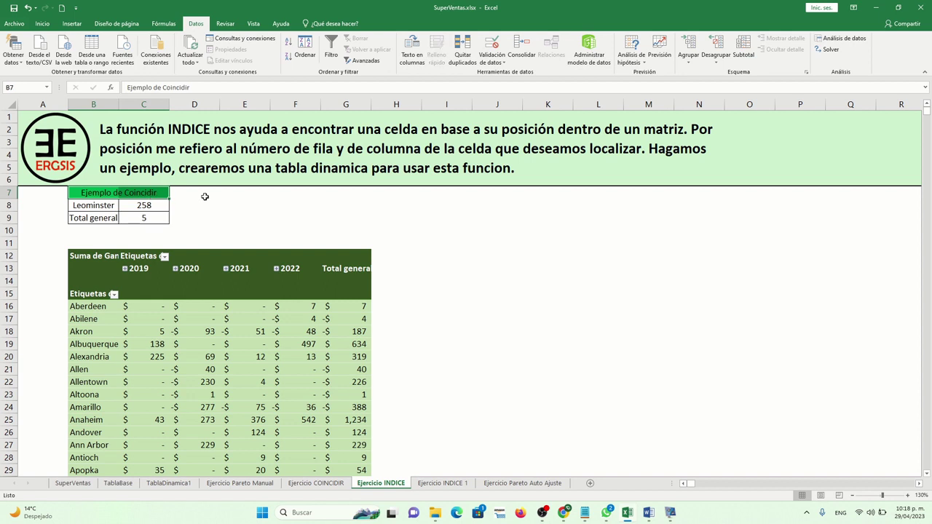
mouse_move(107, 193)
mouse_down()
mouse_move(140, 195)
mouse_move(95, 195)
mouse_up()
drag(171, 199, 255, 199)
click(218, 195)
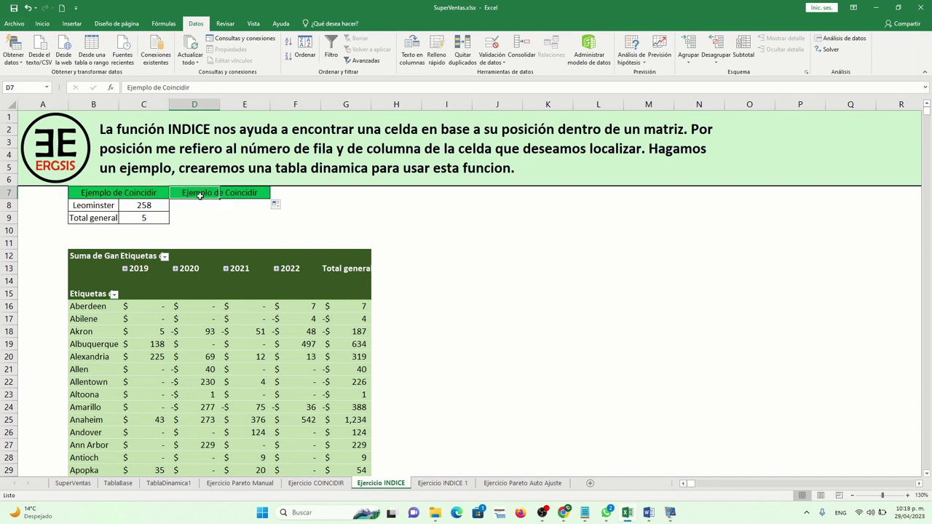
double_click(219, 196)
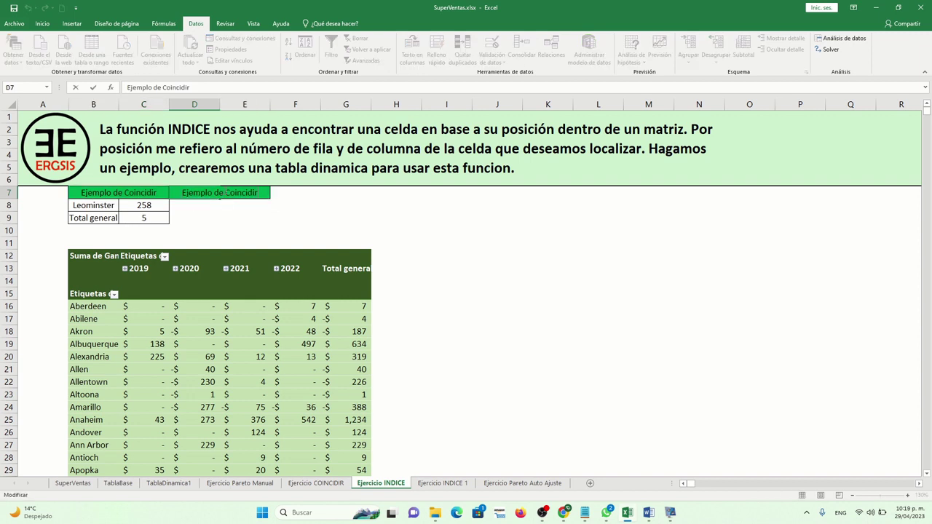
double_click(227, 193)
text(Indi)
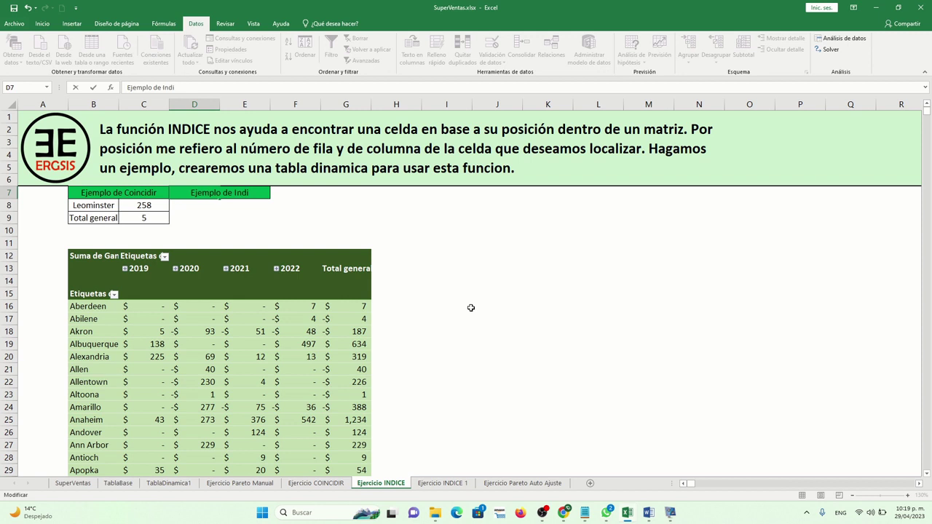
text(ce)
key(Return)
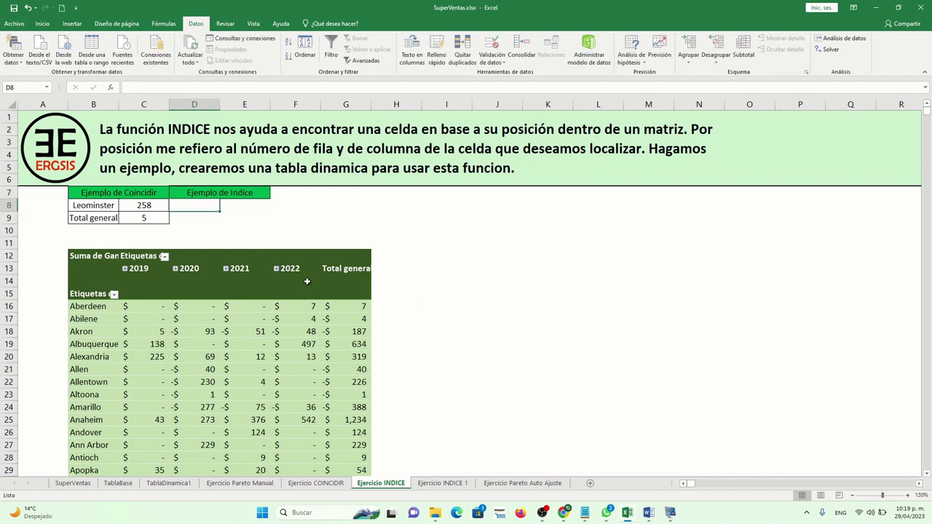
Step: Merge and center cells D8:E9 under the "Ejemplo de Indice" heading and give them outside borders
drag(197, 206, 248, 220)
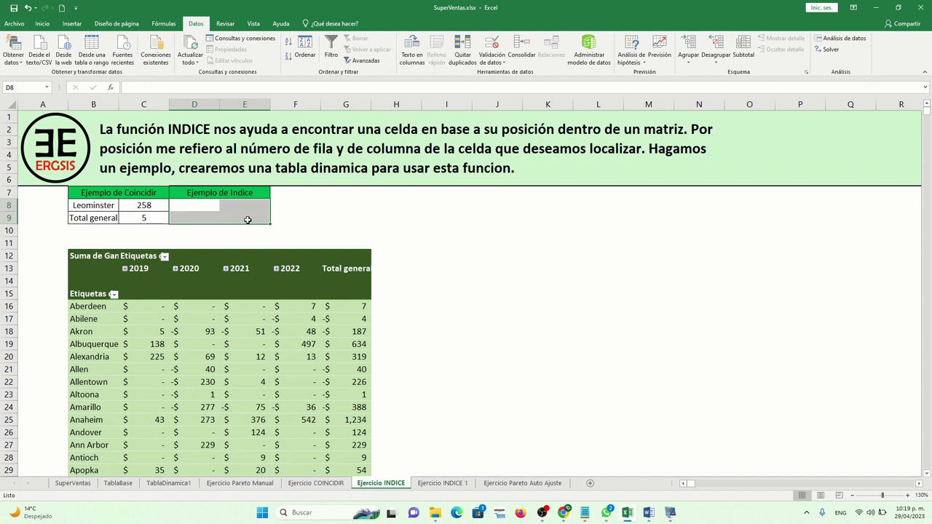
click(43, 25)
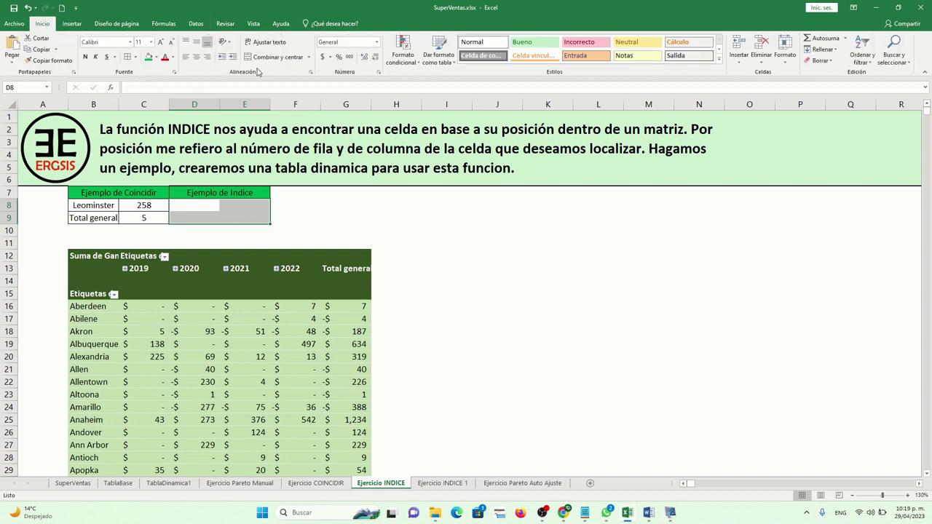
click(278, 57)
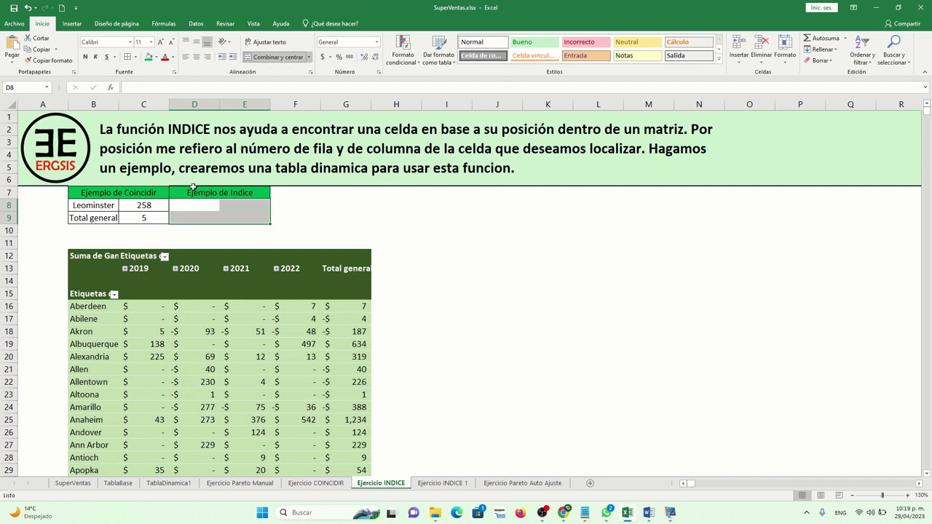
click(152, 205)
click(179, 207)
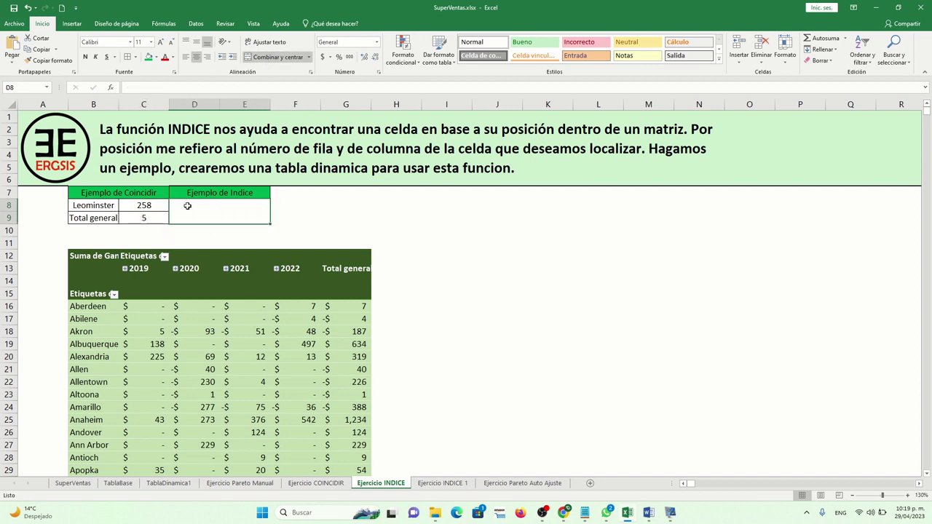
click(136, 57)
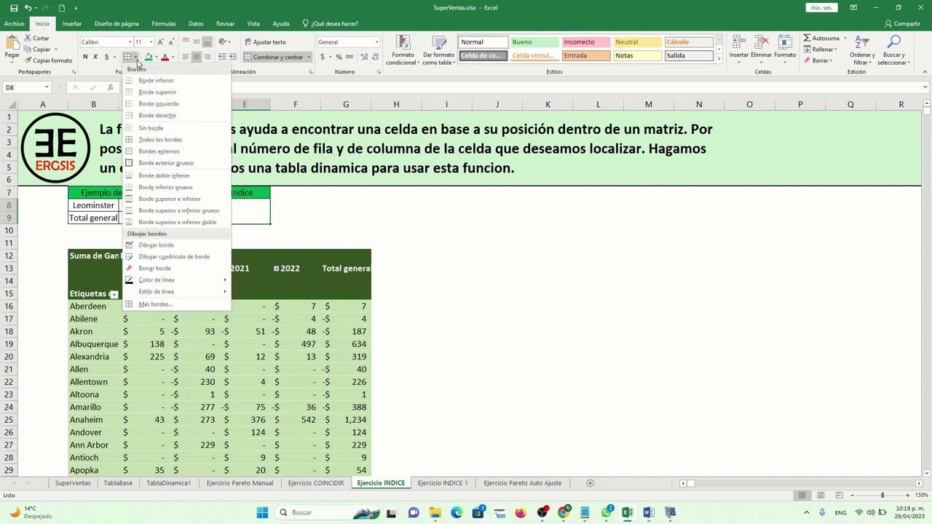
click(154, 151)
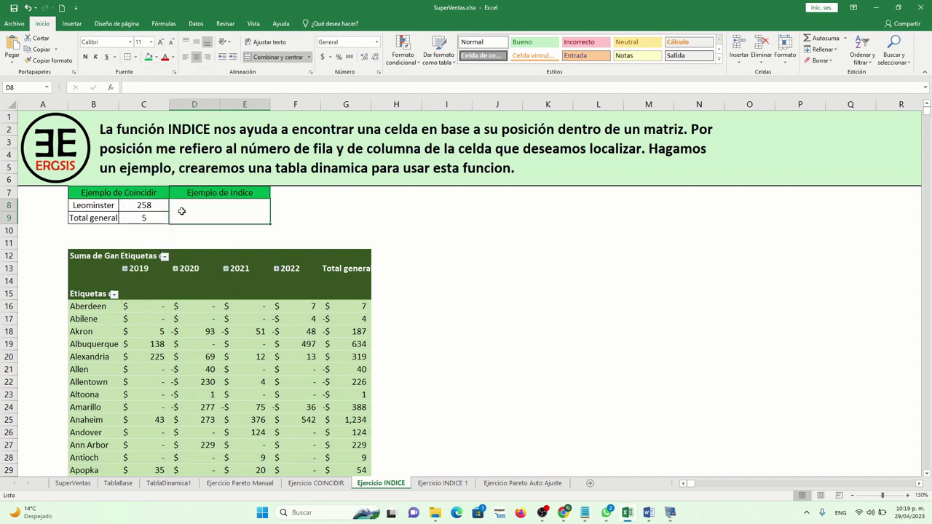
click(297, 214)
click(218, 213)
text(=)
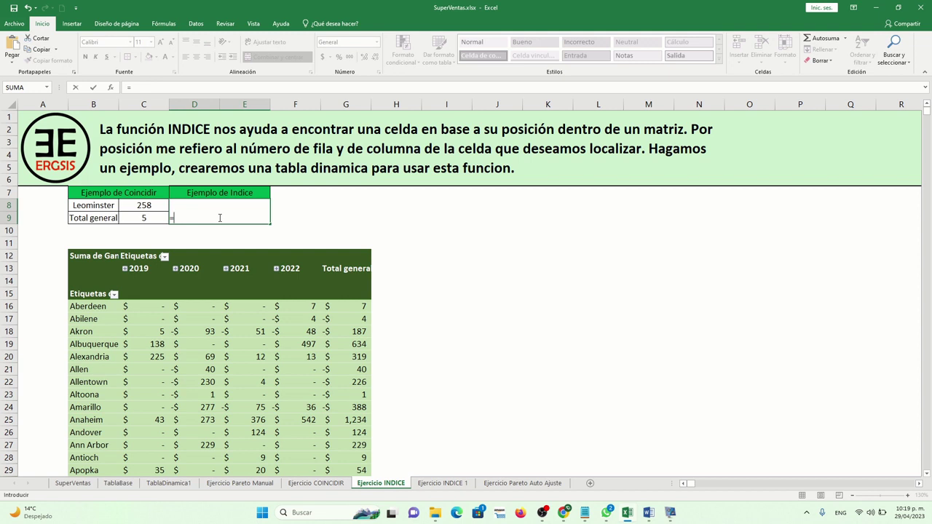
text(idn)
key(BackSpace)
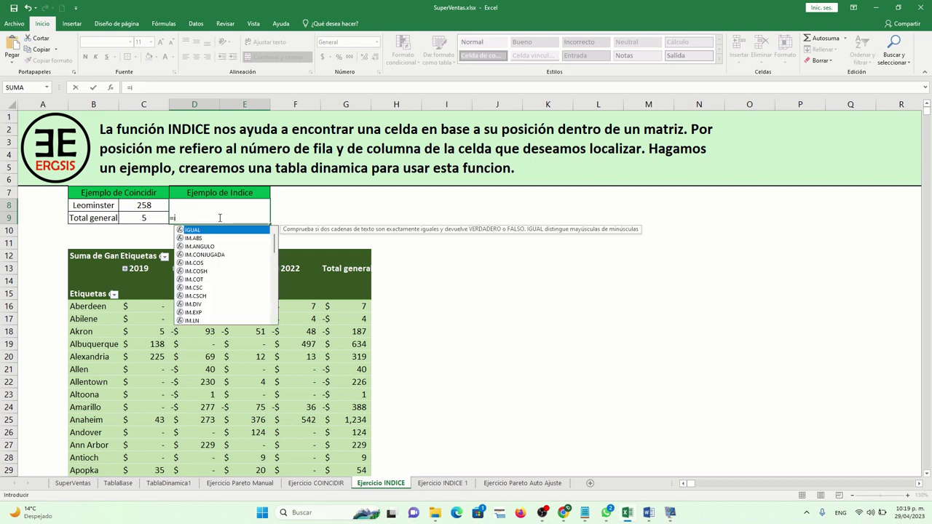
text(ndi)
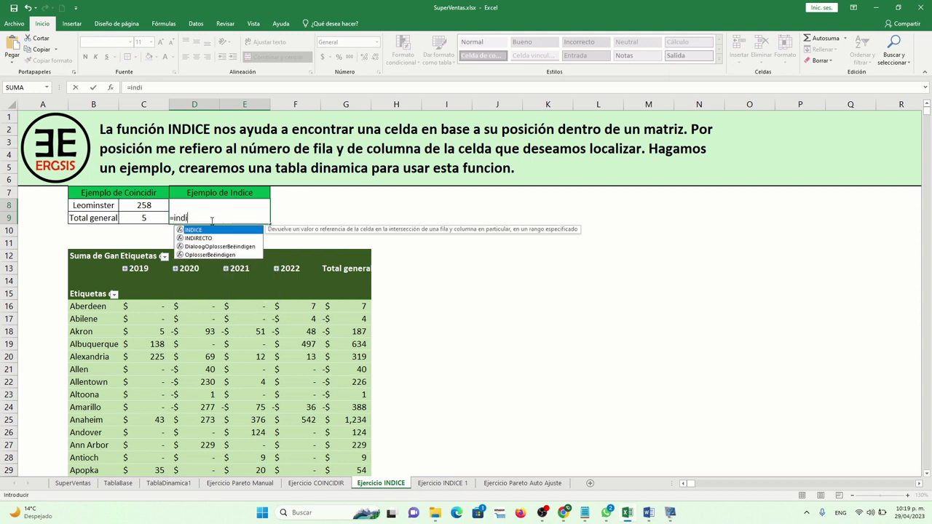
double_click(200, 231)
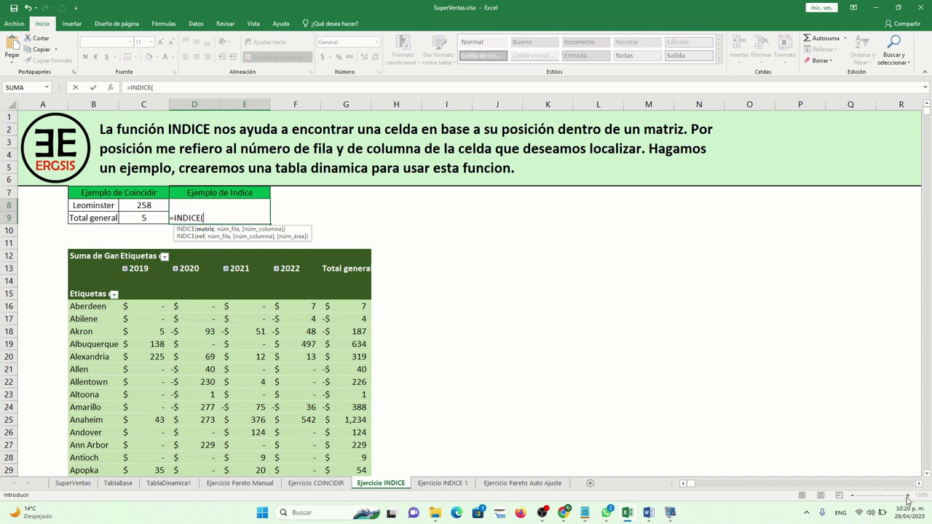
key(Escape)
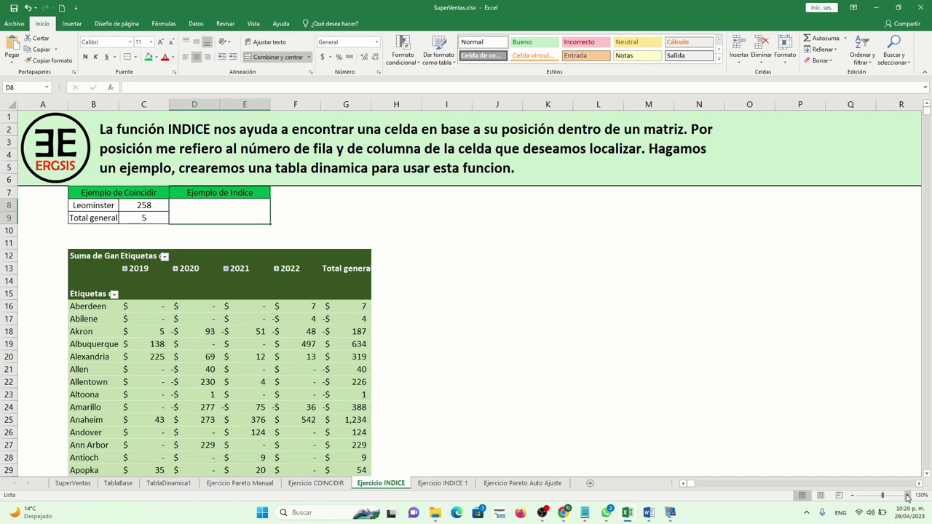
Step: Start an INDICE formula in merged cell D8 and open its function arguments using the matriz,núm_fila,núm_columna form
click(909, 496)
click(908, 496)
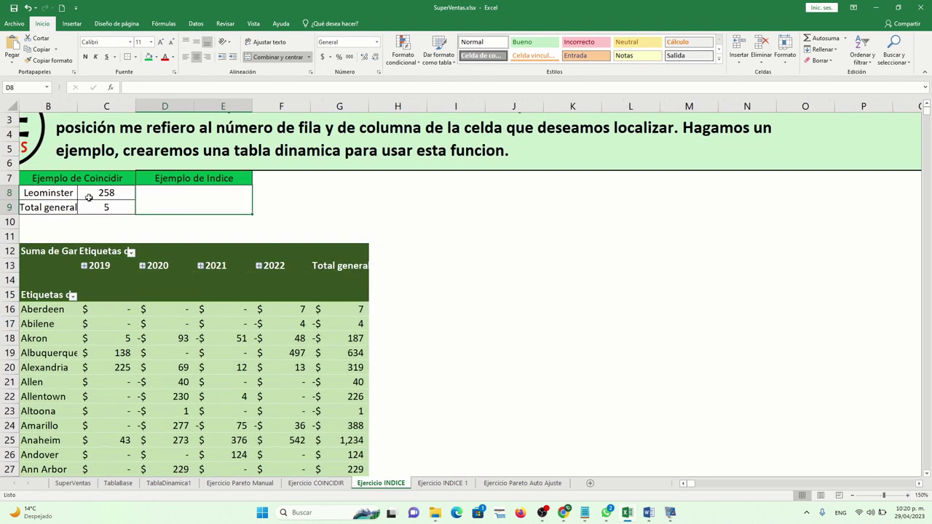
click(684, 483)
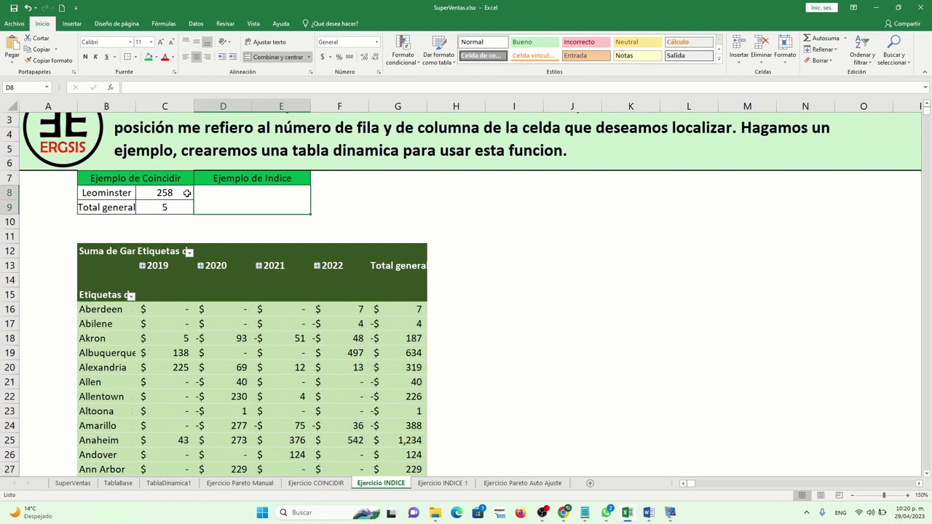
text(=ind)
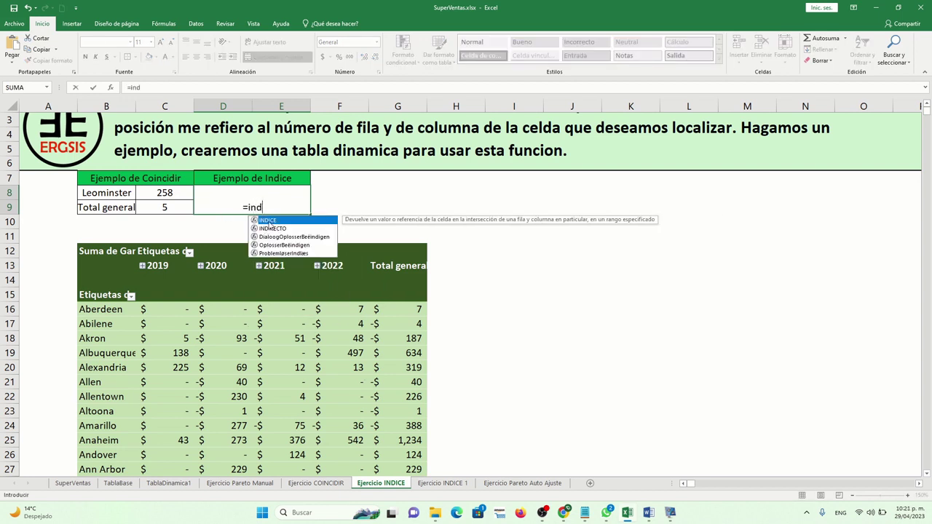
double_click(269, 221)
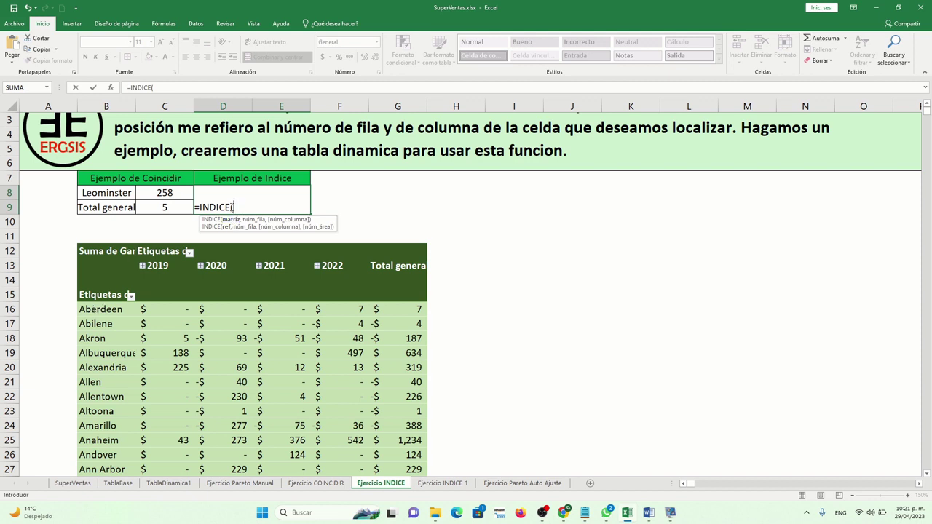
click(111, 91)
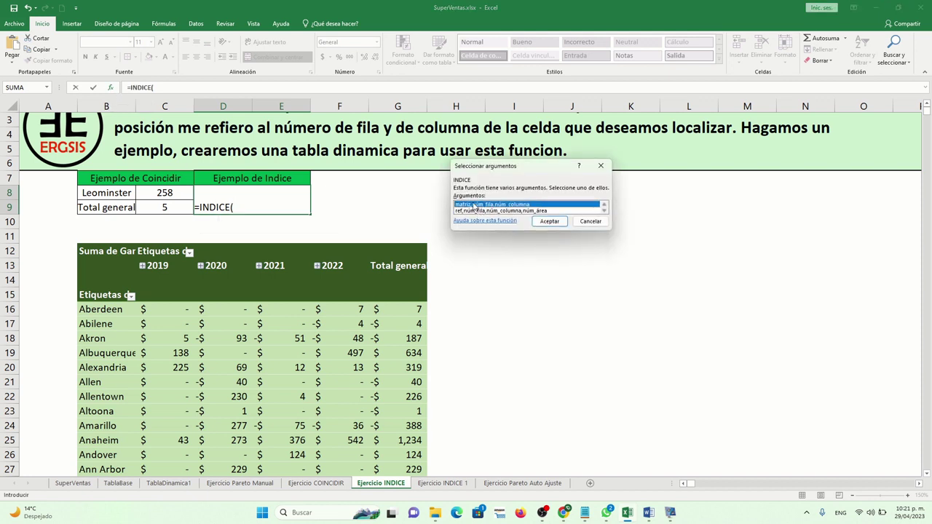
click(549, 222)
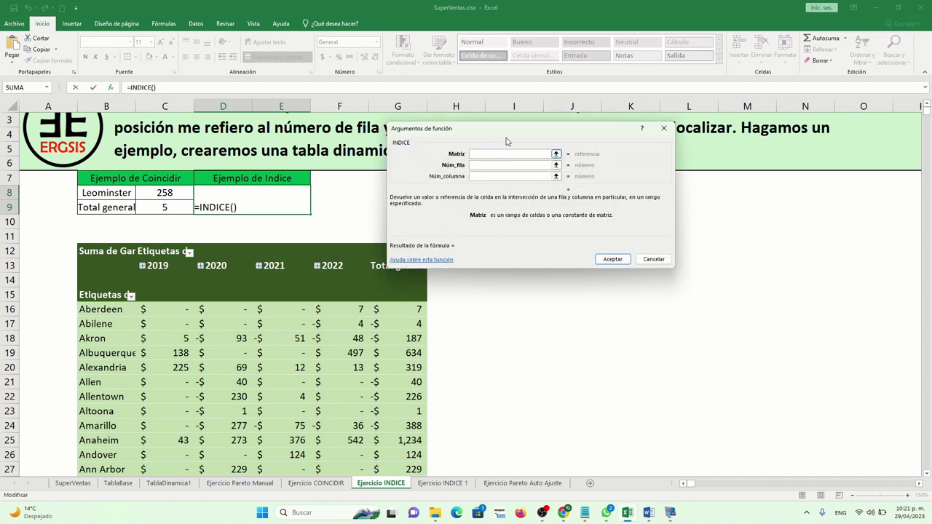
drag(510, 131, 551, 130)
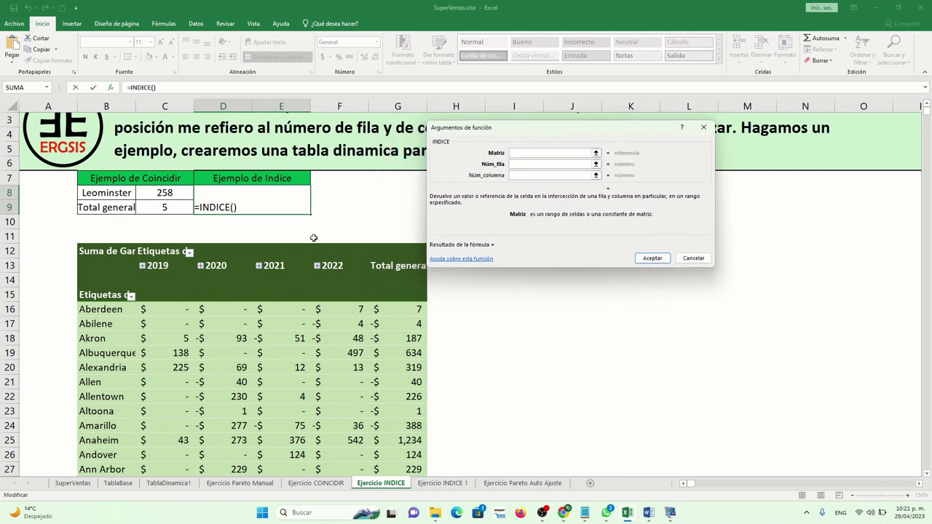
Step: Set the Matriz argument of the INDICE function to the pivot table range B16:G557
click(104, 310)
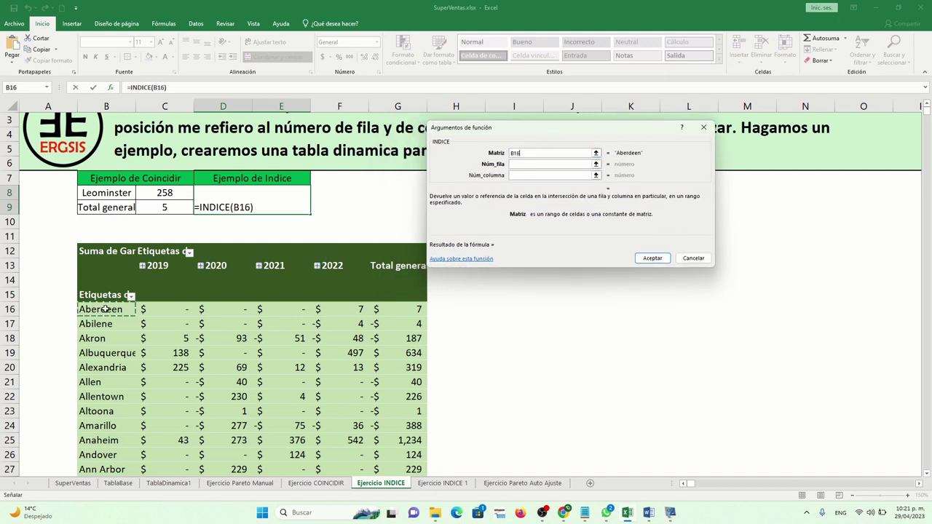
drag(104, 310, 384, 309)
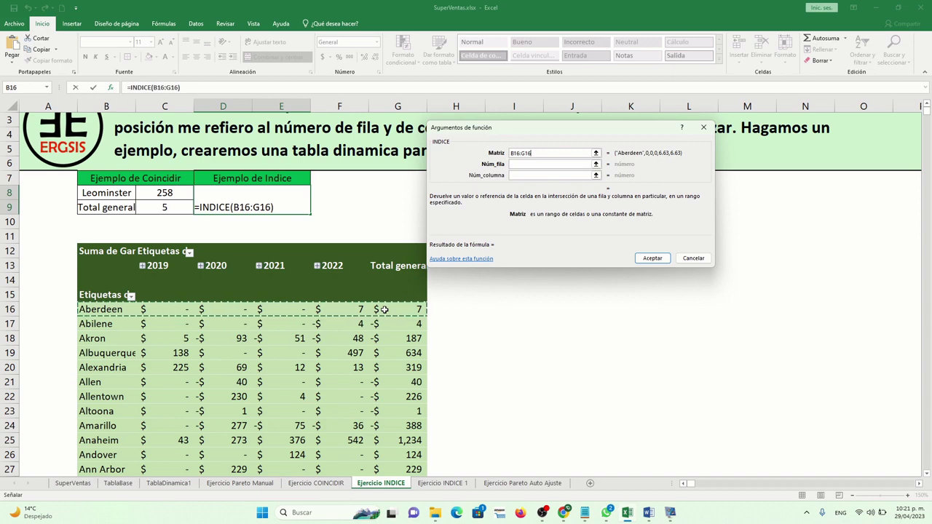
key(ctrl+shift+Down)
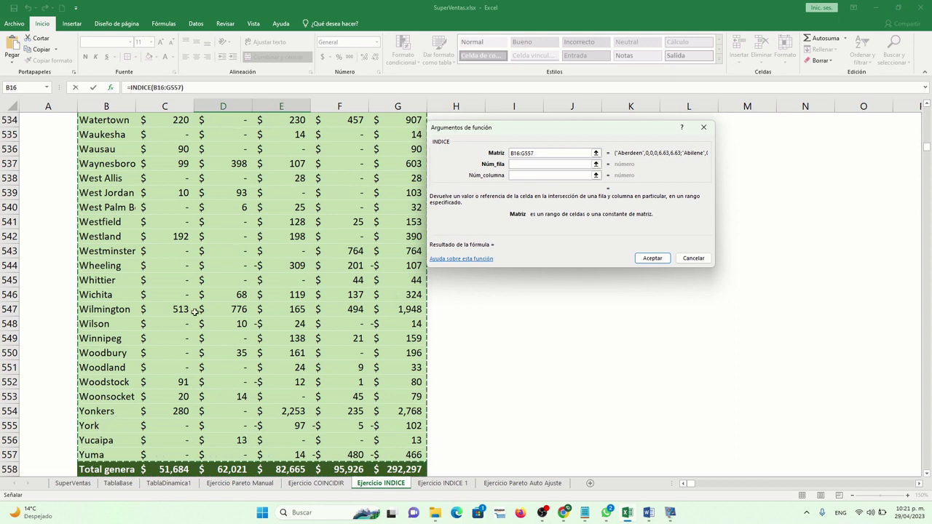
Step: Use C8 as the row number and C9 as the column number of INDICE, and insert the formula in D8
click(546, 164)
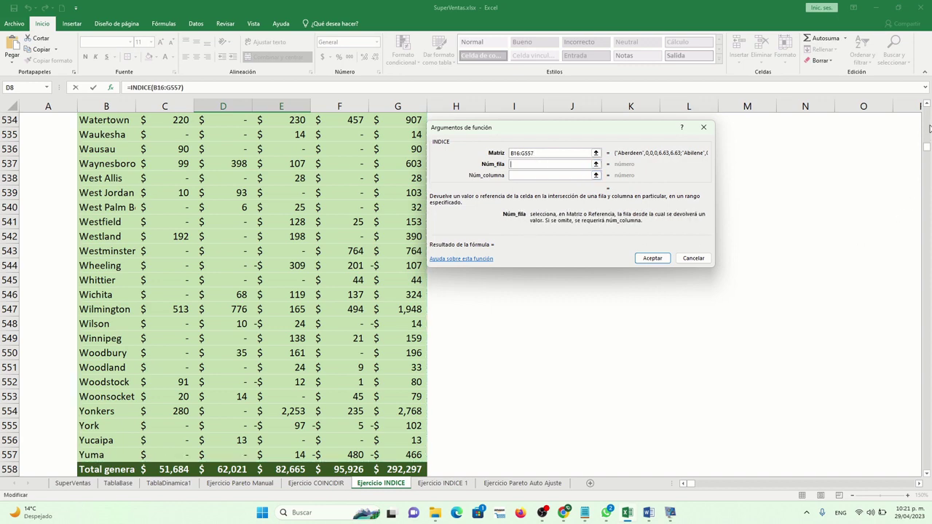
drag(928, 147, 925, 108)
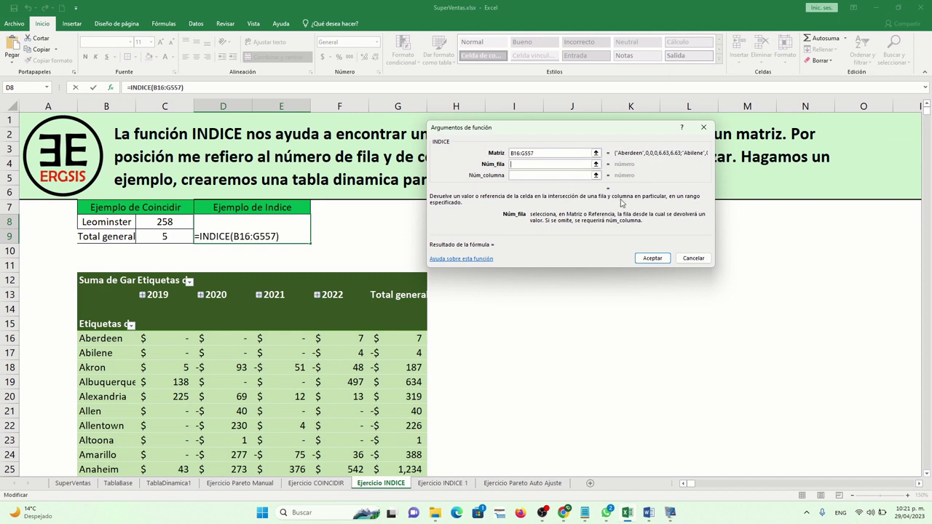
click(535, 164)
click(159, 222)
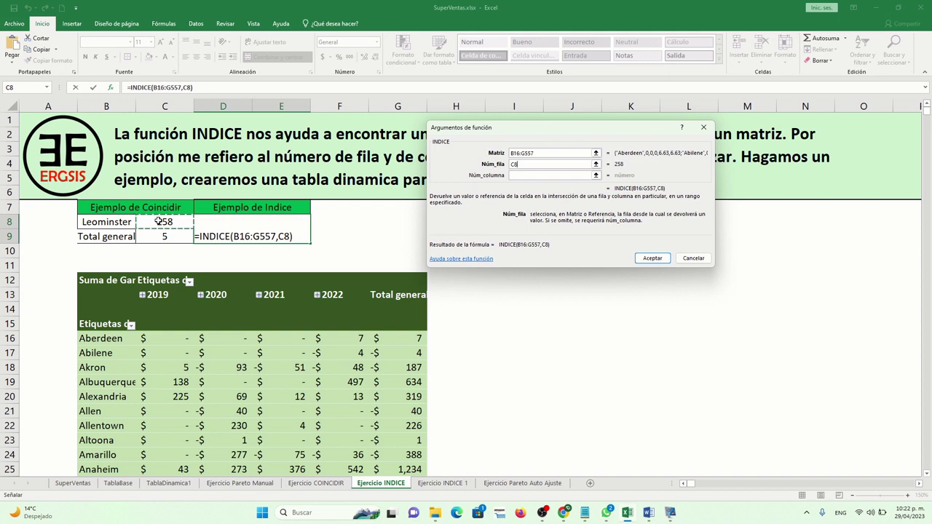
click(520, 174)
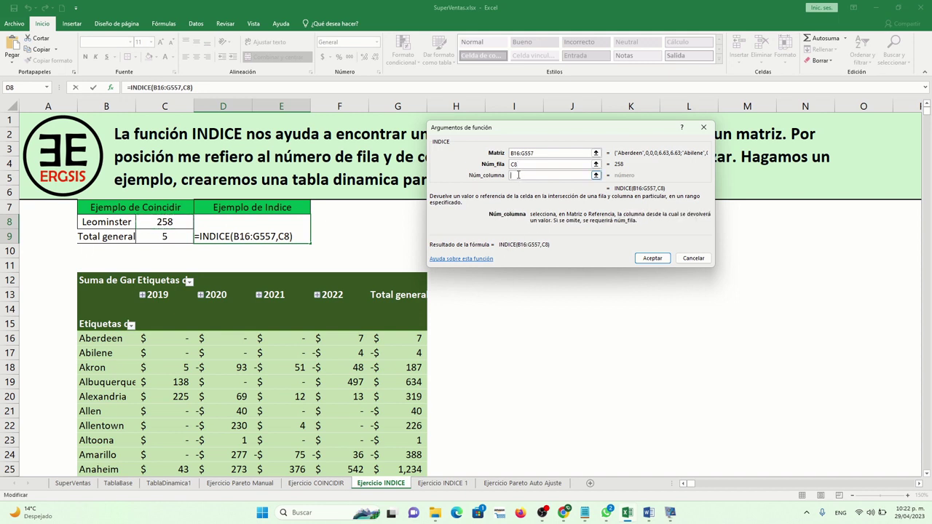
click(167, 236)
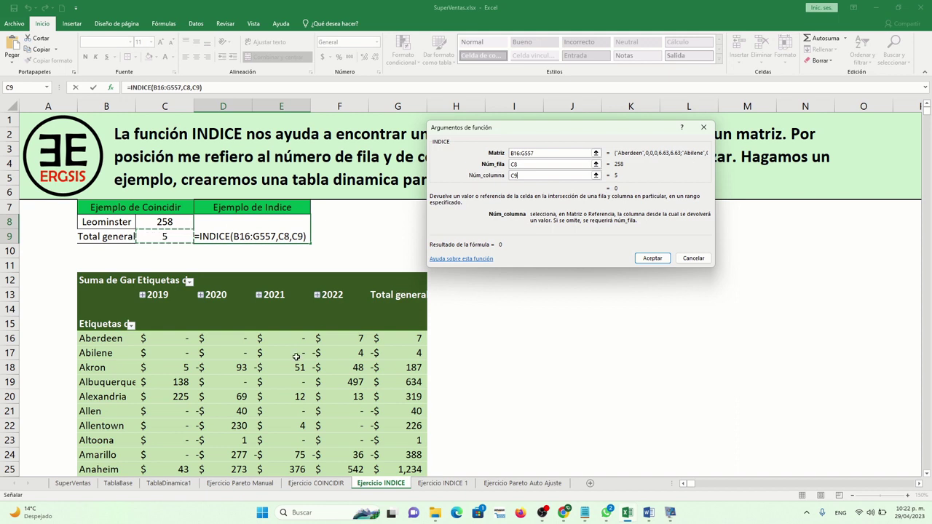
click(651, 257)
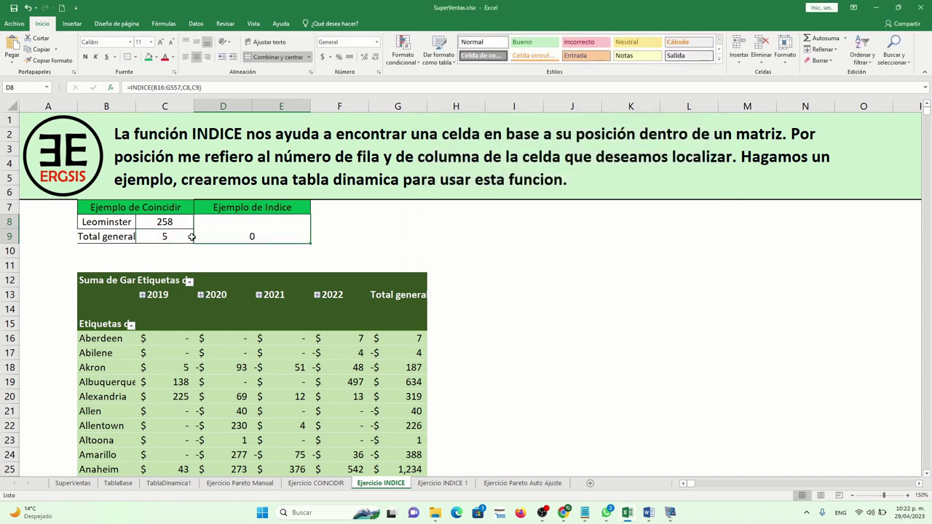
Step: Change the city in B8 to Lincoln Park
click(166, 221)
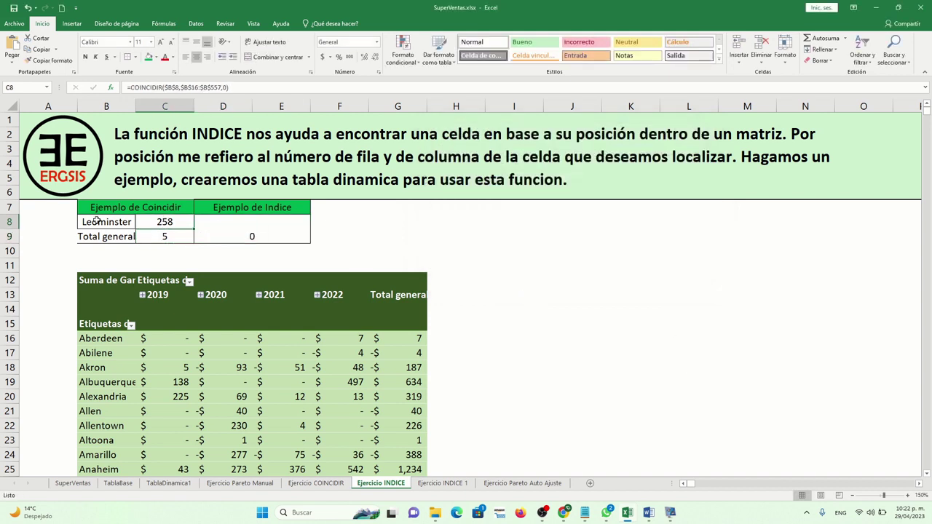
click(96, 221)
click(141, 227)
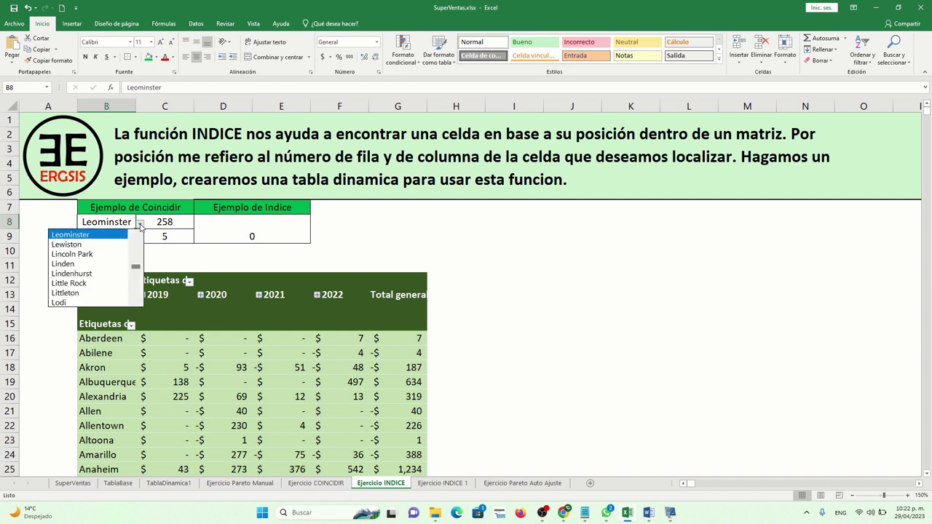
click(81, 249)
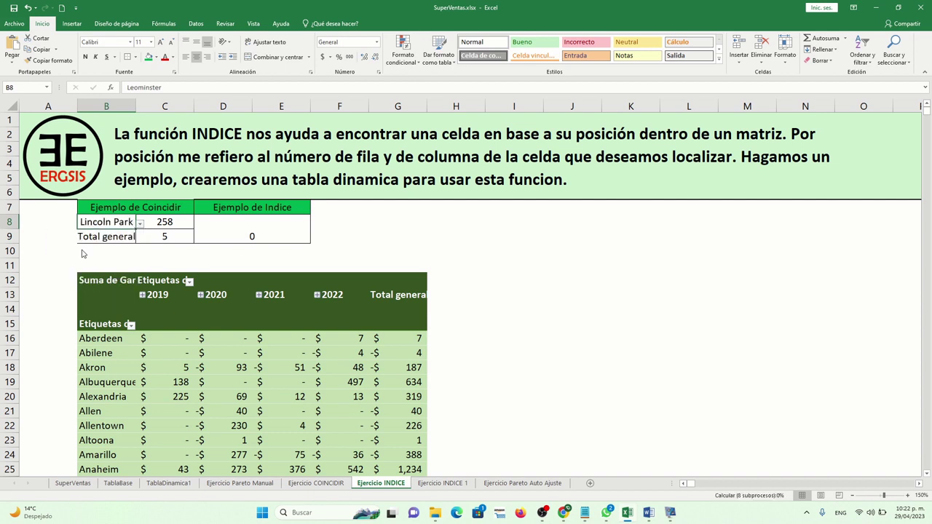
Step: Examine the arguments of the INDICE formula in D8 and of the COINCIDIR formula in C9
click(228, 232)
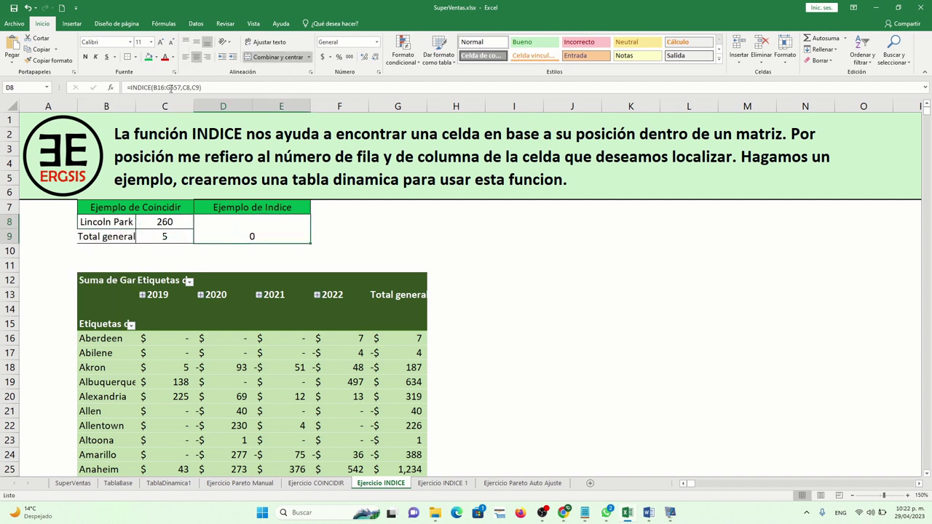
click(171, 88)
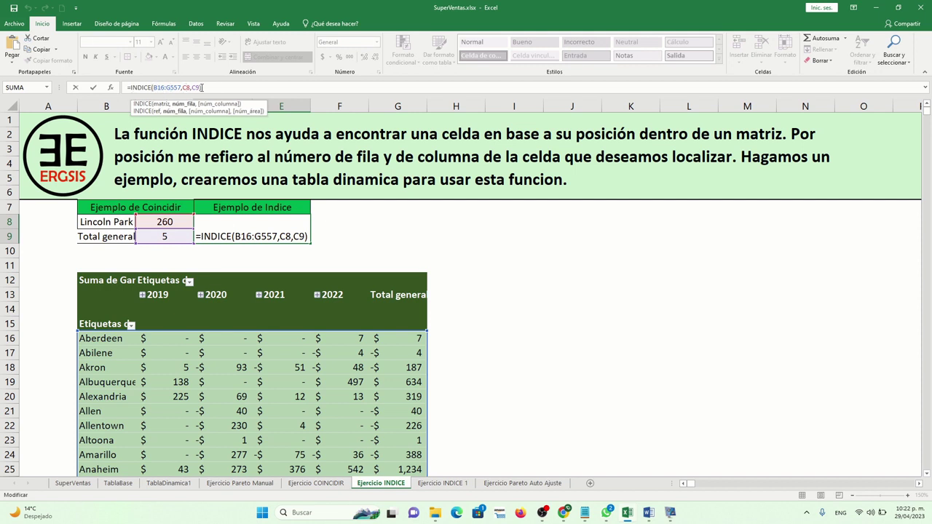
click(203, 88)
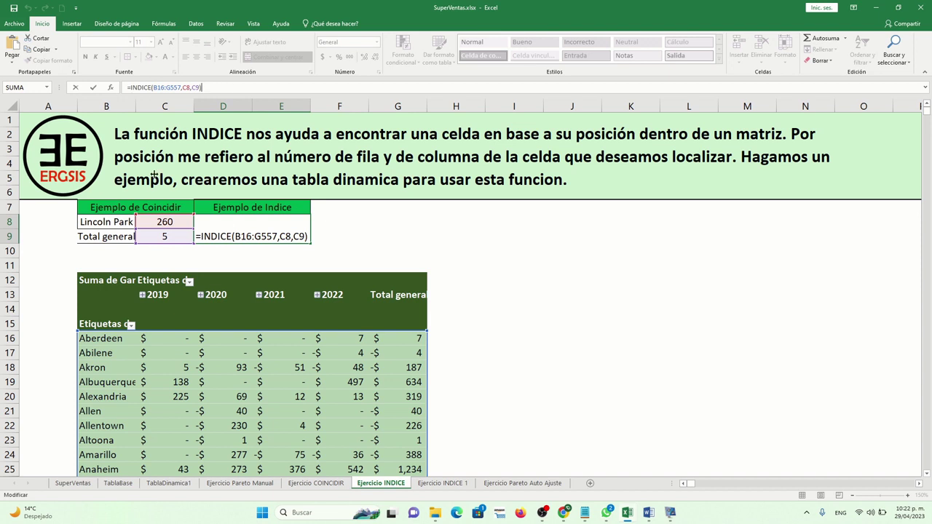
key(Return)
click(185, 234)
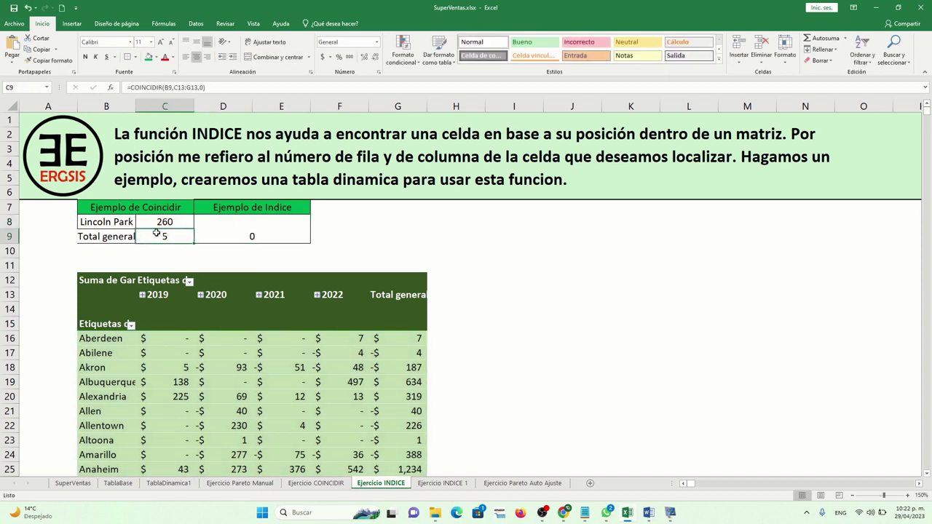
click(176, 88)
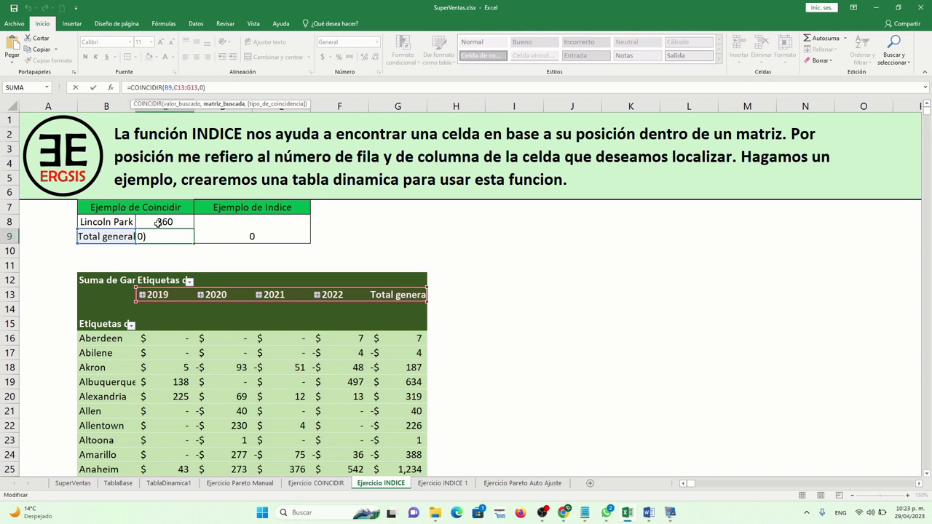
click(229, 225)
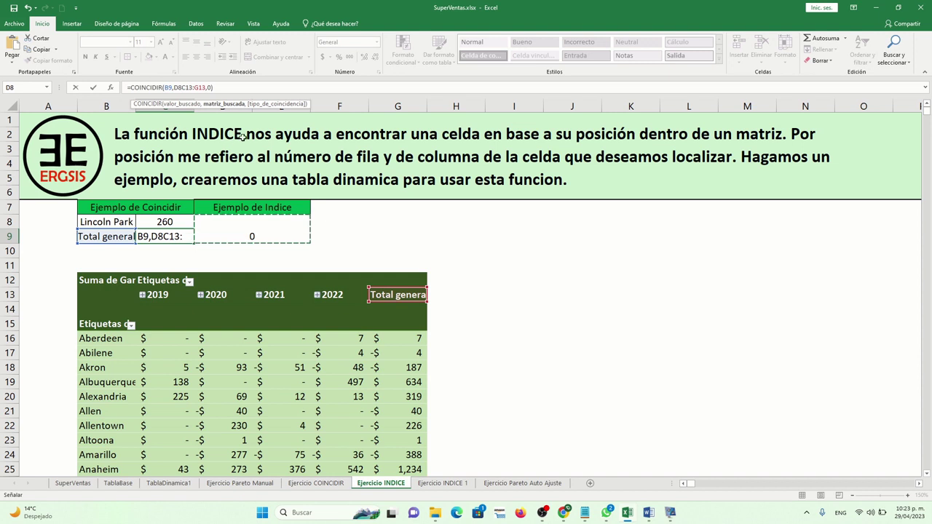
key(Escape)
click(236, 235)
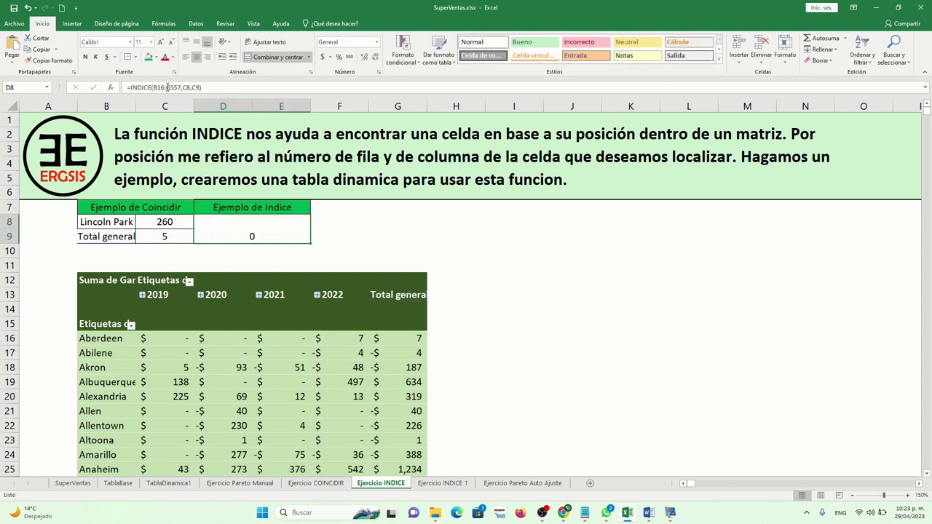
click(168, 86)
drag(153, 86, 182, 86)
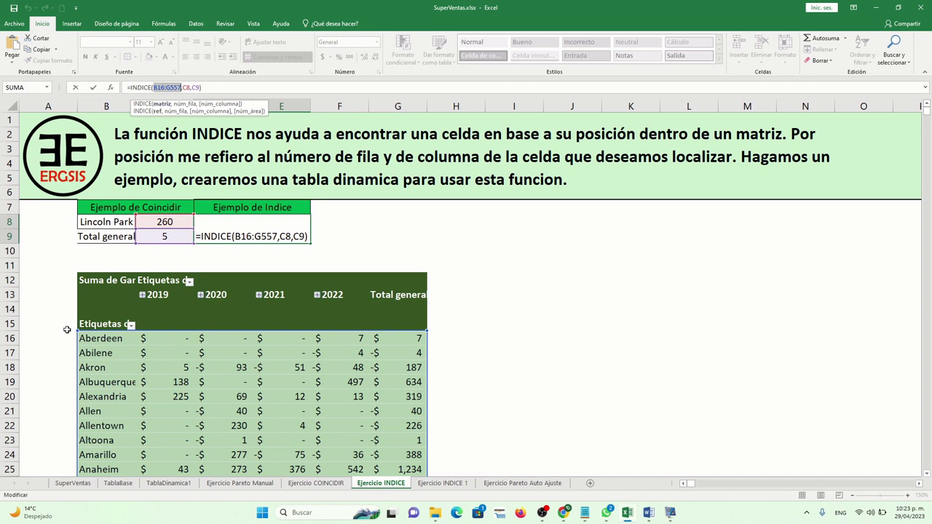
click(95, 324)
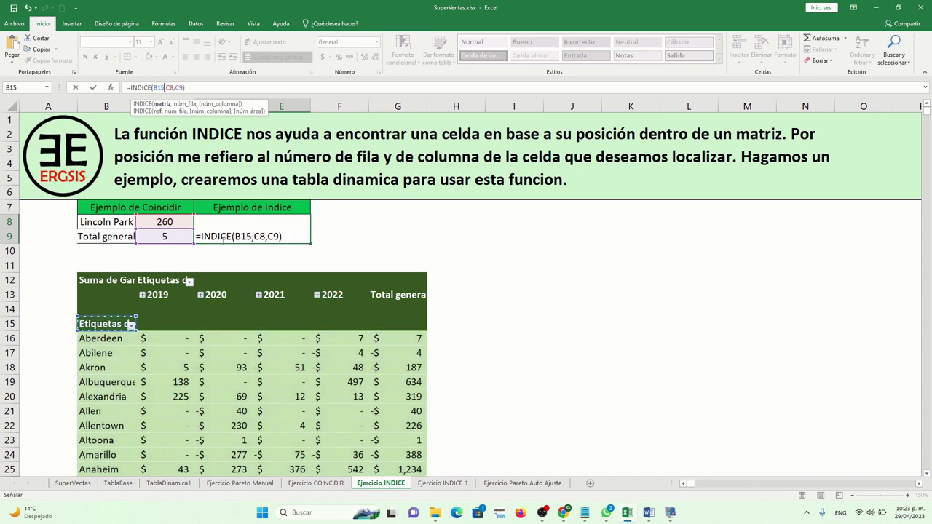
key(Return)
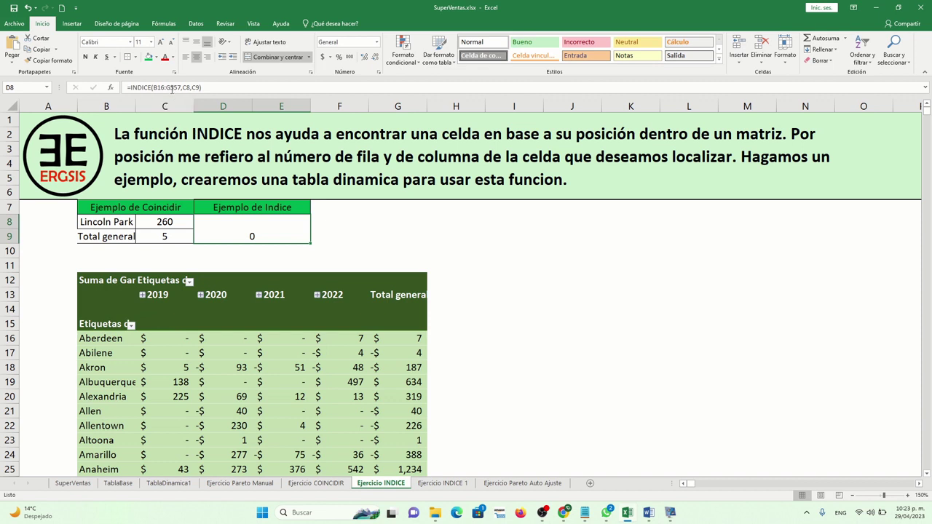
Step: Narrow the matrix range of the INDICE formula in D8 to C16:G557, excluding the city names column
click(171, 87)
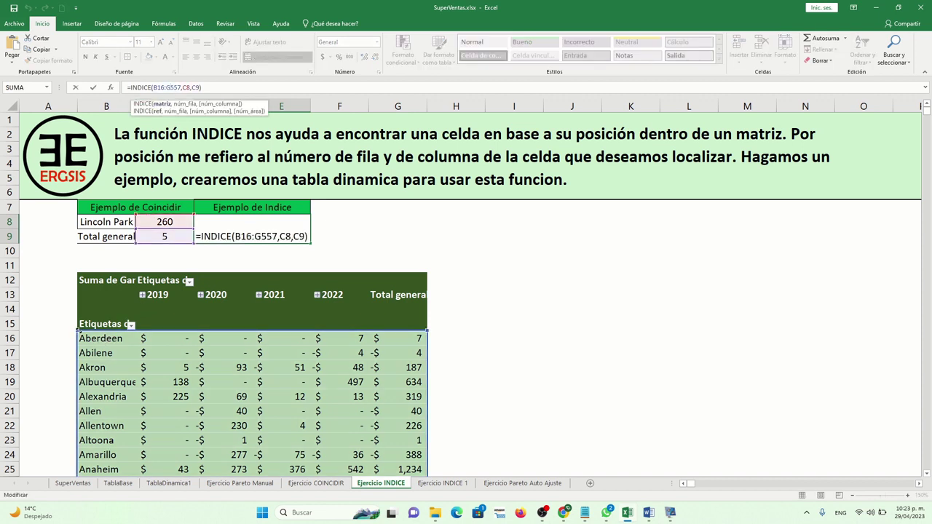
drag(99, 334, 135, 337)
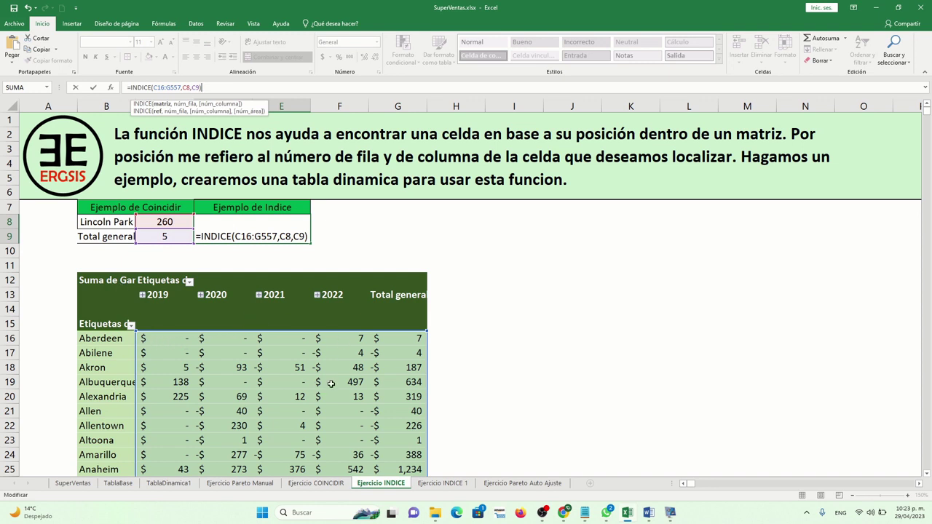
key(Return)
key(Up)
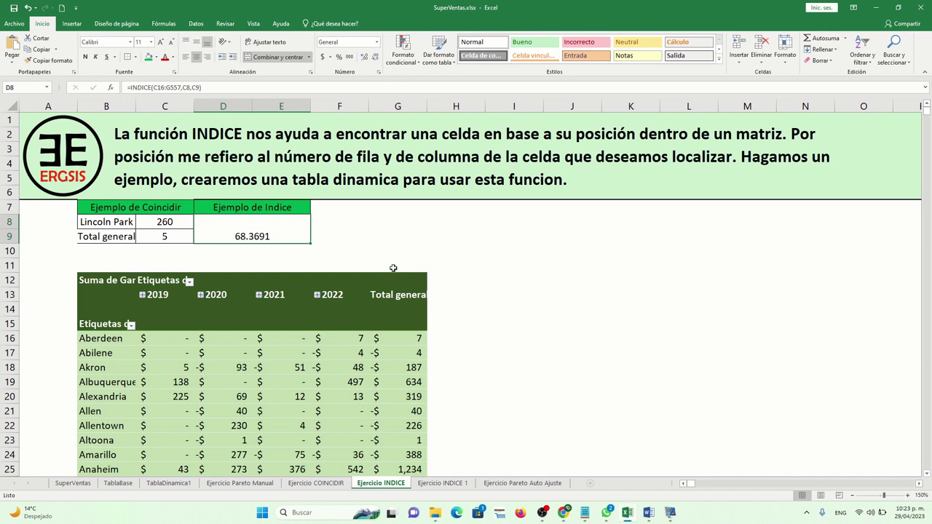
Step: Test the INDICE formula by setting the column label in B9 to 2019, and change it to 2020
click(121, 236)
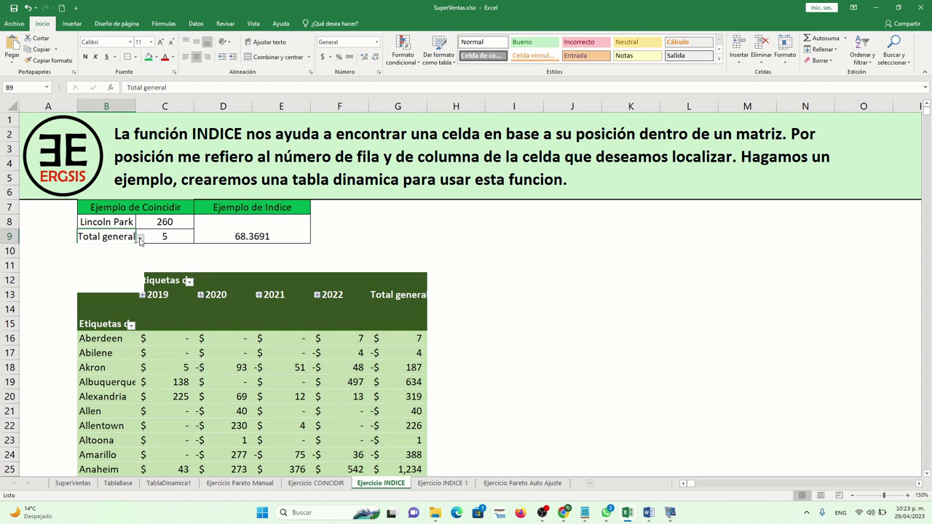
click(140, 238)
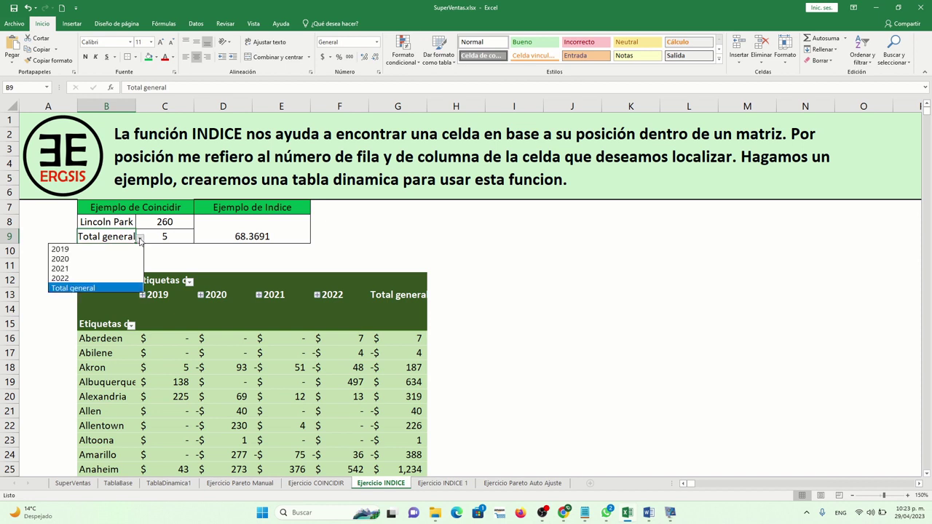
click(87, 250)
click(140, 243)
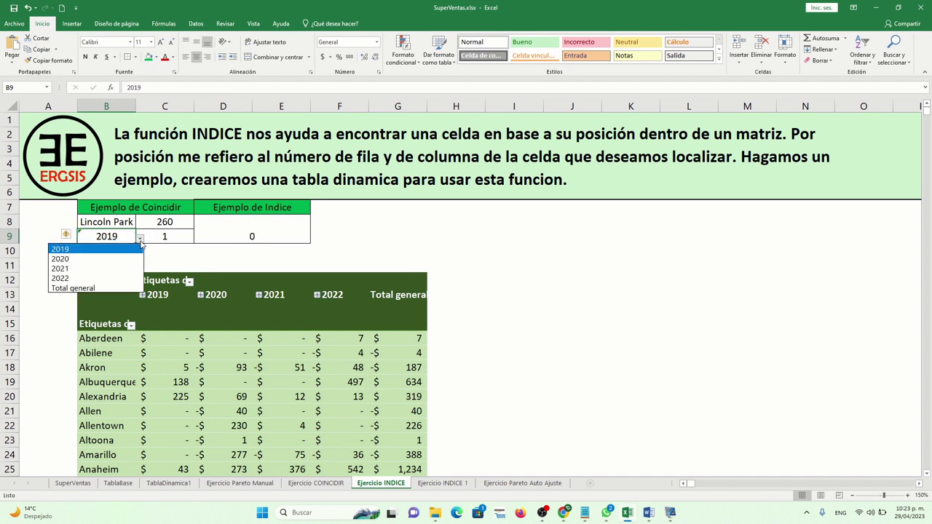
click(62, 258)
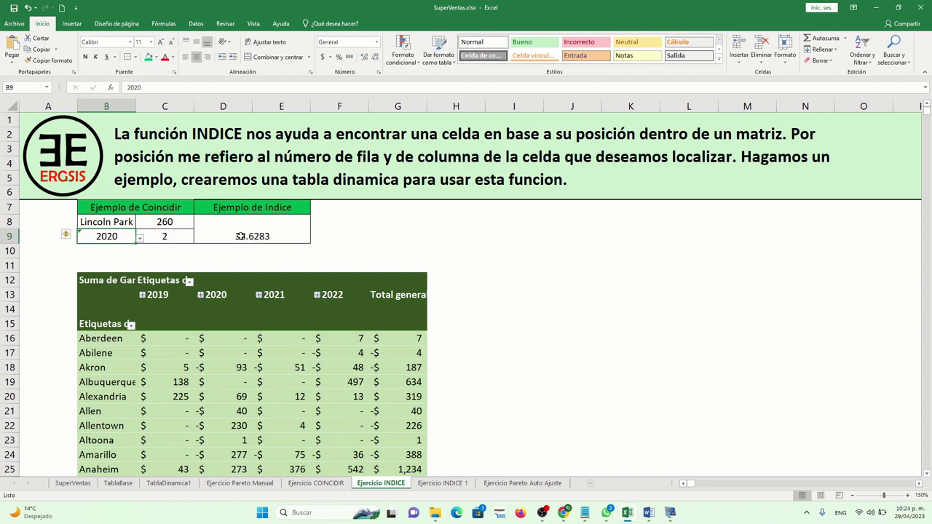
Step: Set the city in B8 to Albuquerque and check the formula against that city's 2020 cell in the pivot table
click(108, 223)
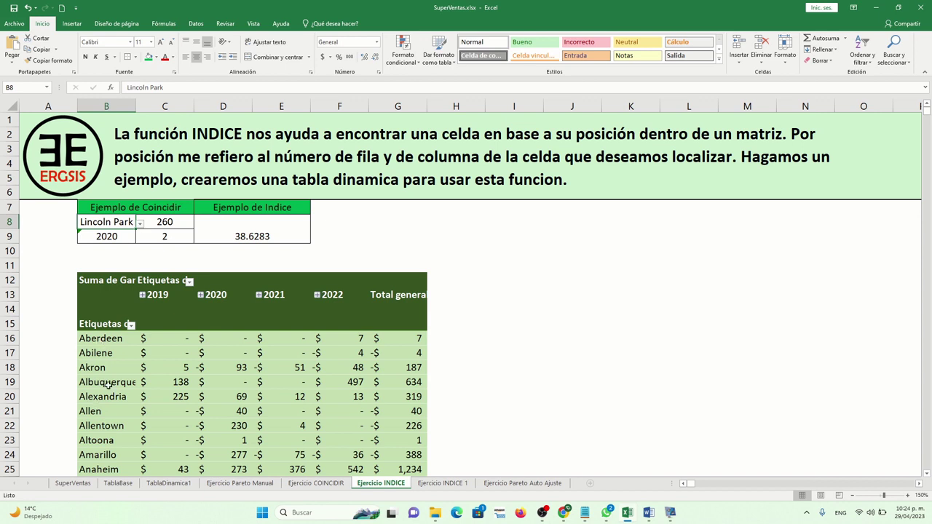
click(140, 225)
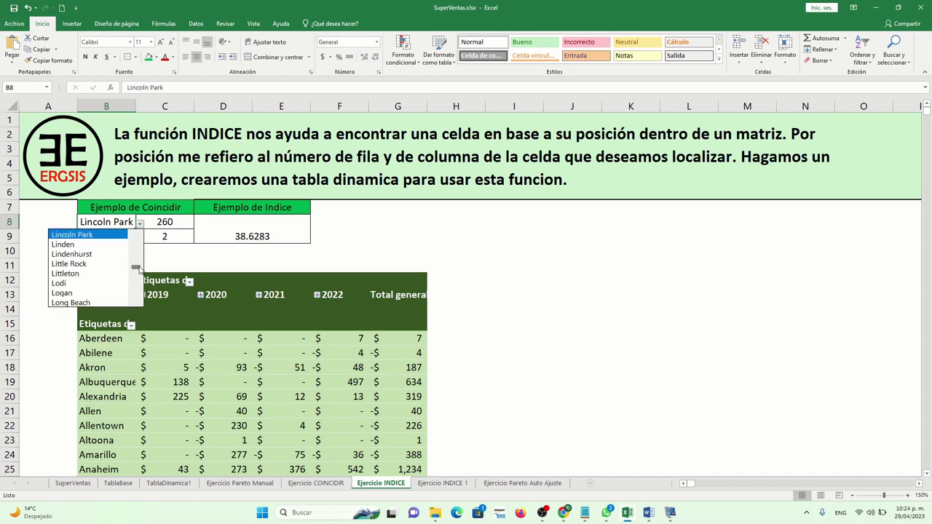
drag(138, 269, 144, 240)
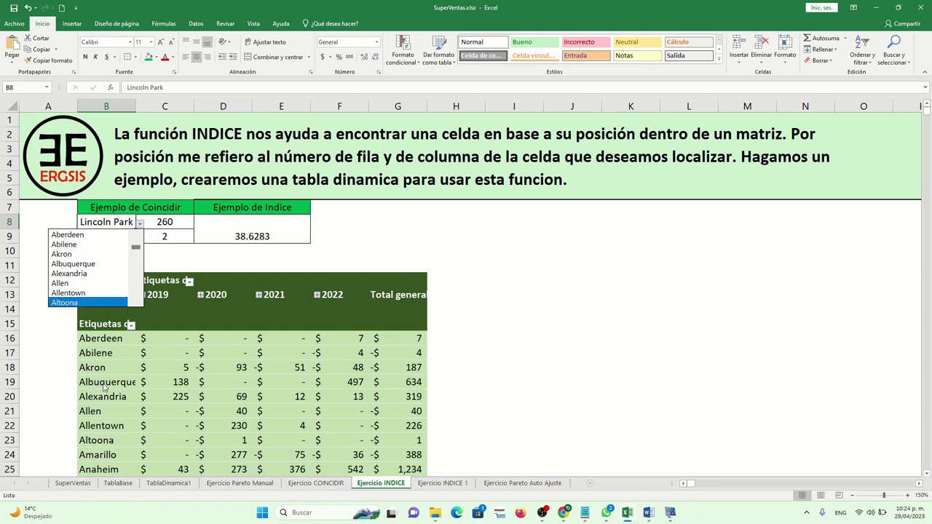
click(80, 265)
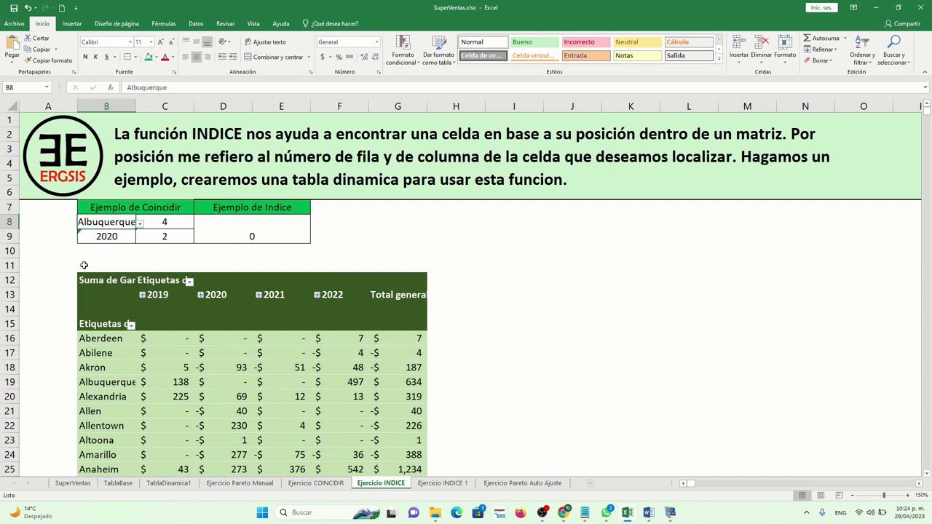
click(115, 235)
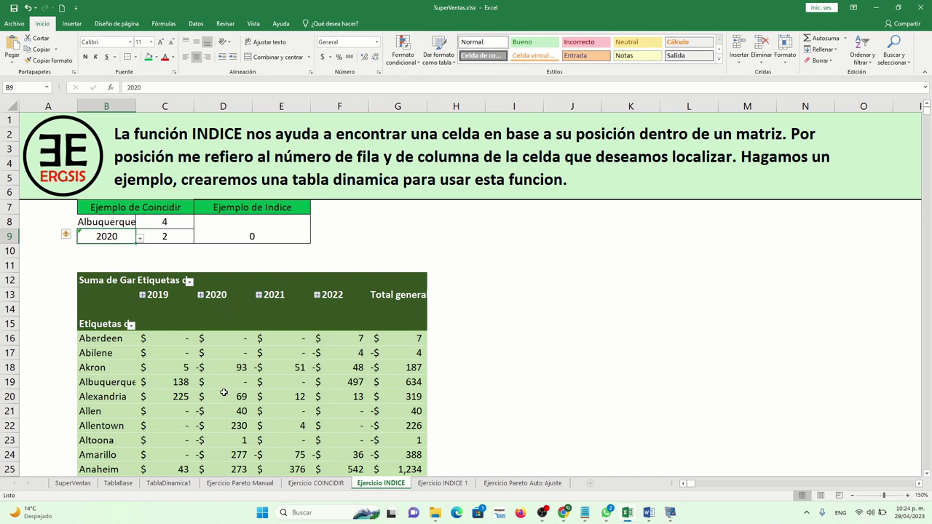
mouse_move(216, 381)
mouse_down()
mouse_move(241, 283)
mouse_move(226, 383)
mouse_up()
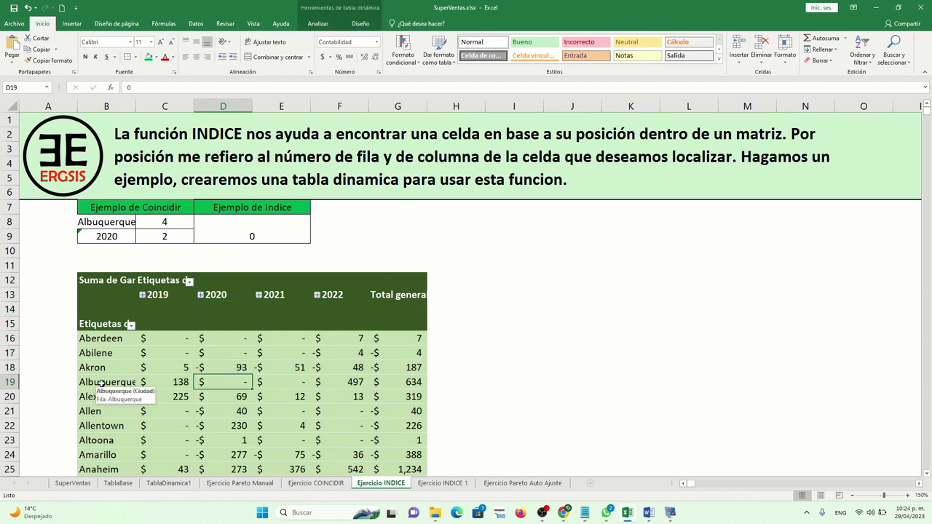
Step: Test the INDICE formula for Albuquerque by changing the column label in B9 to 2021, and then to 2022
drag(102, 384, 222, 385)
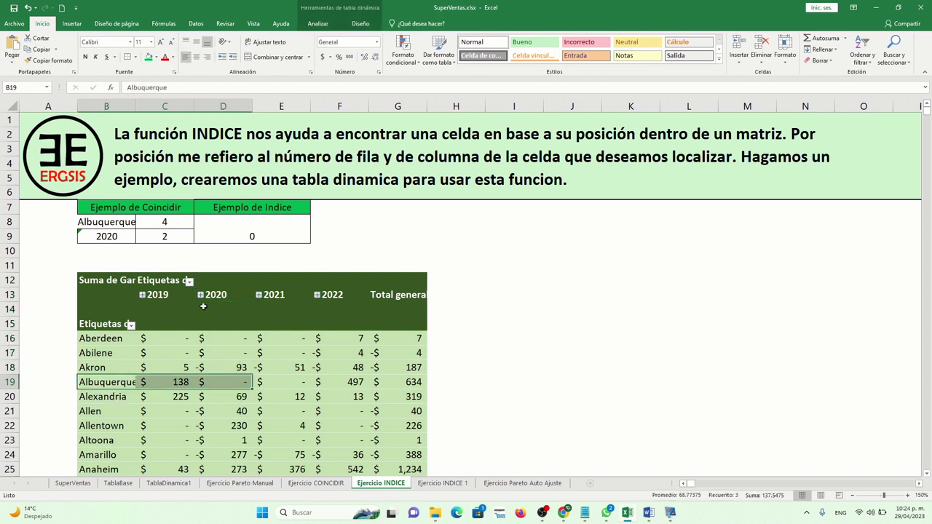
drag(221, 294, 225, 381)
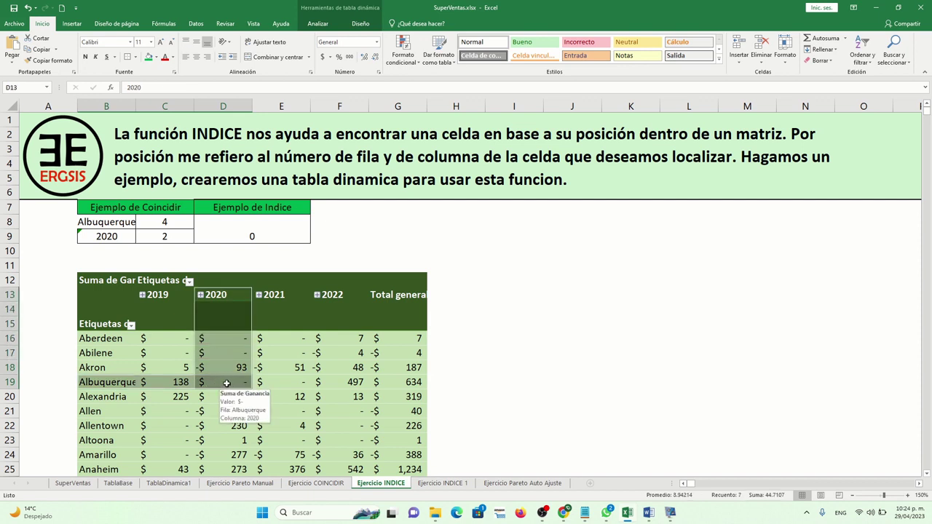
click(120, 239)
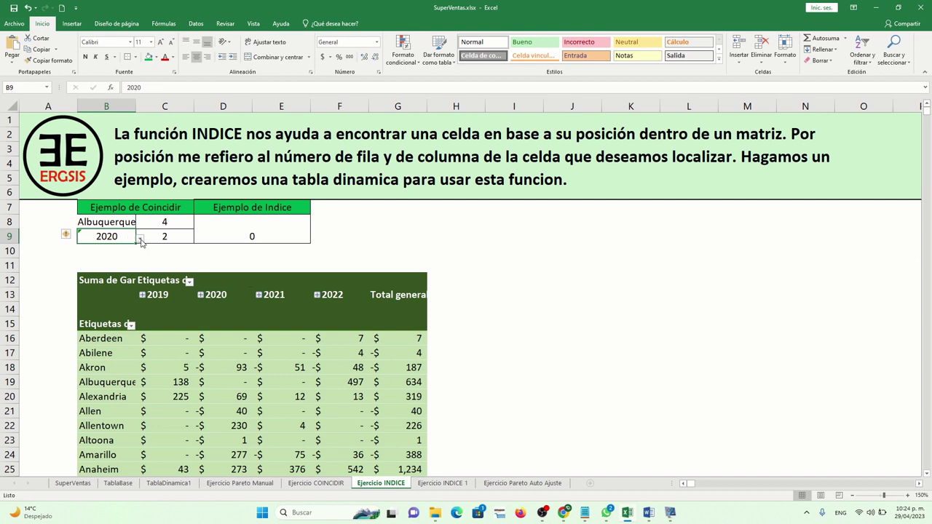
click(141, 240)
click(88, 269)
click(141, 241)
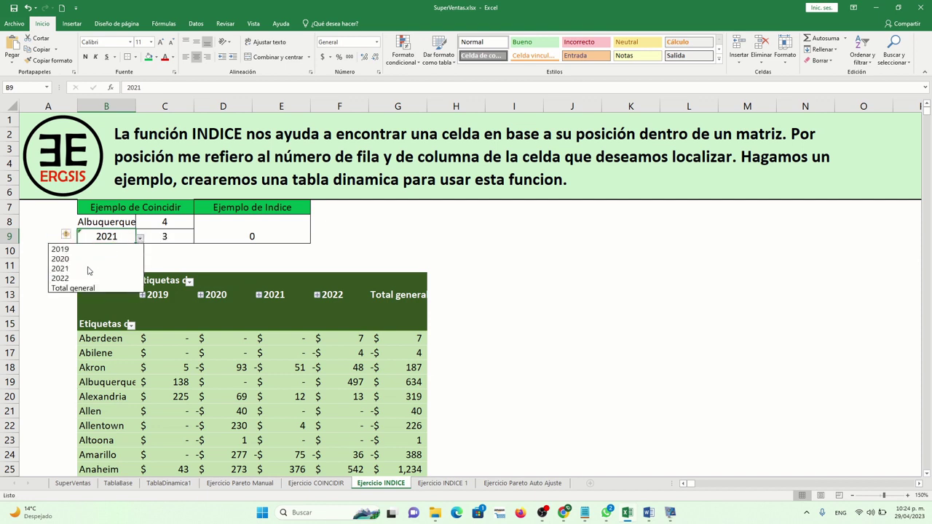
click(73, 278)
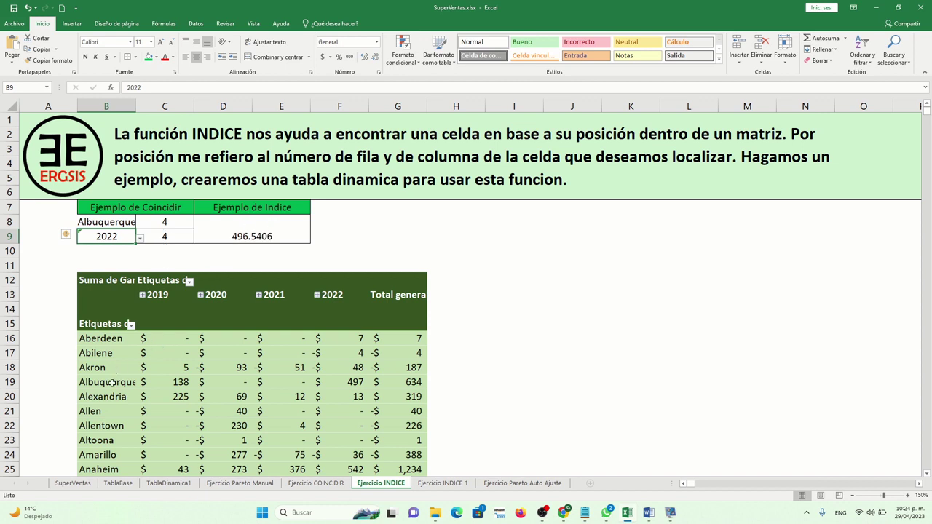
Step: Check the INDICE result against the pivot table cell where the Albuquerque row meets the 2022 column
drag(110, 383, 313, 382)
drag(129, 384, 404, 385)
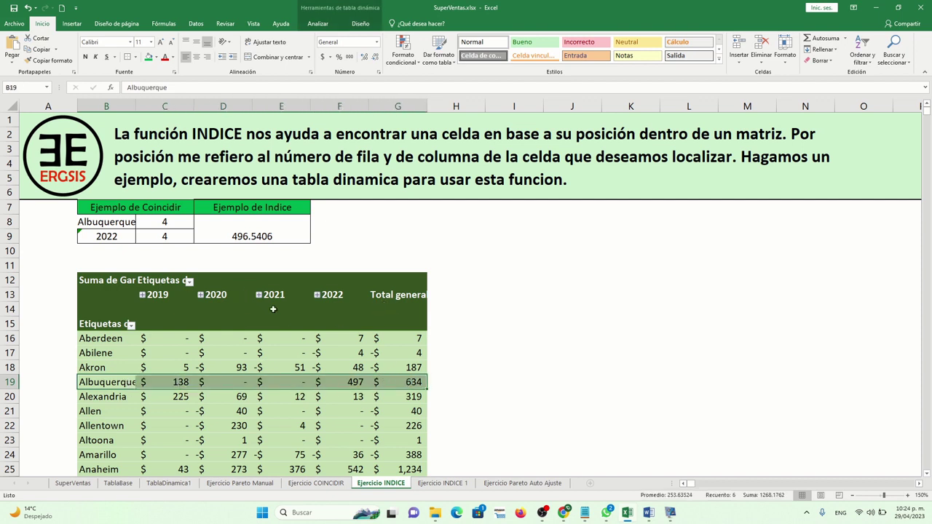
click(343, 295)
drag(342, 295, 345, 384)
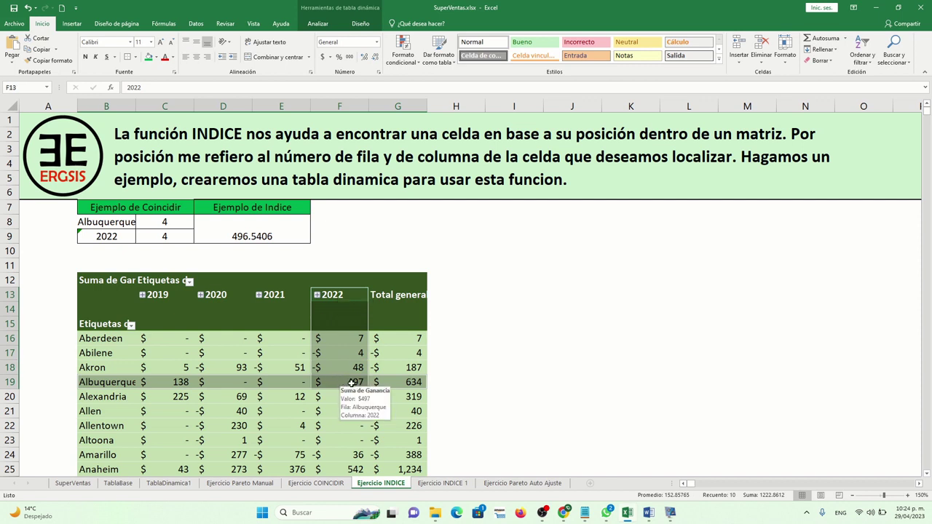
Step: Reduce the number of decimals shown for the INDICE result in D8
click(241, 235)
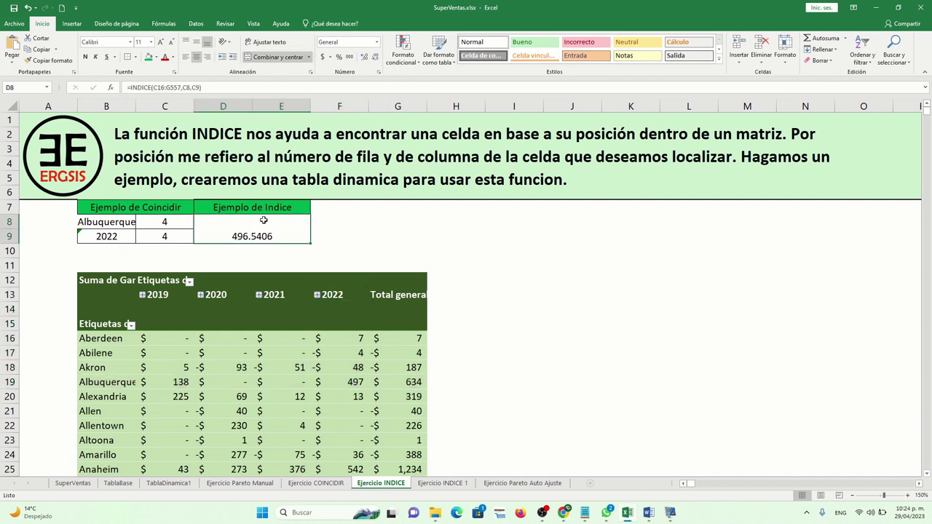
click(364, 60)
click(376, 60)
click(375, 58)
click(376, 58)
click(376, 58)
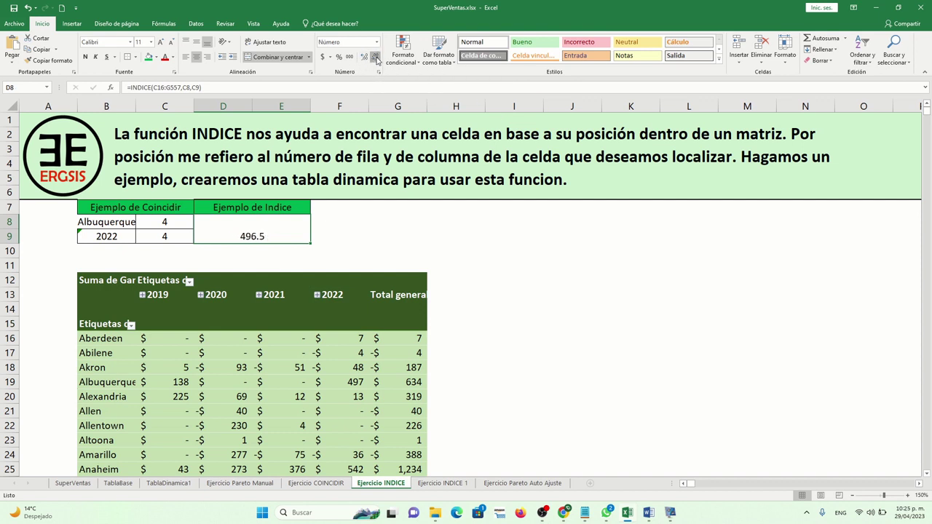
click(376, 59)
Step: Format the INDICE result in D8 as accounting currency with no decimals
click(323, 56)
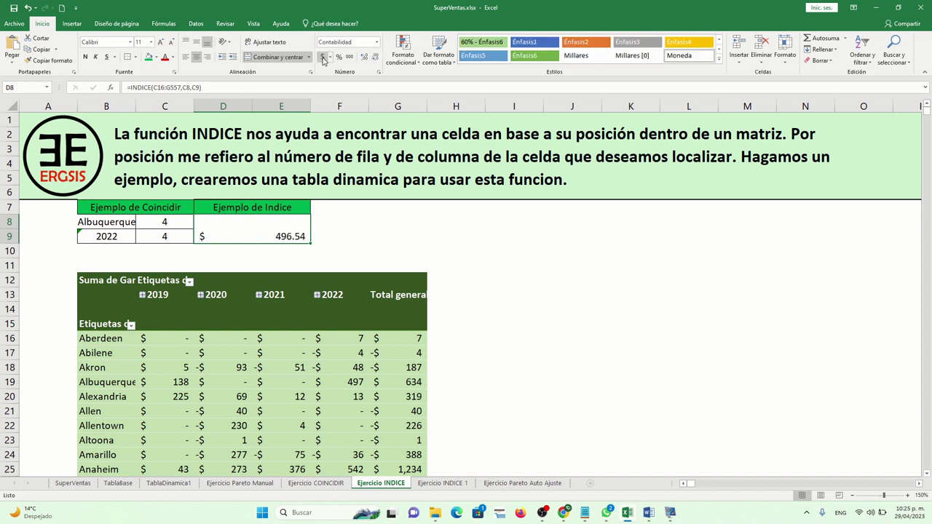
click(376, 59)
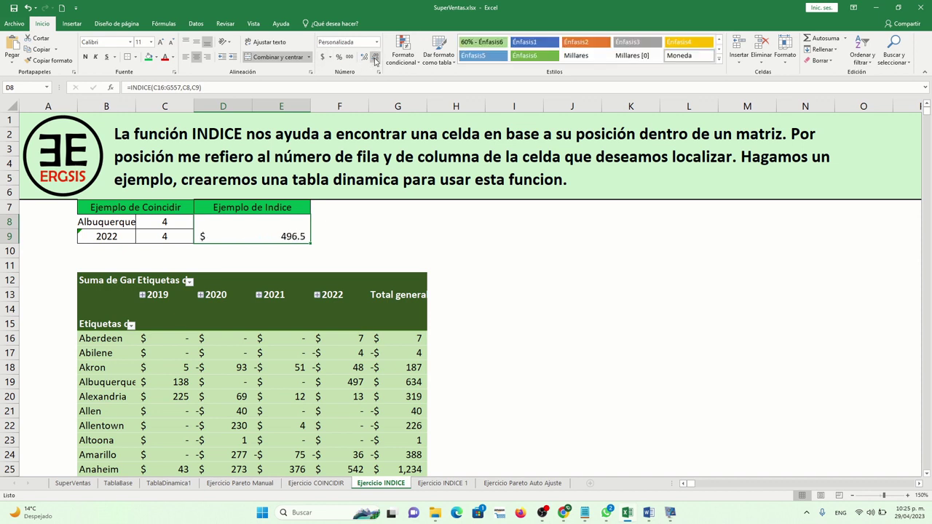
click(376, 59)
Step: Compare the formatted INDICE result in D8 with Albuquerque's 2022 value in the pivot table
drag(109, 383, 400, 383)
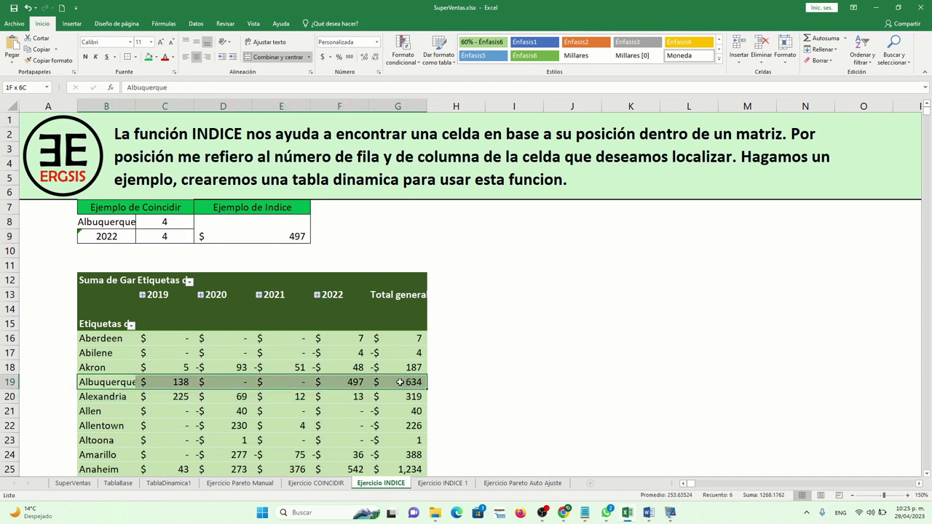
click(339, 293)
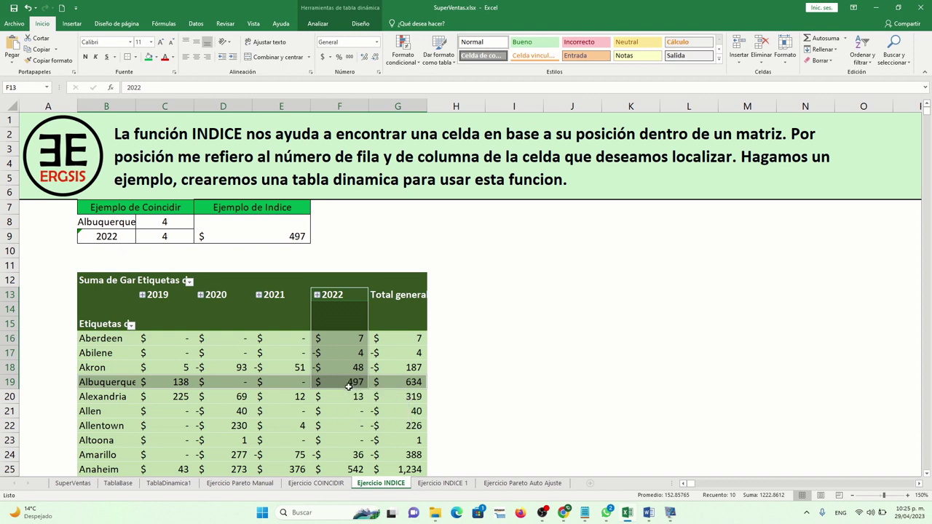
mouse_move(346, 384)
drag(110, 227, 256, 237)
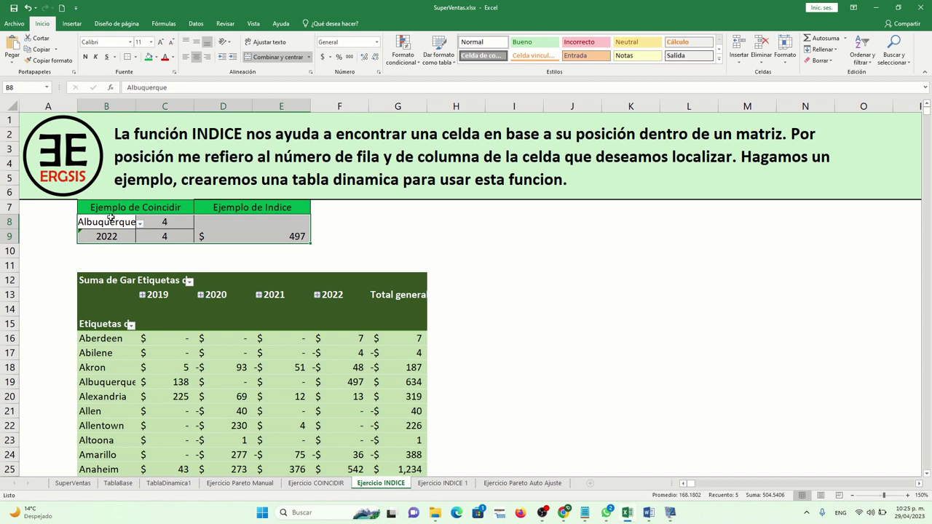
Step: Widen column B to about 12.86 so the city name in B8 fits
click(119, 104)
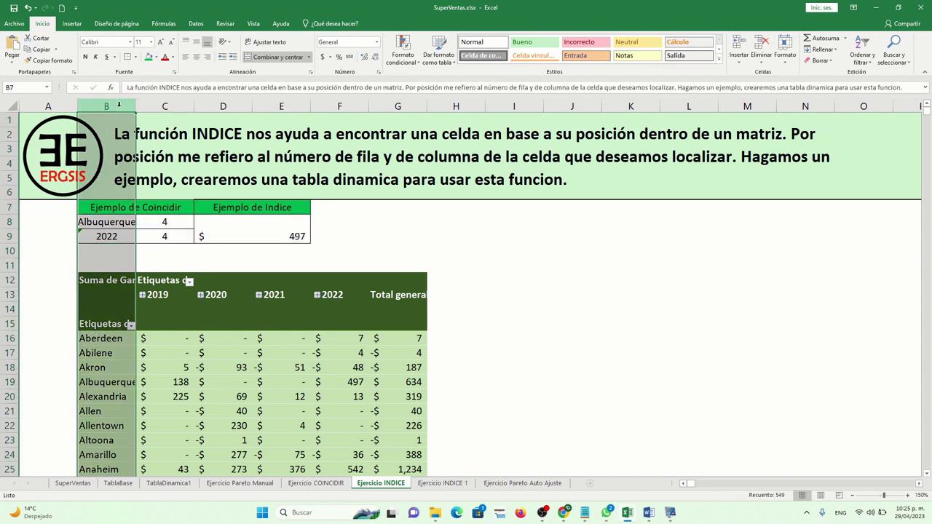
drag(135, 108, 147, 108)
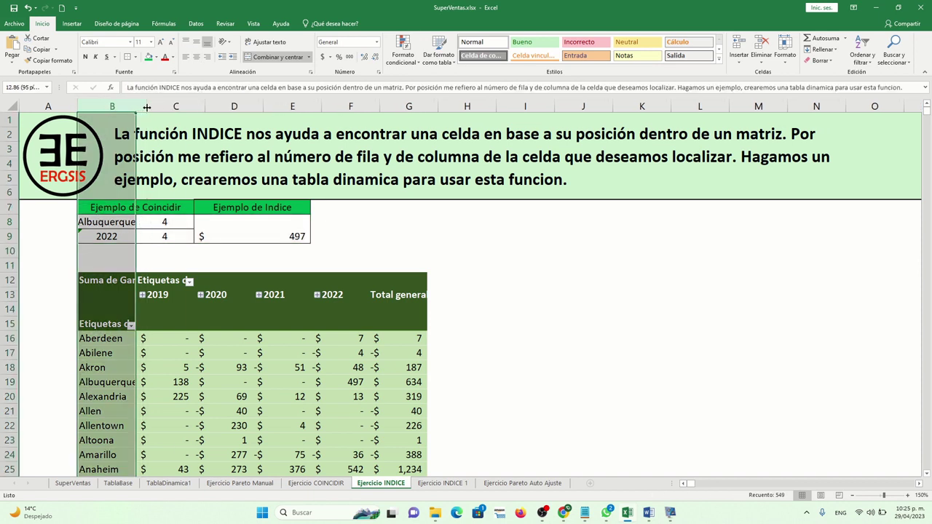
click(116, 236)
click(433, 243)
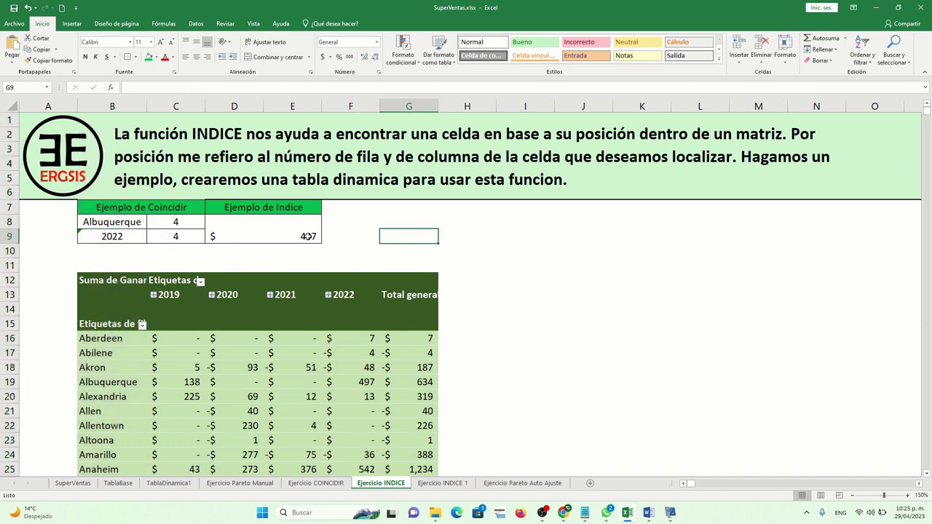
Step: Center the INDICE result vertically within the merged cell D8
click(308, 237)
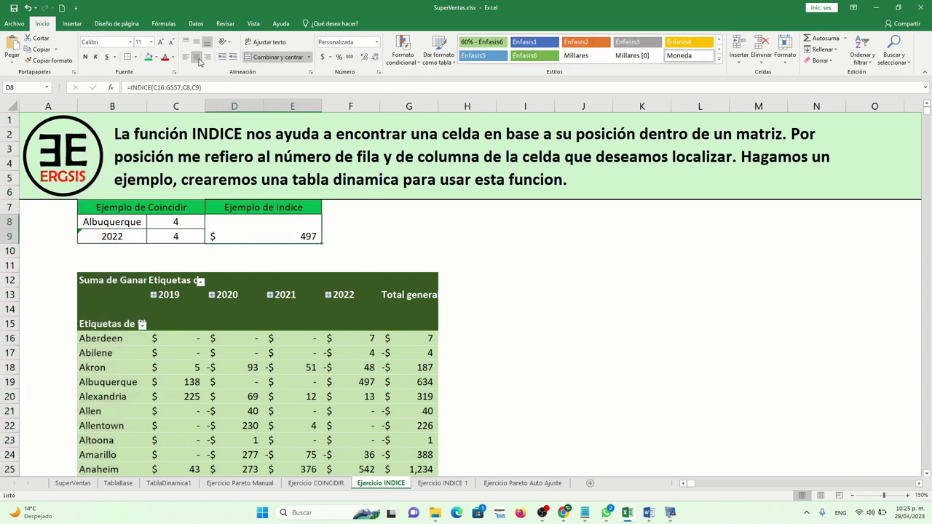
click(197, 41)
click(383, 220)
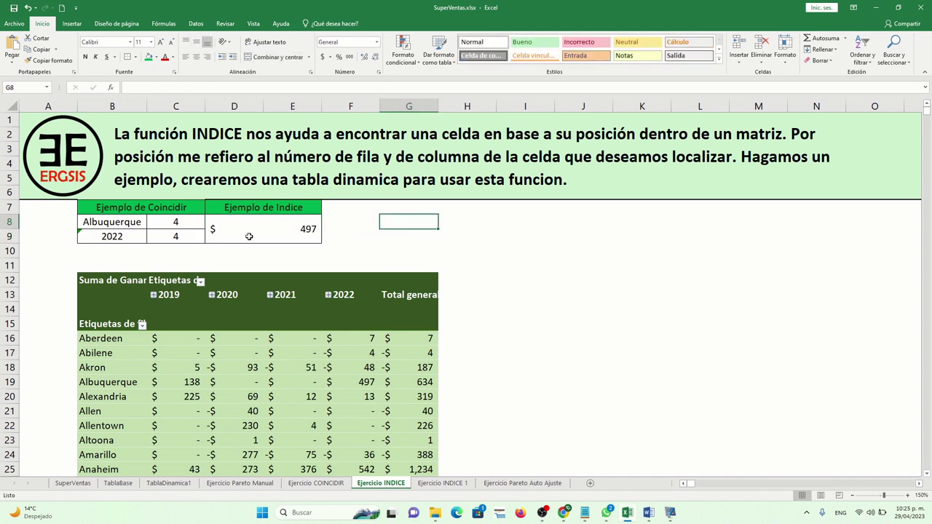
Step: Review how the labels in B8 and B9 feed the COINCIDIR formulas in C8 and C9 and the INDICE formula in D8
click(249, 237)
click(91, 236)
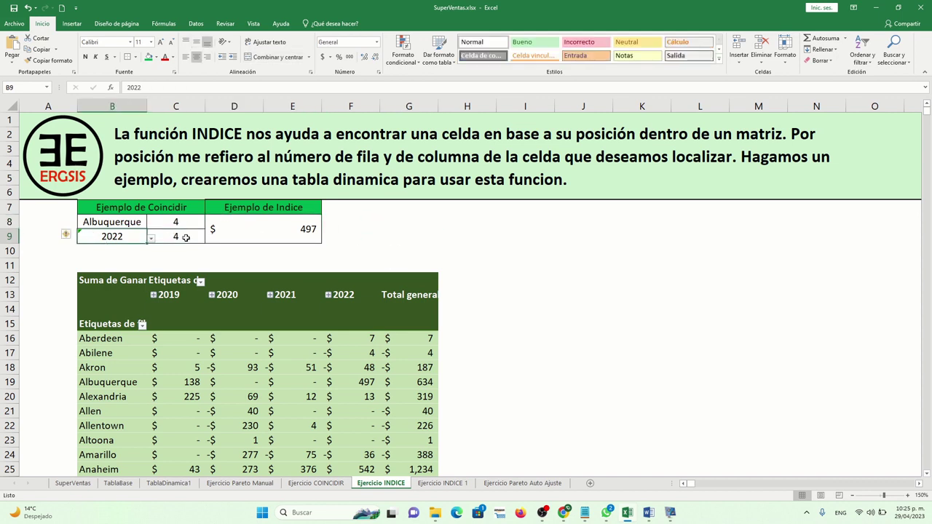
click(355, 233)
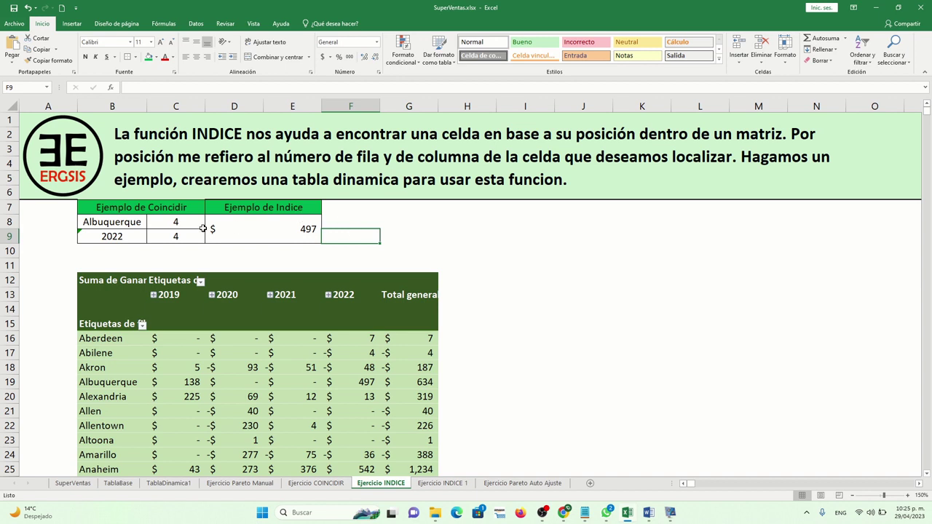
click(252, 227)
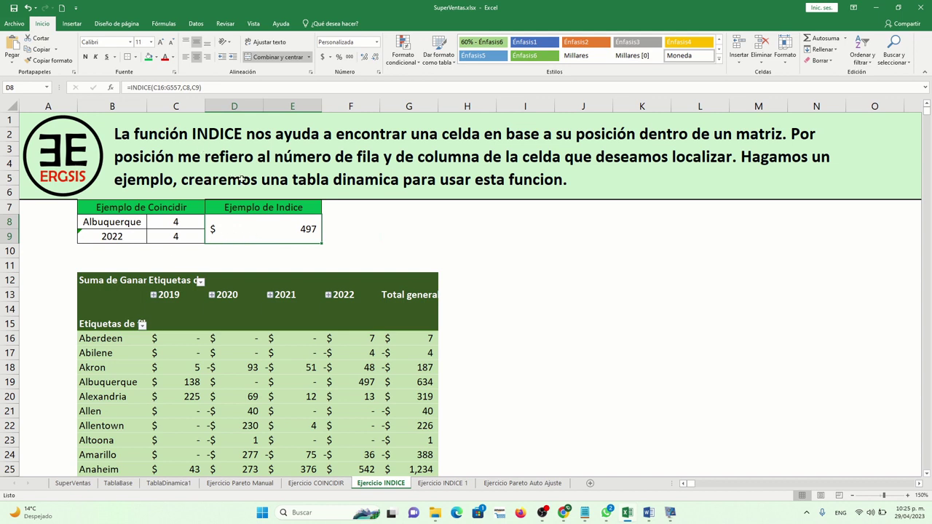
click(122, 223)
click(116, 237)
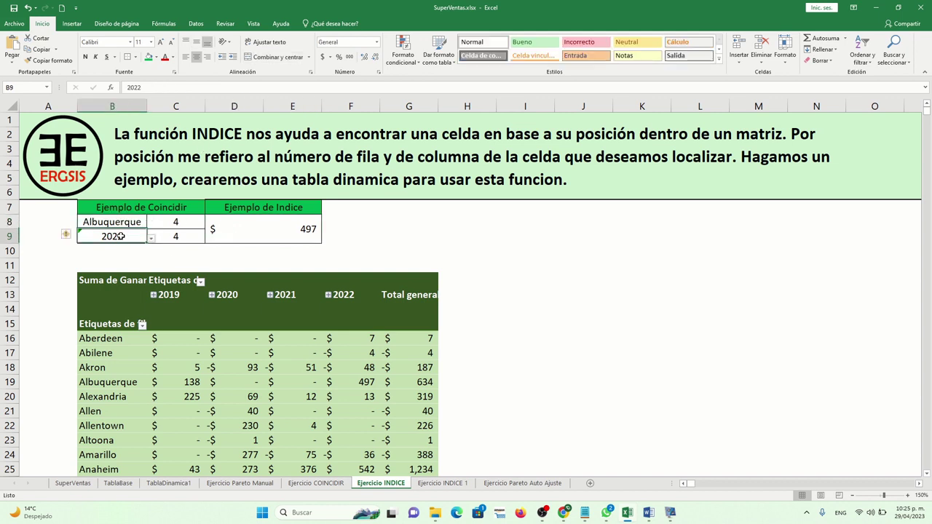
click(163, 225)
click(164, 236)
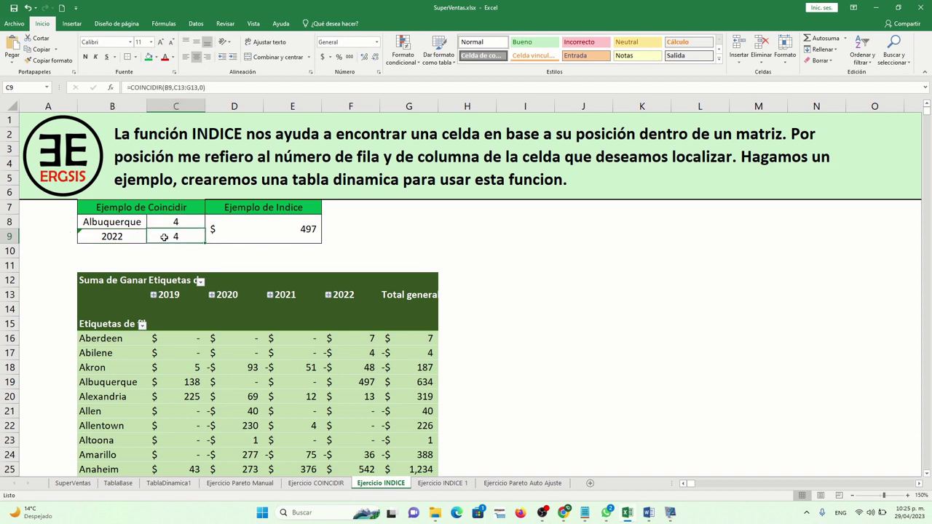
click(115, 225)
click(117, 239)
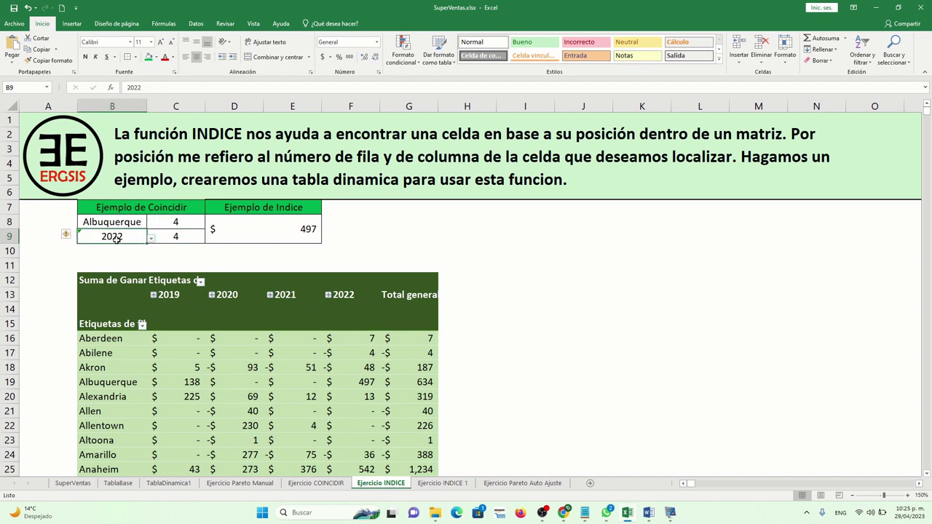
click(130, 221)
click(162, 226)
click(164, 236)
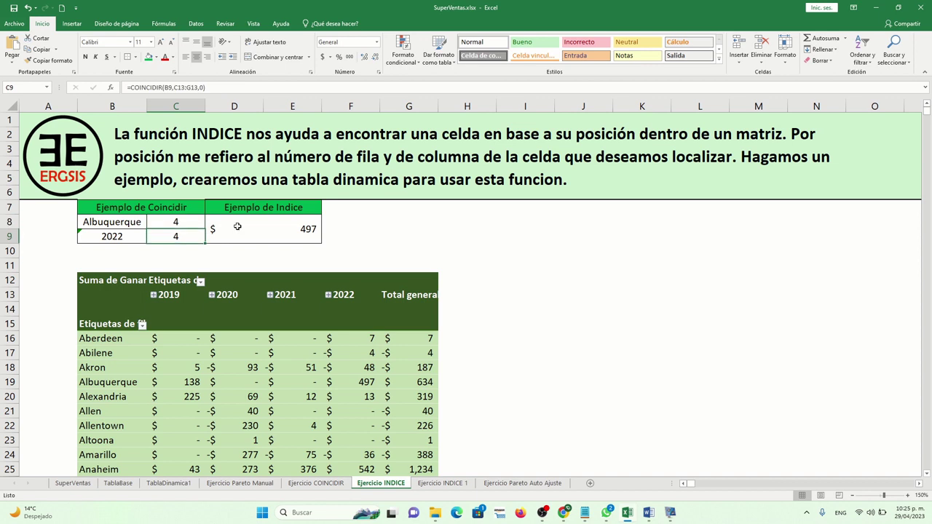
click(236, 227)
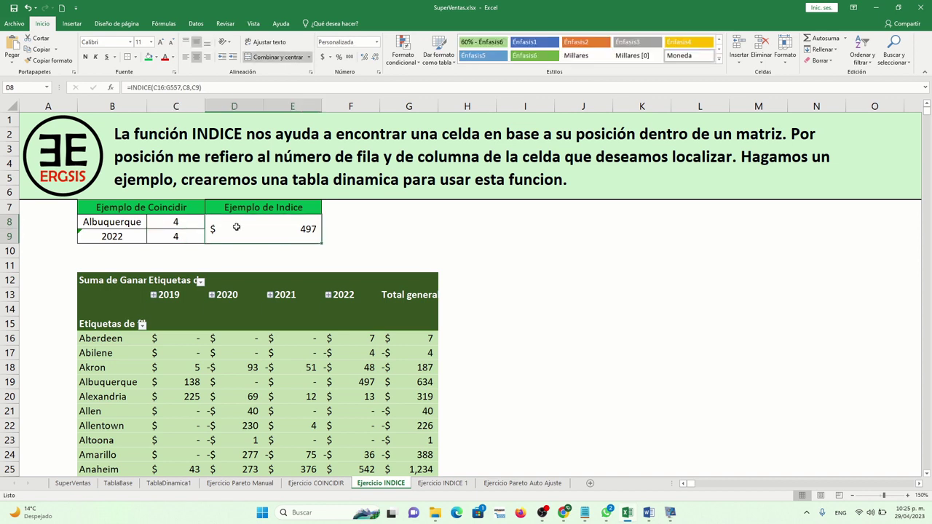
click(405, 208)
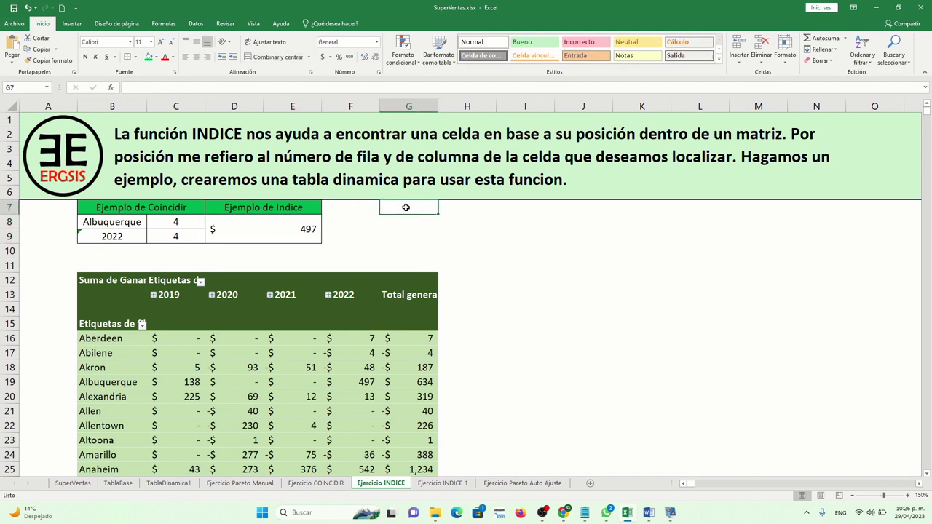
drag(138, 204, 196, 210)
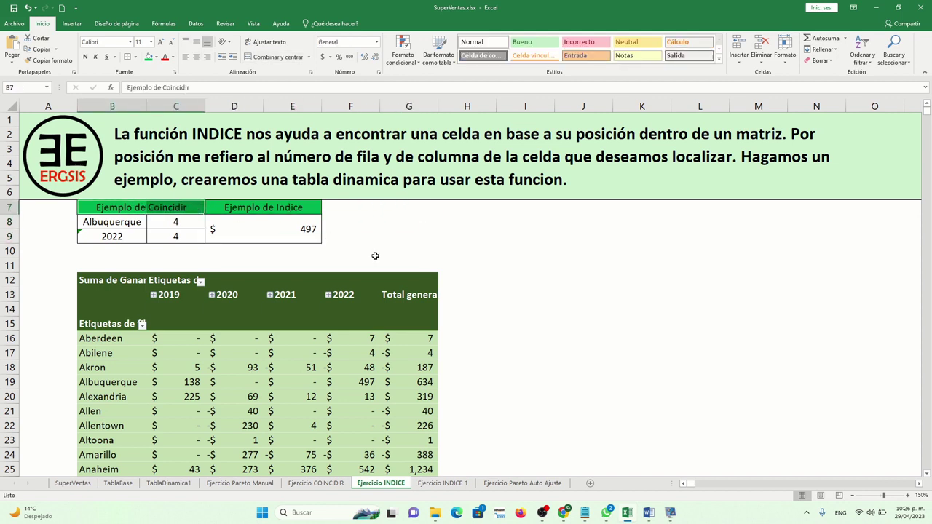
click(160, 223)
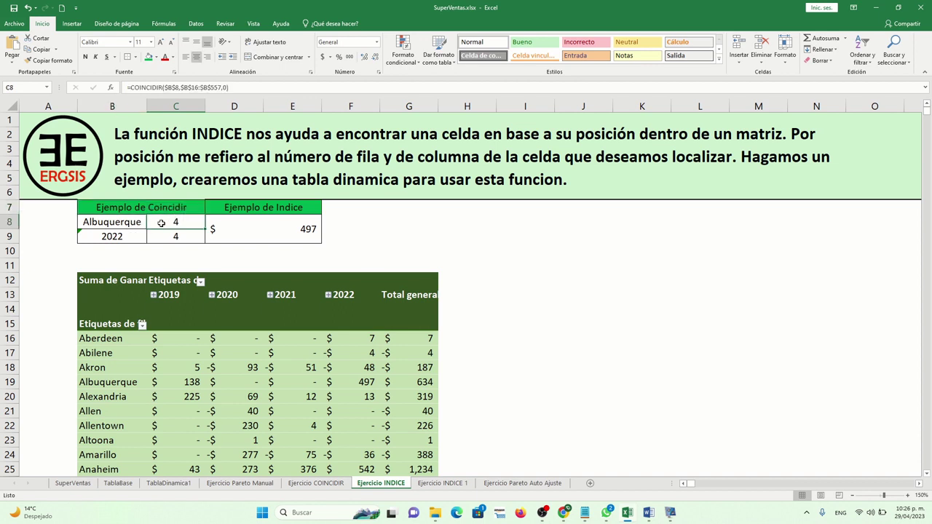
click(126, 210)
Step: Enter the labels "Cuidad" in G7 and "Totales" in G8 for a new example
click(392, 209)
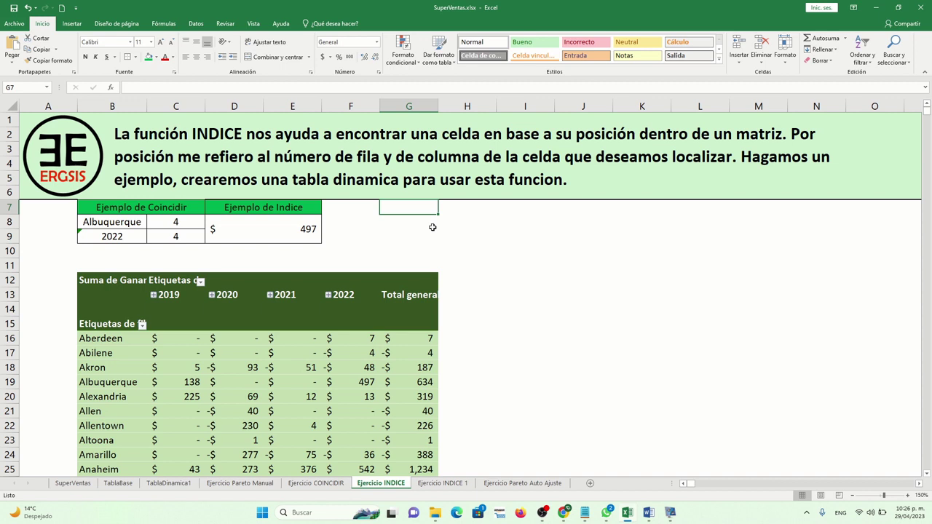
text(Cui)
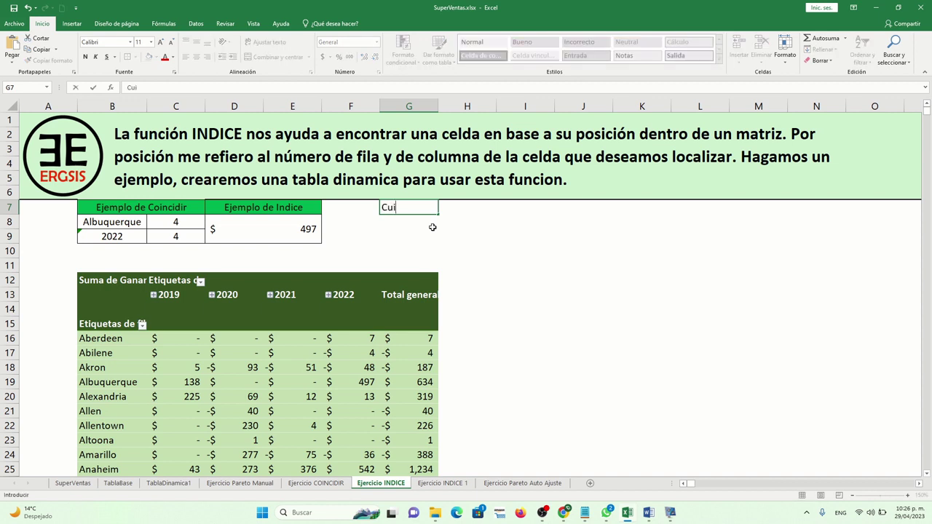
text(dad)
key(Return)
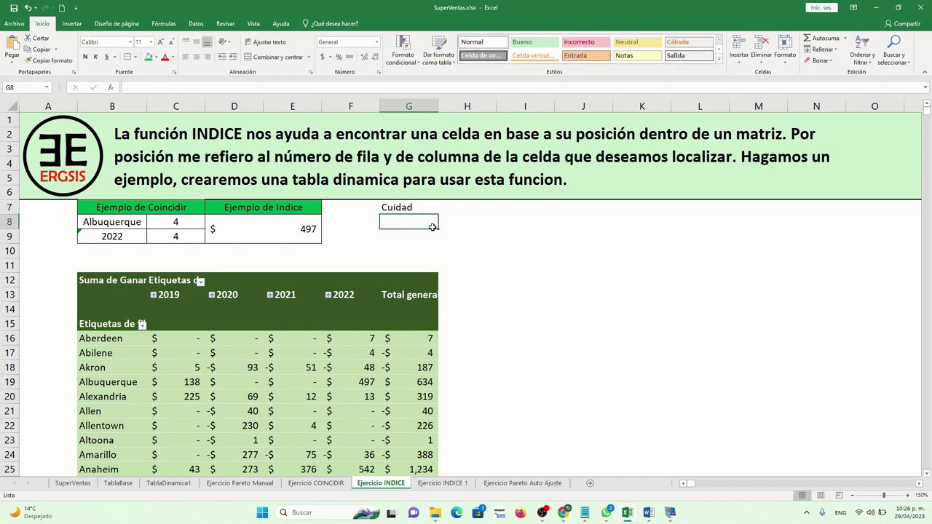
text(A)
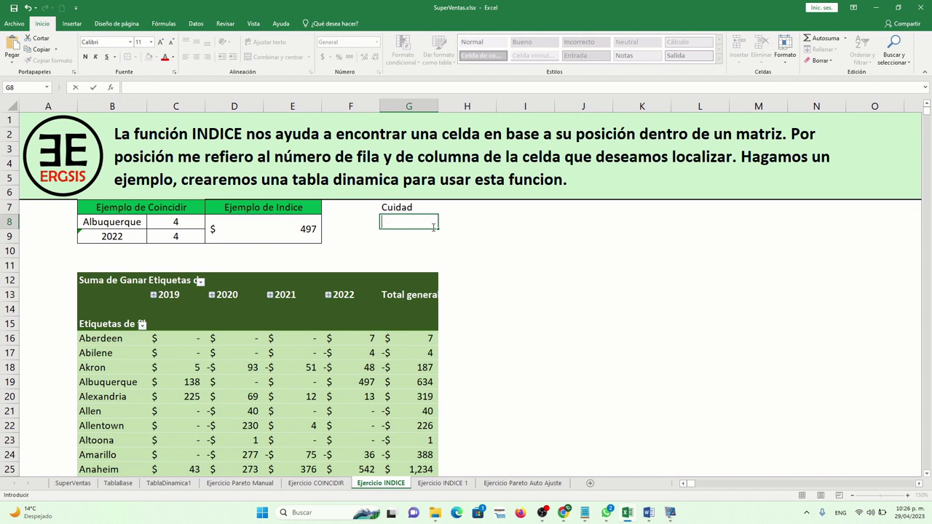
text(otales)
key(Return)
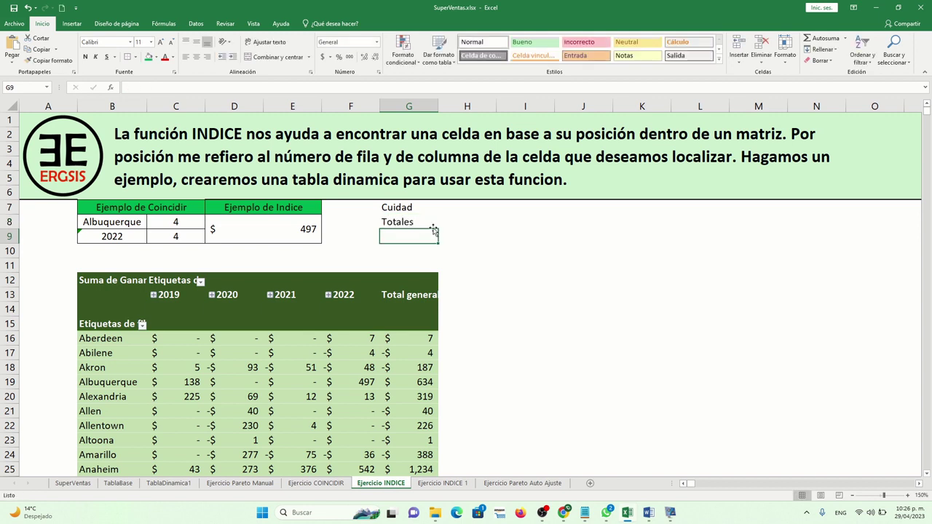
Step: Fill the labels in G7:G8 with green and add cell borders to H7:H8
drag(400, 209, 393, 223)
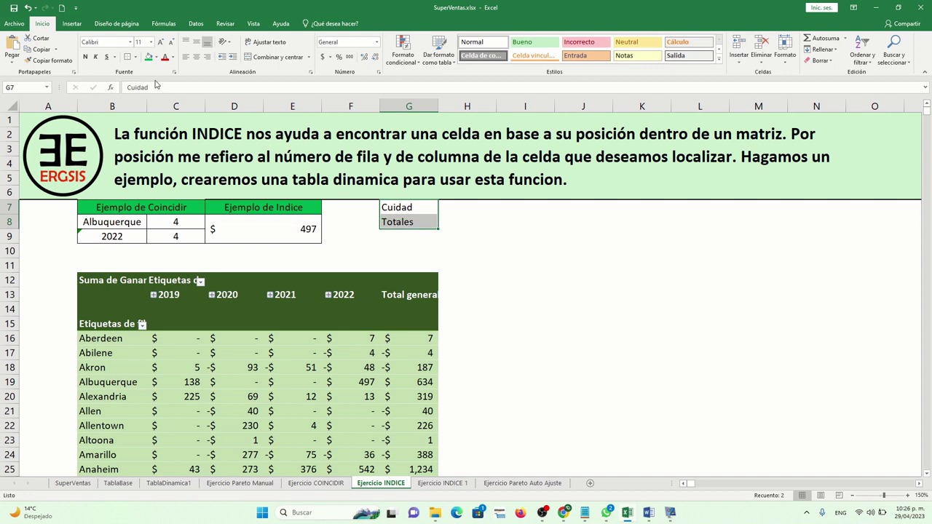
click(149, 57)
drag(457, 209, 459, 223)
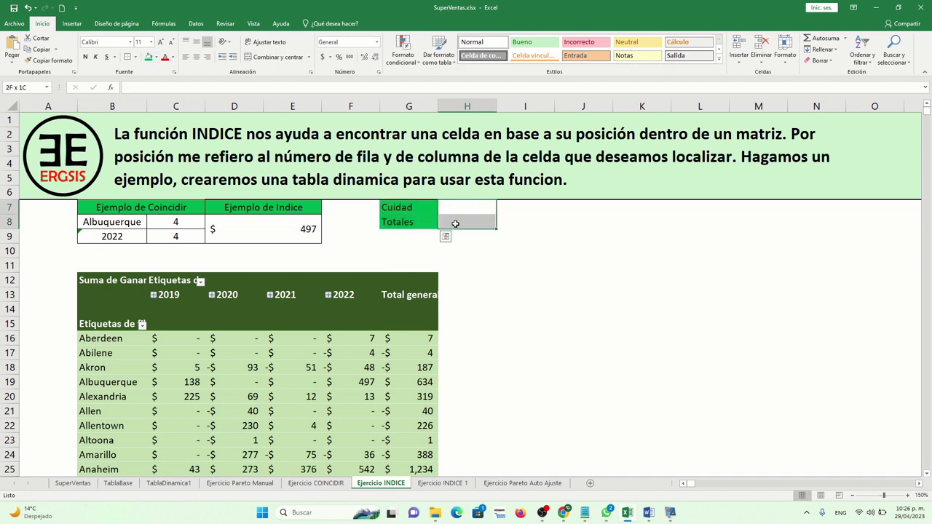
click(135, 57)
click(141, 143)
click(464, 217)
click(399, 240)
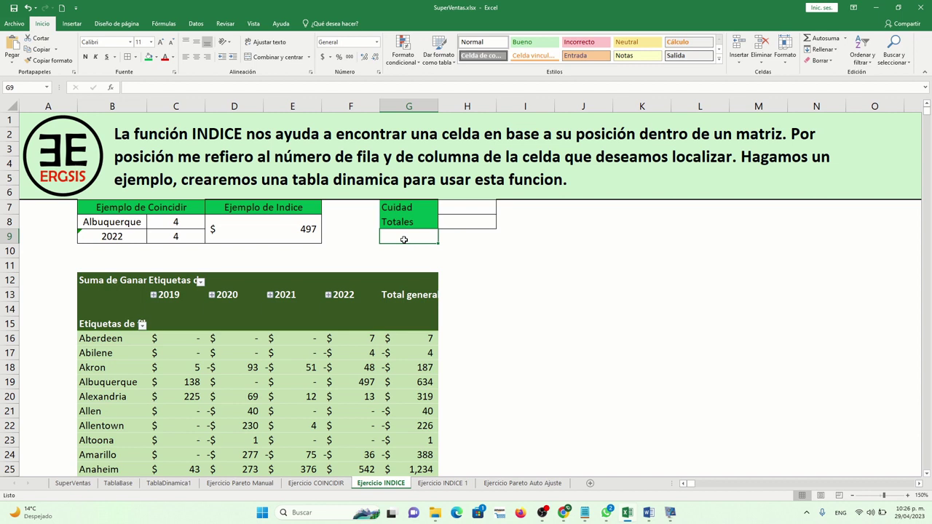
click(415, 223)
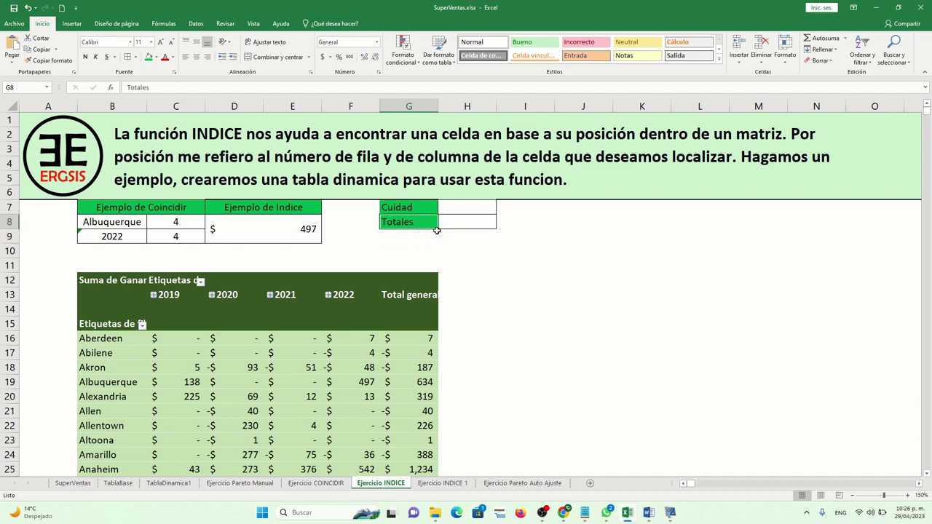
drag(438, 235, 437, 245)
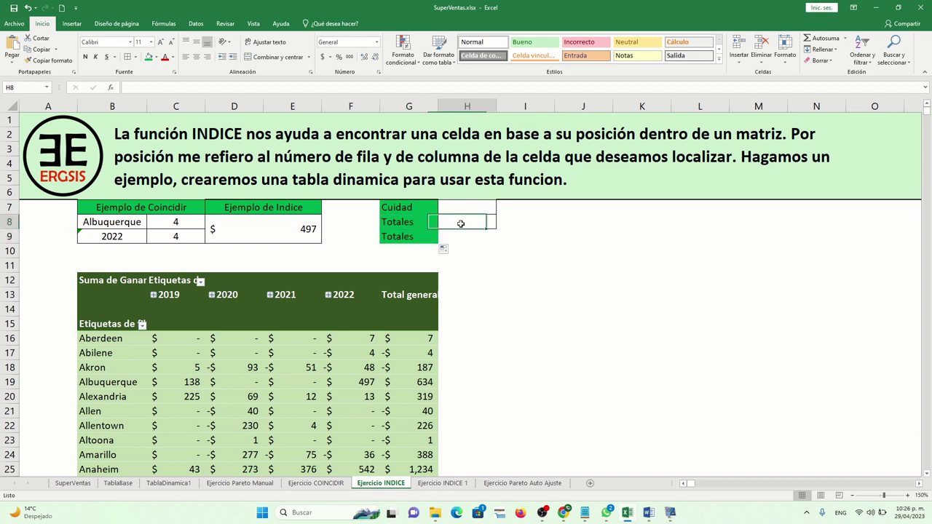
text(A)
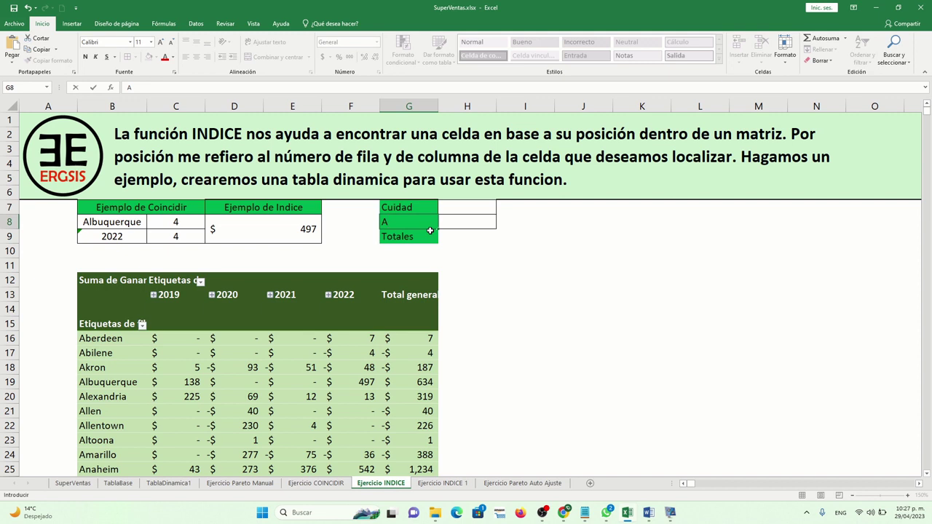
key(Escape)
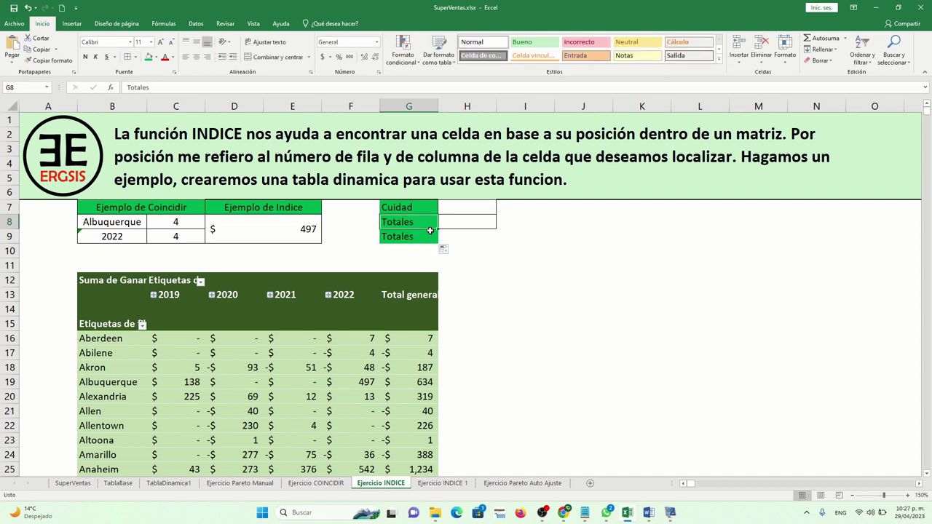
key(ctrl+z)
key(ctrl+z)
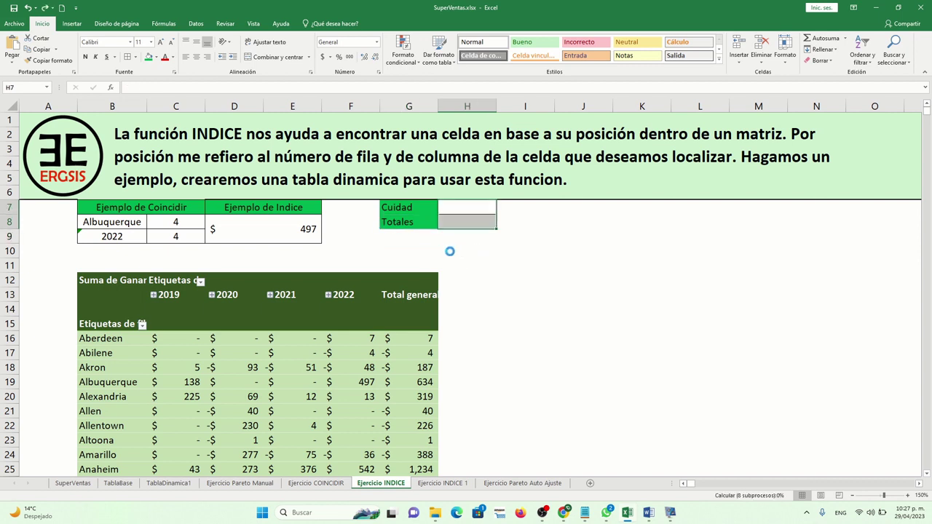
click(416, 236)
click(436, 225)
Step: Add list data validation to H7 using the pivot table's city names in B16:B557 as the source, and open its dropdown
click(460, 210)
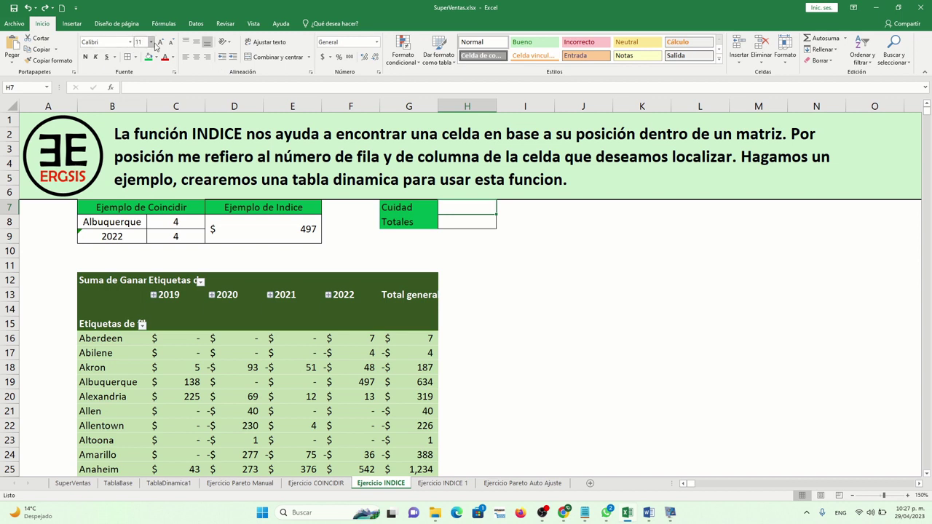
click(196, 24)
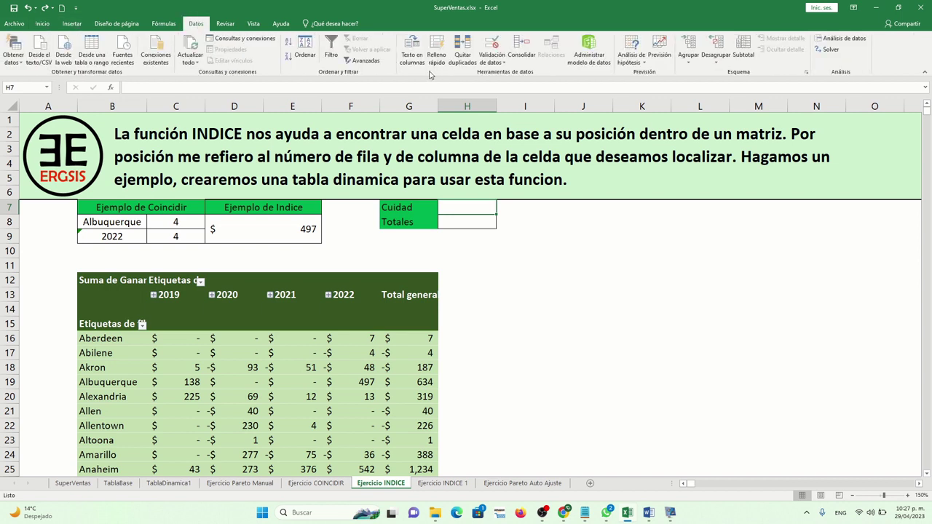
click(494, 63)
click(514, 73)
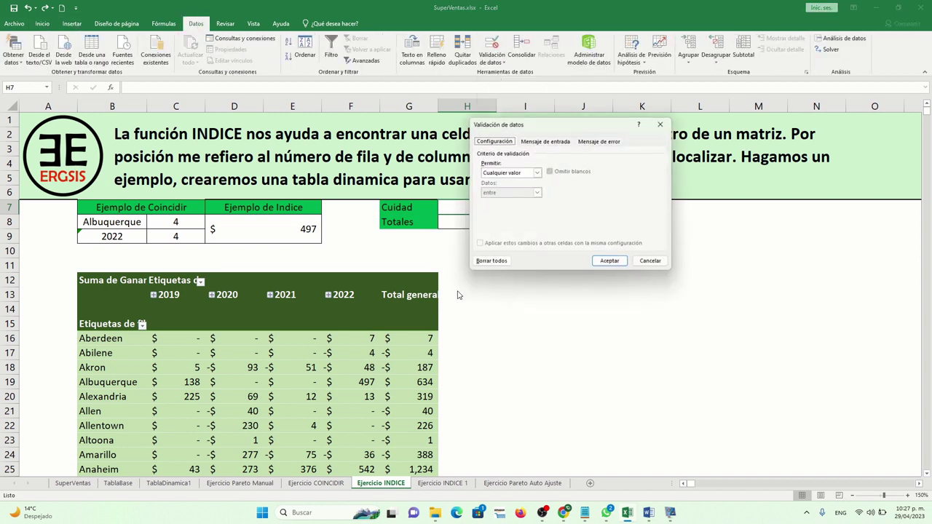
click(537, 172)
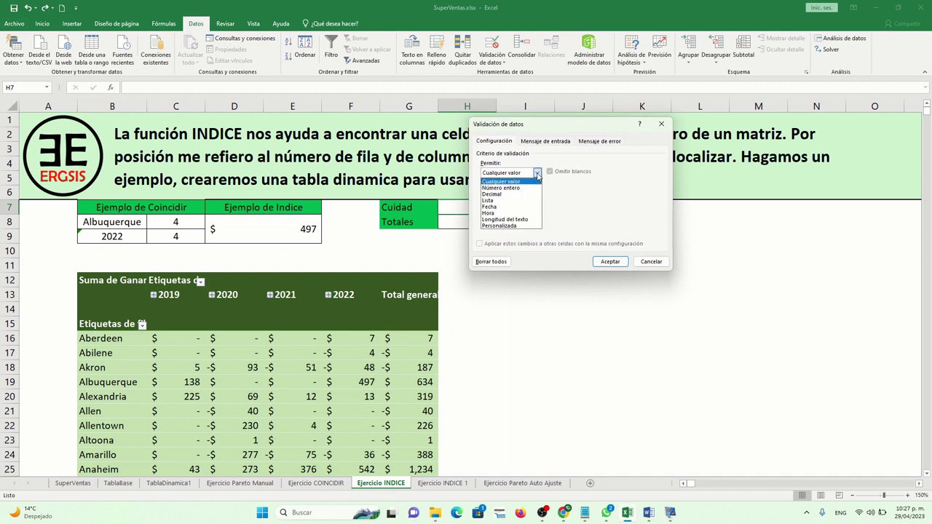
click(510, 197)
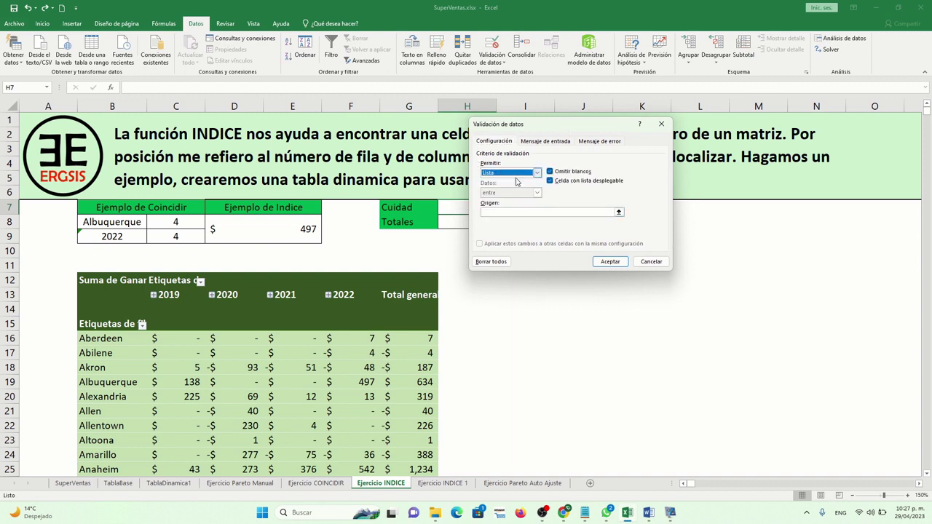
click(533, 212)
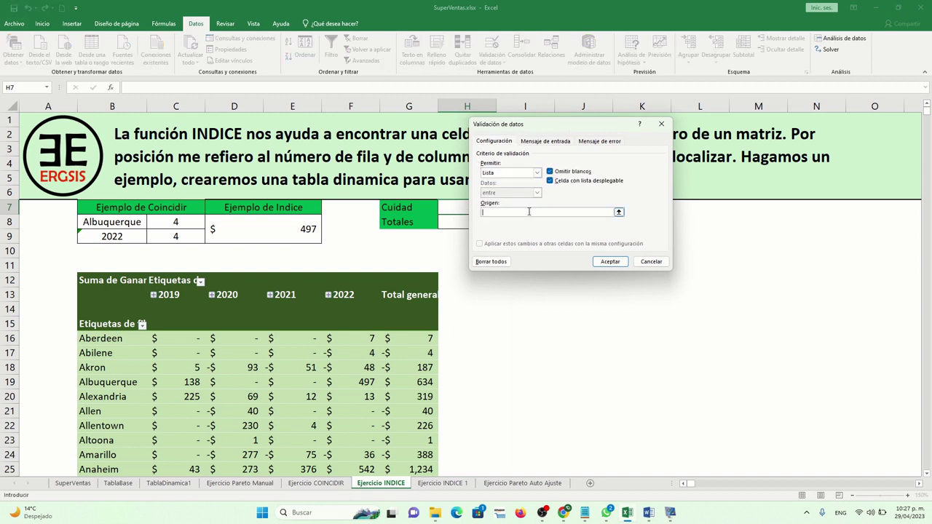
click(125, 339)
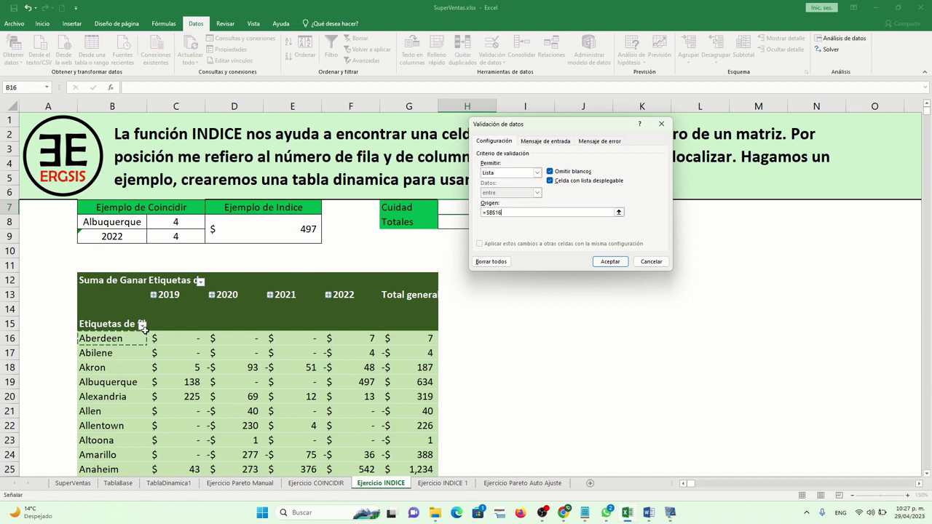
key(ctrl+shift+Down)
key(shift+Up)
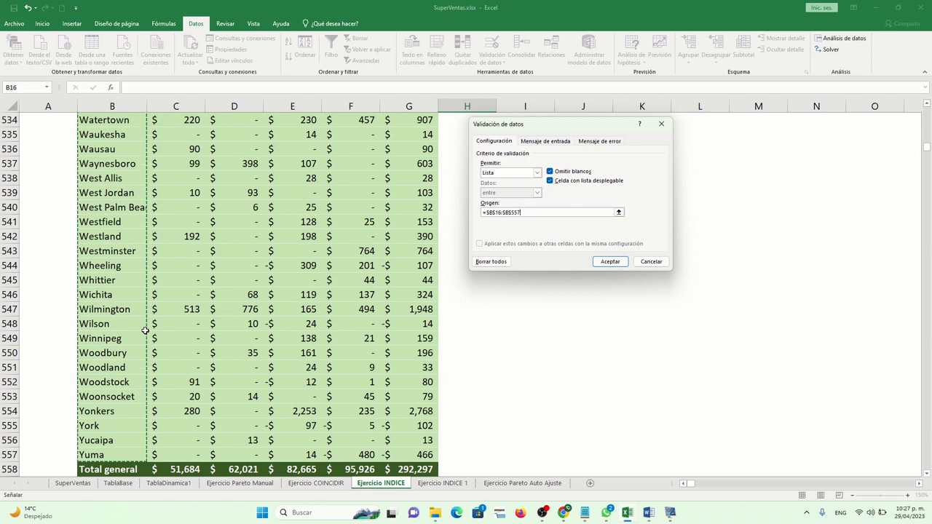
click(595, 261)
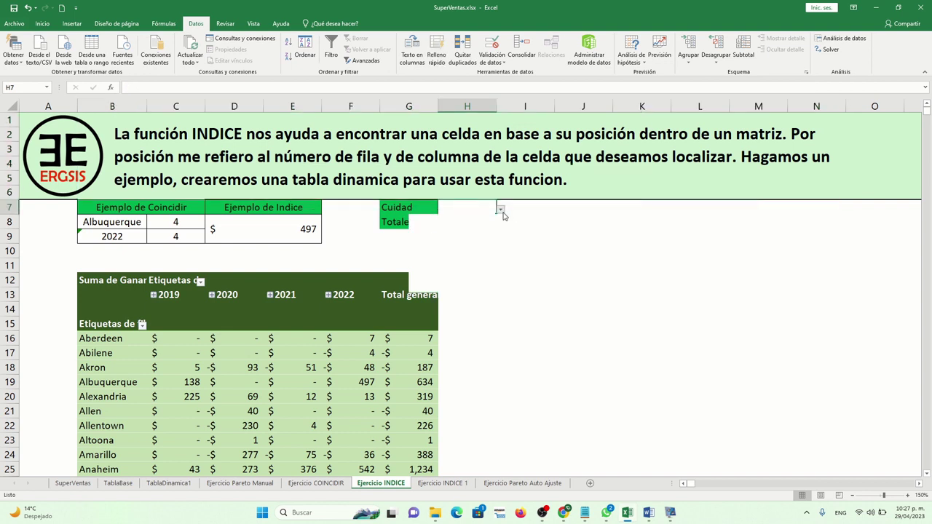
click(500, 209)
Step: Add list data validation to H8 using the year and Total general headers in C13:G13, and check its dropdown
click(455, 222)
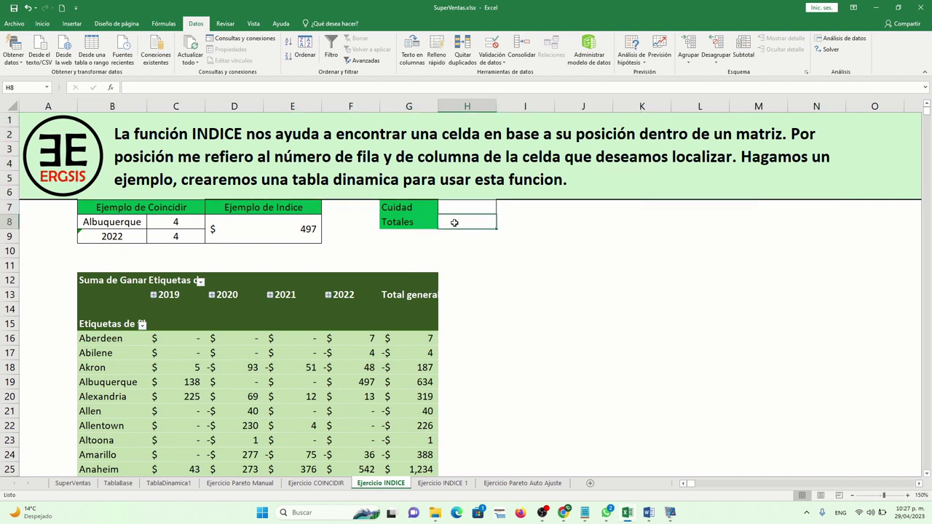
text(=)
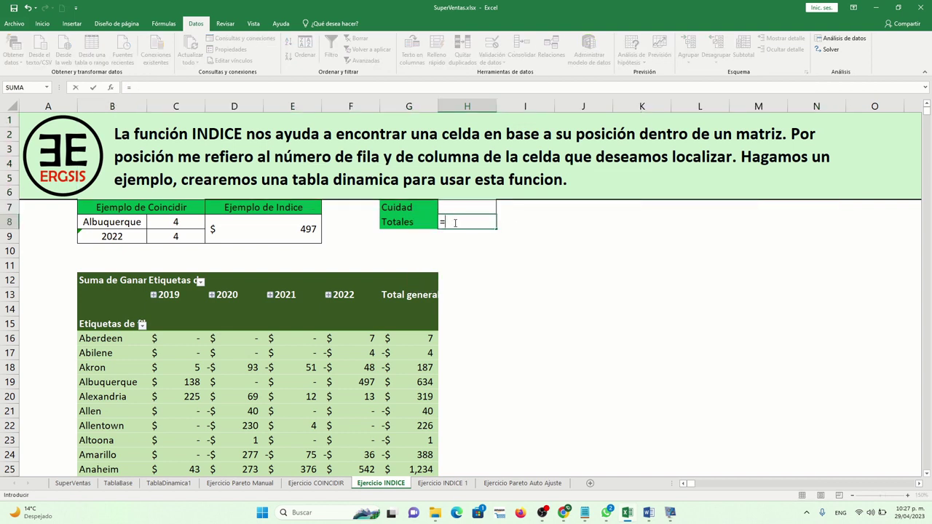
key(Escape)
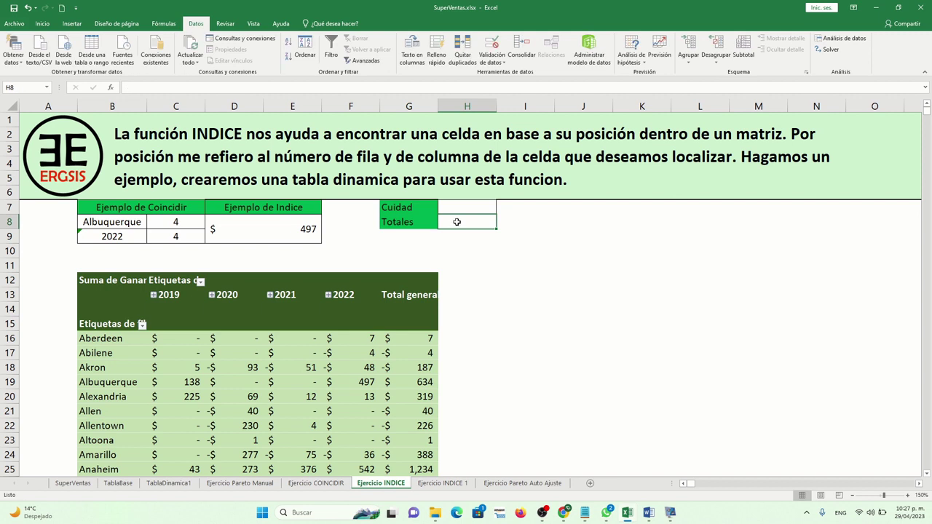
click(492, 62)
click(513, 78)
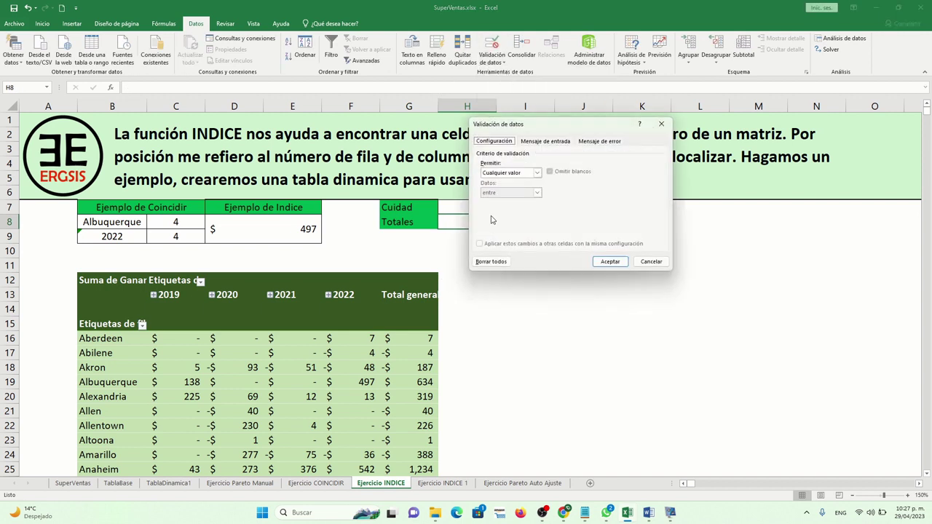
click(537, 173)
click(501, 200)
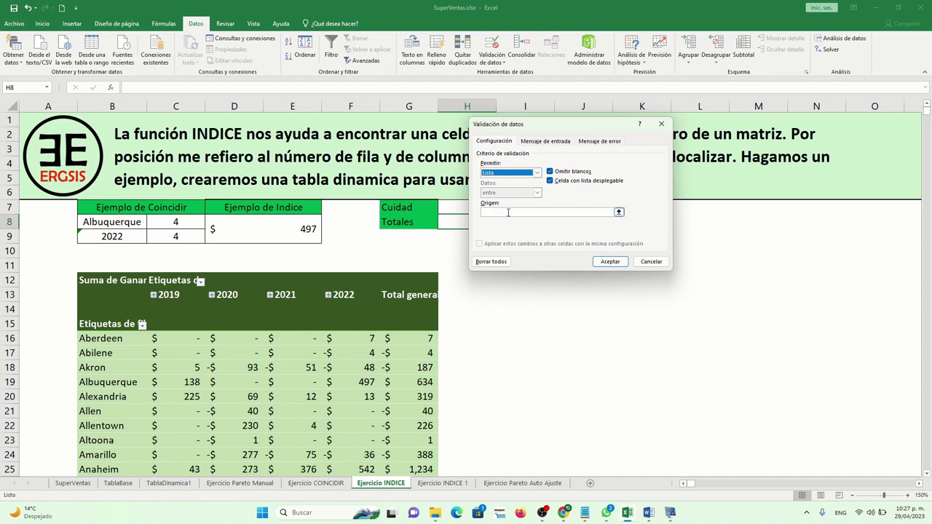
click(501, 212)
drag(166, 295, 393, 295)
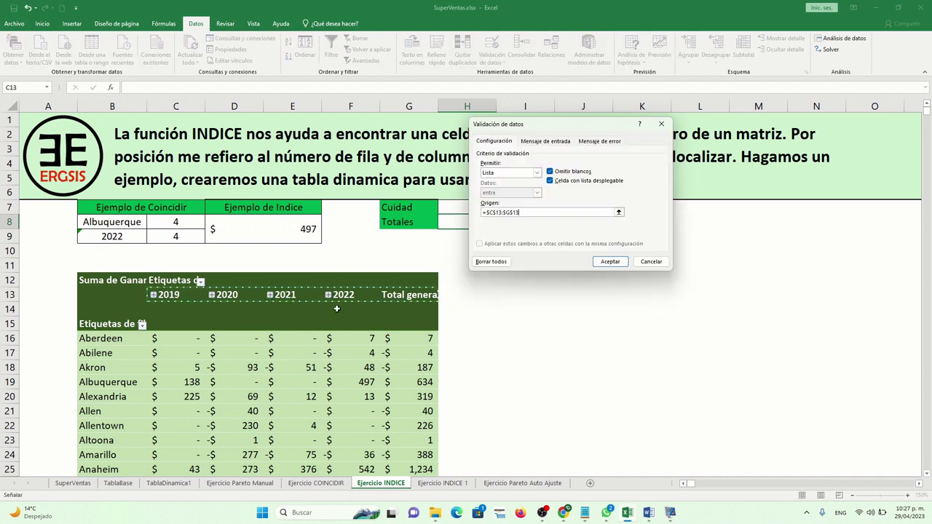
click(609, 261)
click(502, 224)
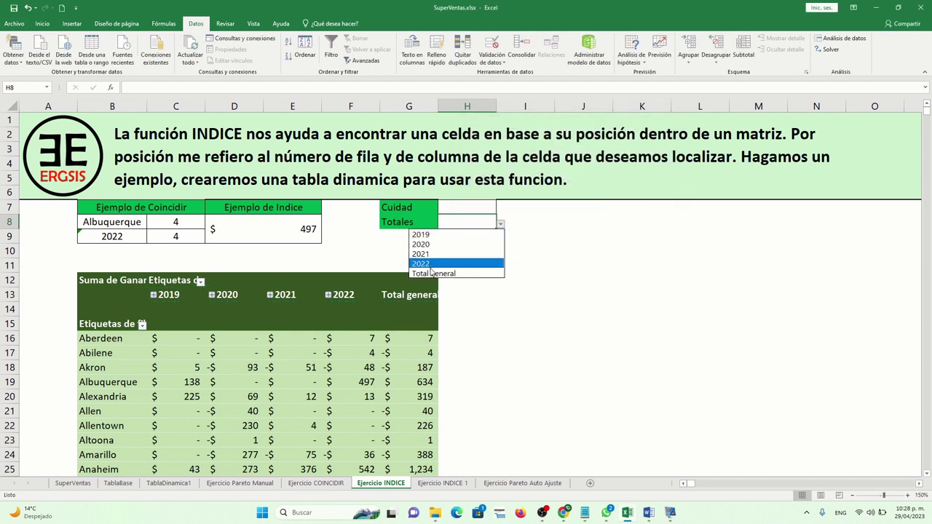
key(Escape)
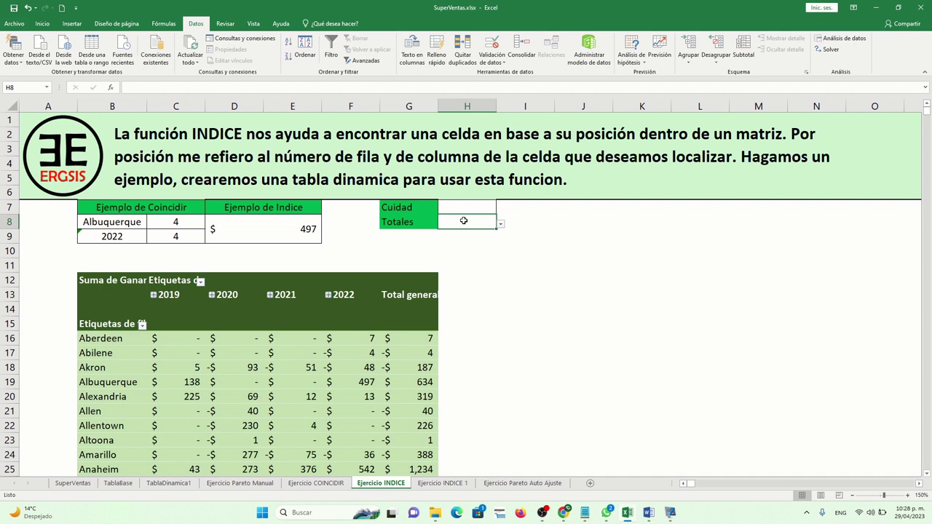
Step: Add cell borders to G9:H9, the row below the Totales label
click(413, 236)
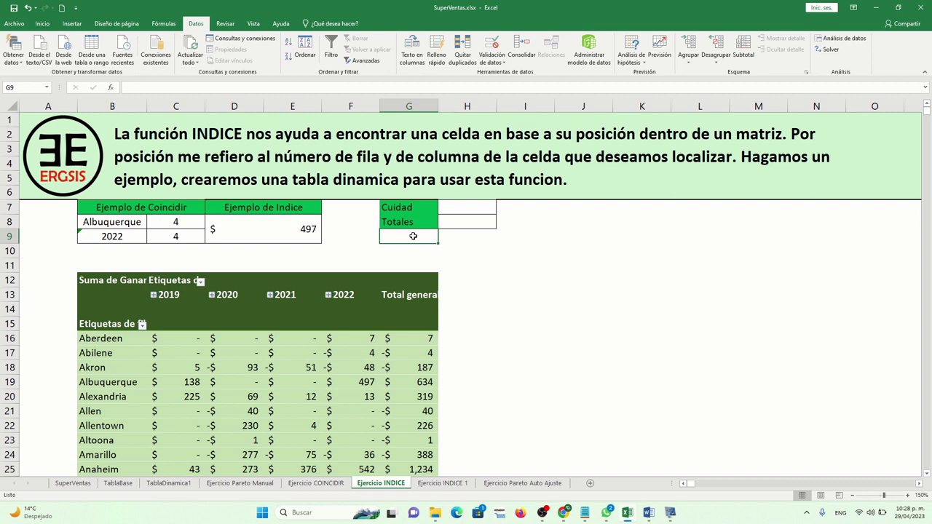
drag(413, 236, 463, 239)
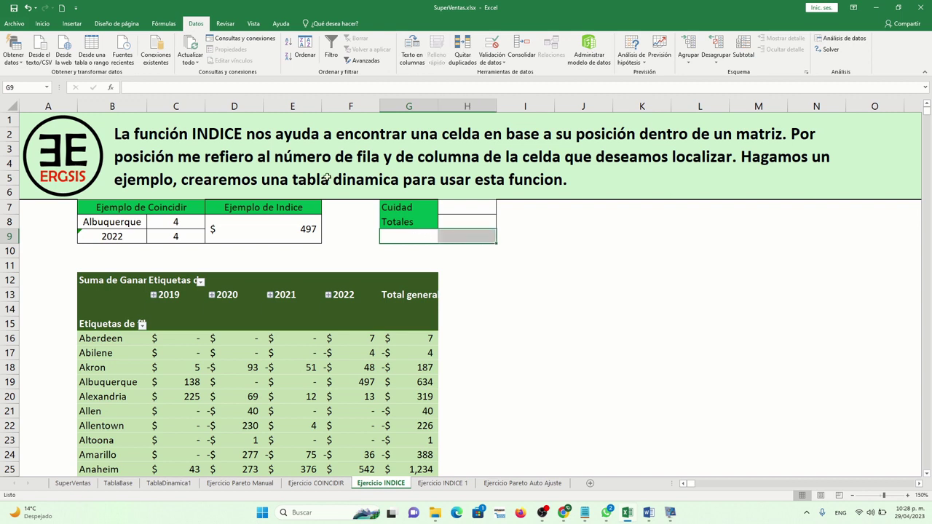
click(43, 24)
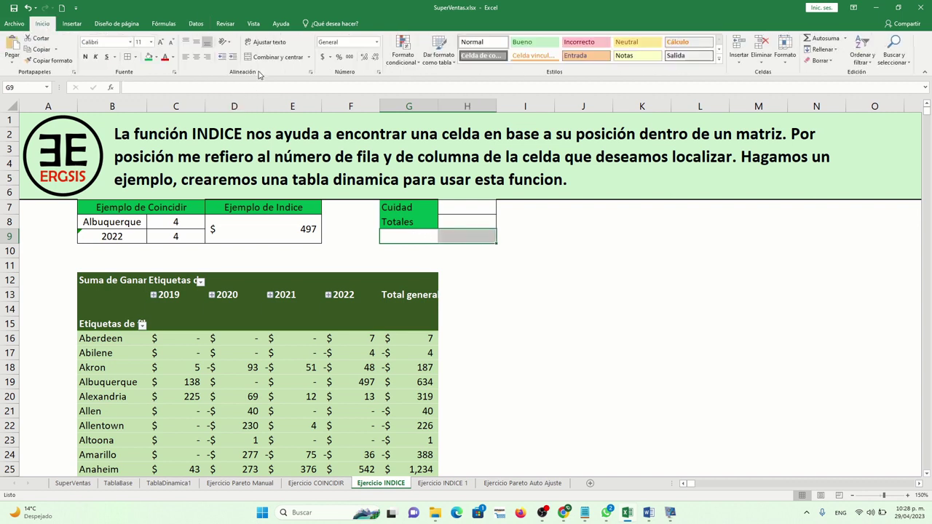
click(136, 57)
click(147, 150)
Step: Start an INDICE function in G9 using the matriz, núm_fila, núm_columna argument form
click(424, 236)
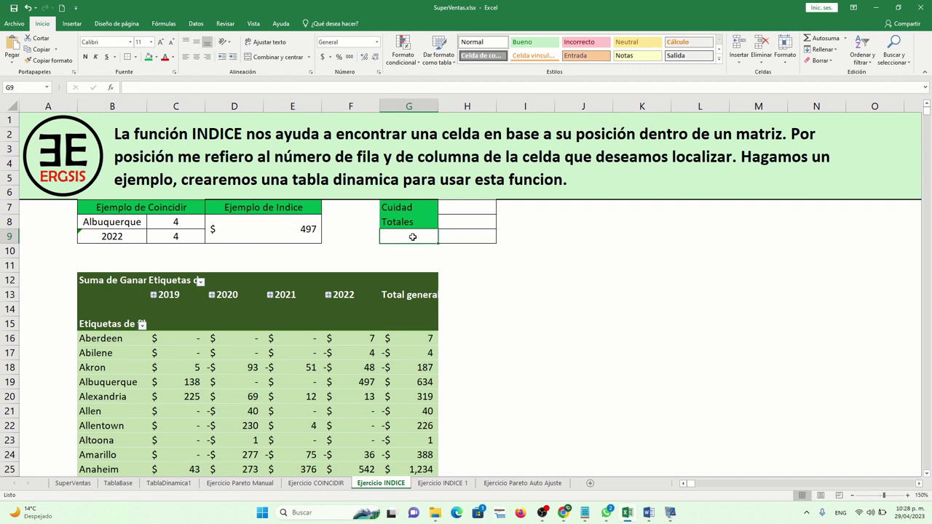
text(=)
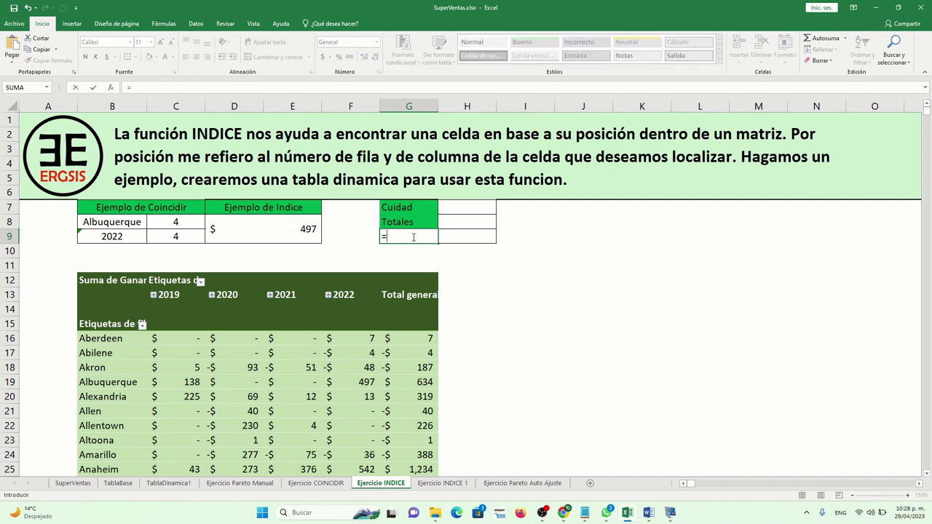
text(in)
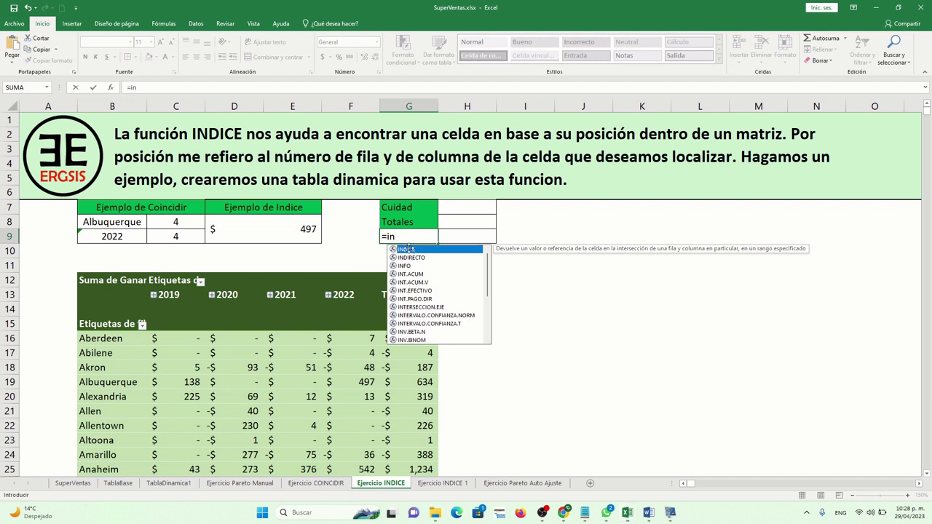
double_click(408, 249)
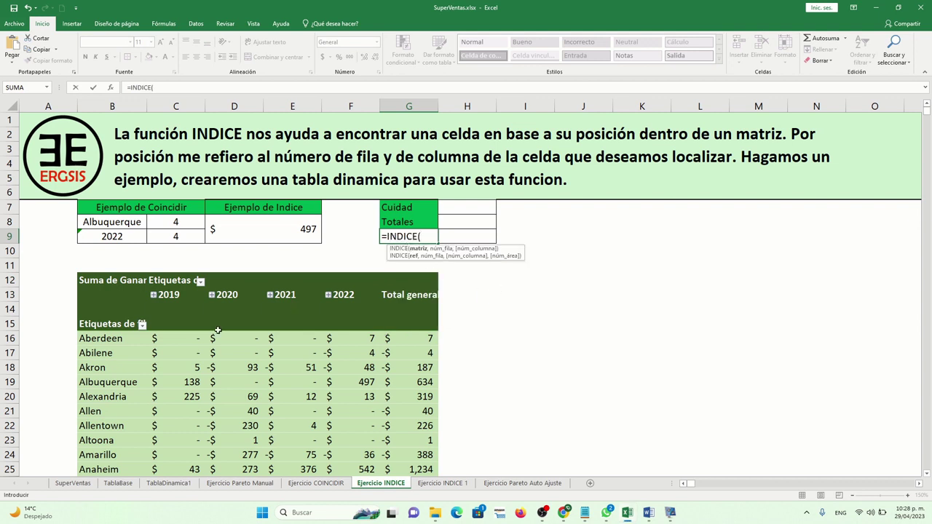
click(113, 90)
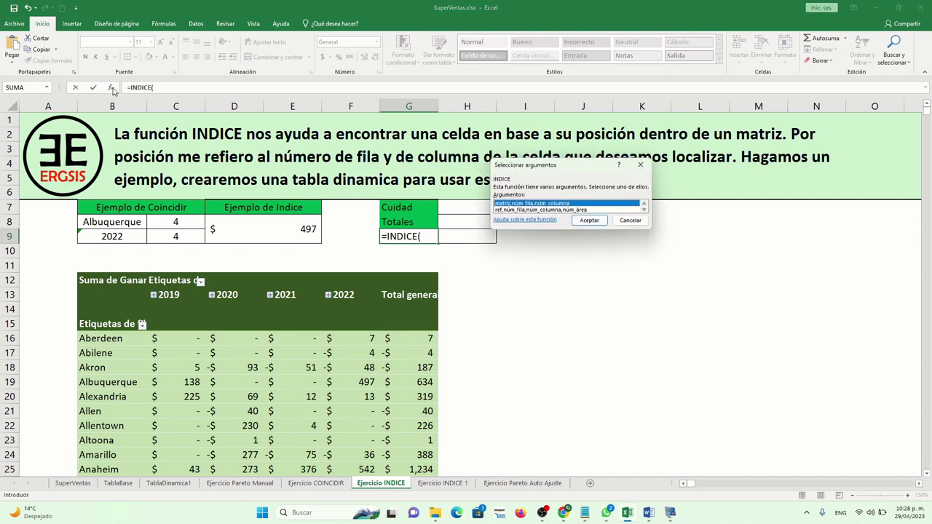
click(587, 222)
drag(524, 128, 553, 245)
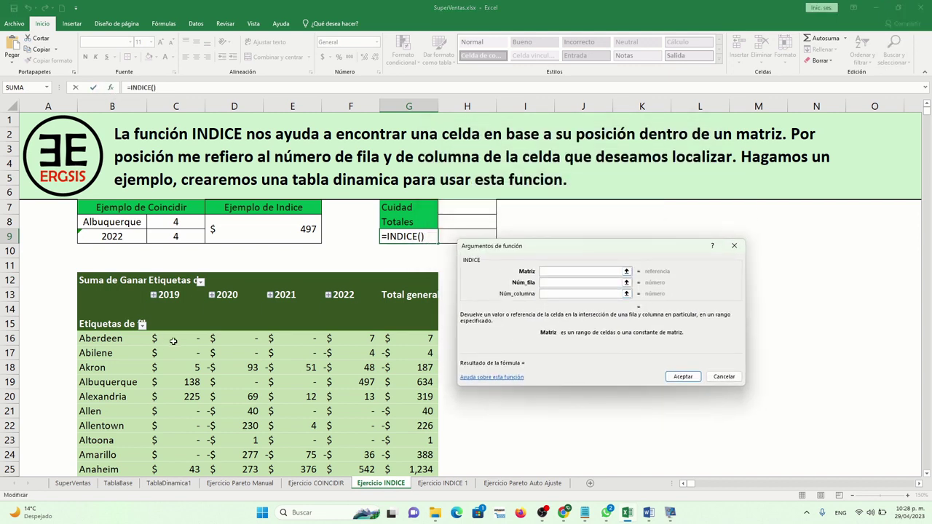
Step: Set INDICE's Matriz argument to the pivot table values C16:G557, leaving out the Total general row
drag(167, 339, 402, 338)
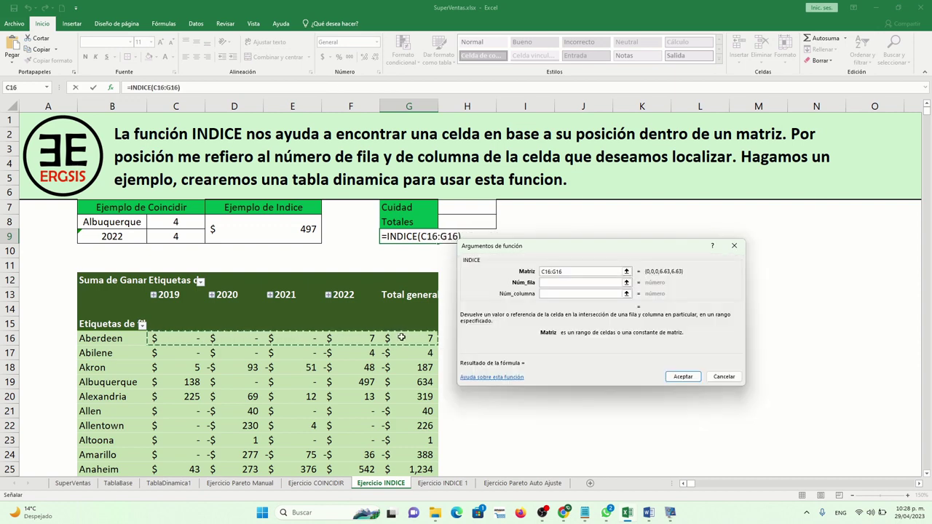
key(ctrl+shift+Down)
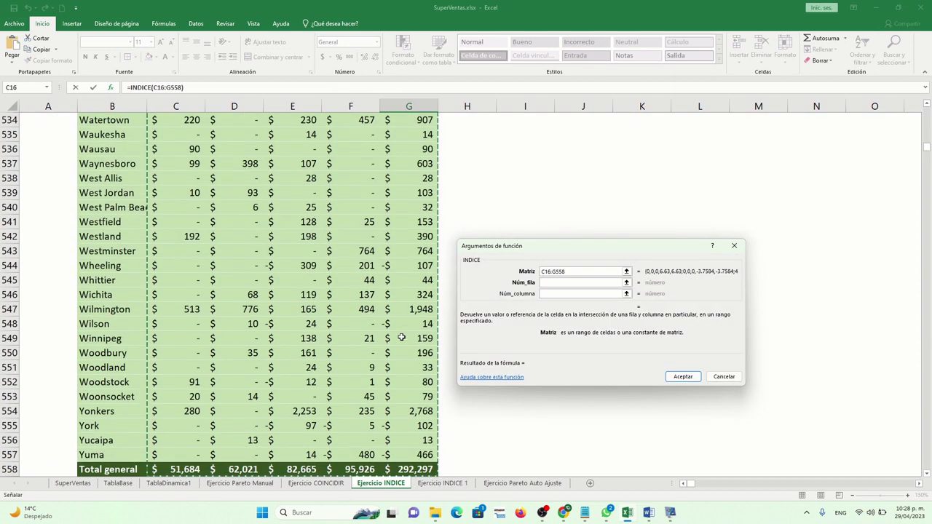
key(ctrl+shift+Up)
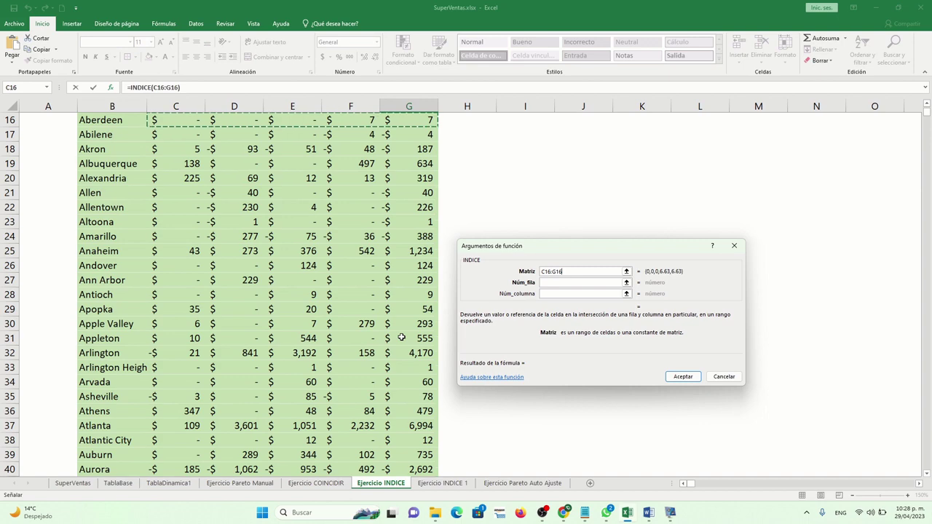
key(Up)
key(Down)
key(ctrl+shift+Right)
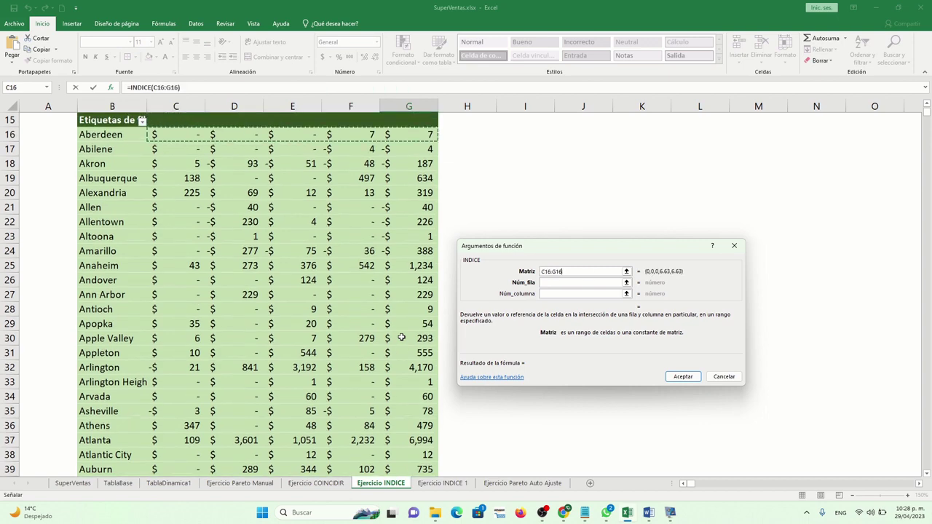
key(ctrl+shift+Down)
key(shift+Up)
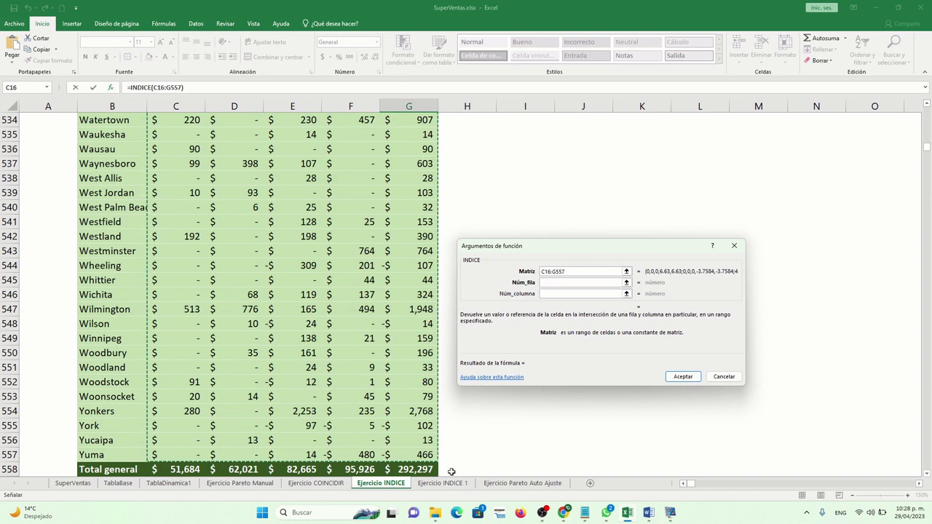
Step: Enter coincidir() as INDICE's Núm_fila argument and open the nested COINCIDIR function's arguments
click(564, 284)
drag(928, 150, 926, 108)
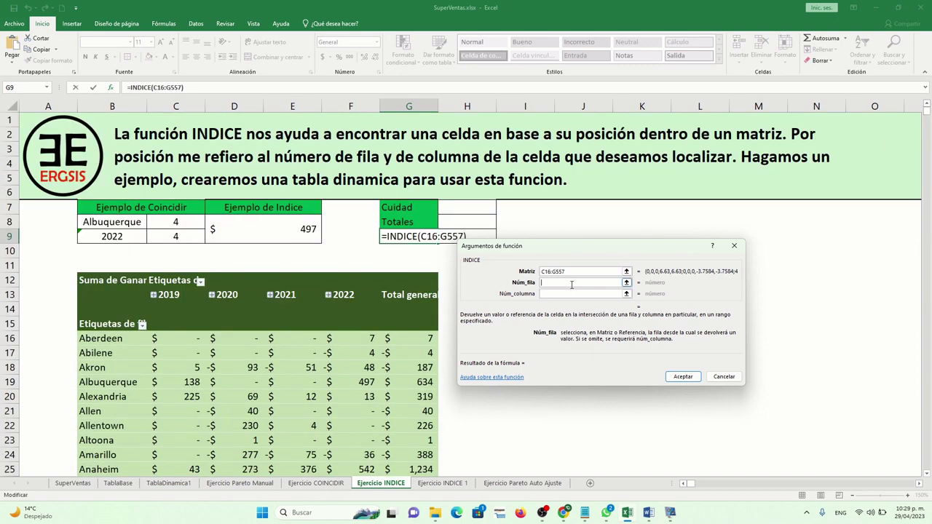
text(coin)
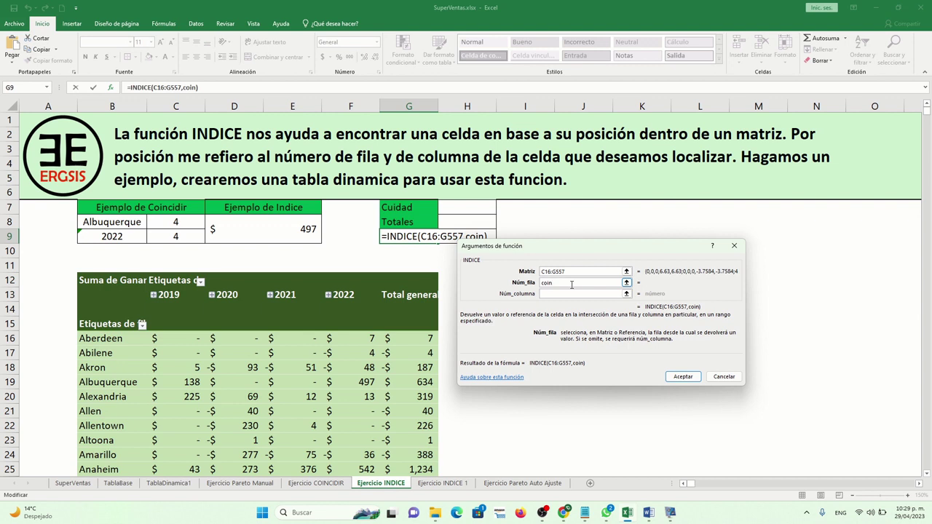
text(cidir)
click(541, 284)
text(=)
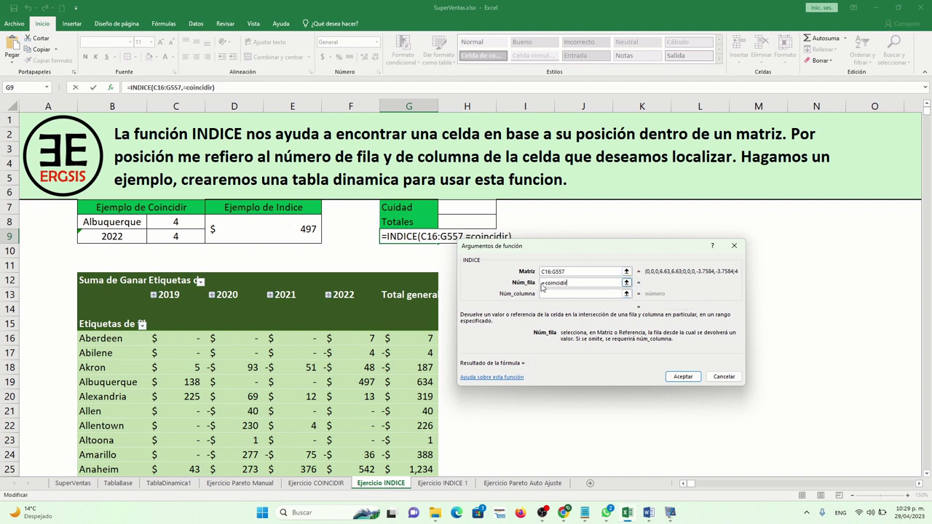
key(BackSpace)
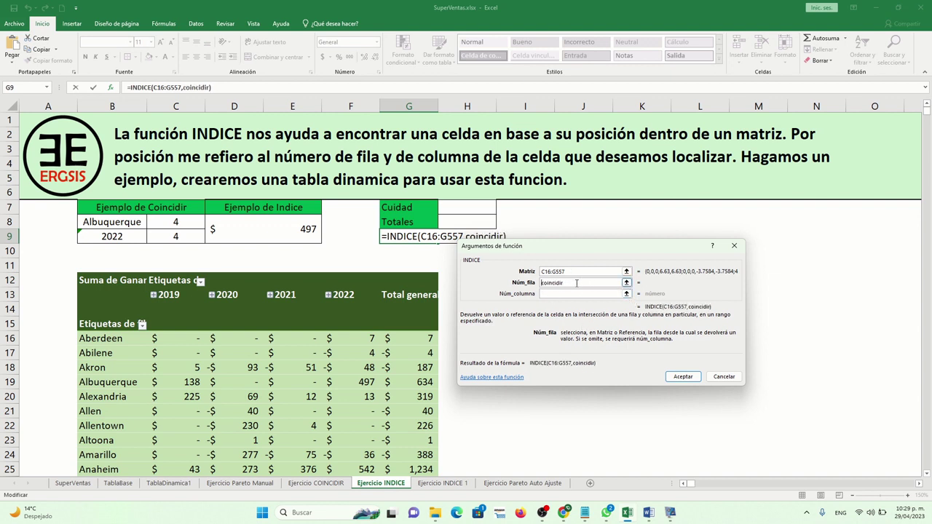
click(576, 283)
text(()
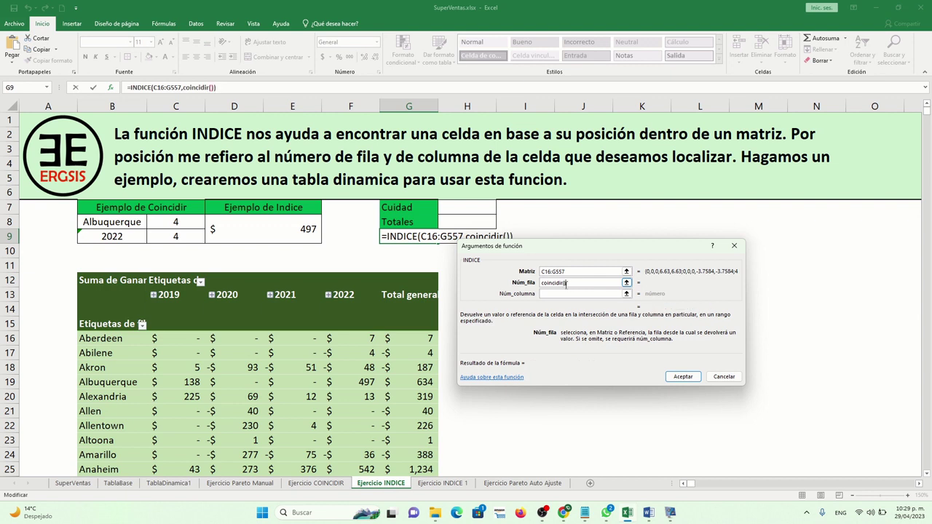
click(198, 88)
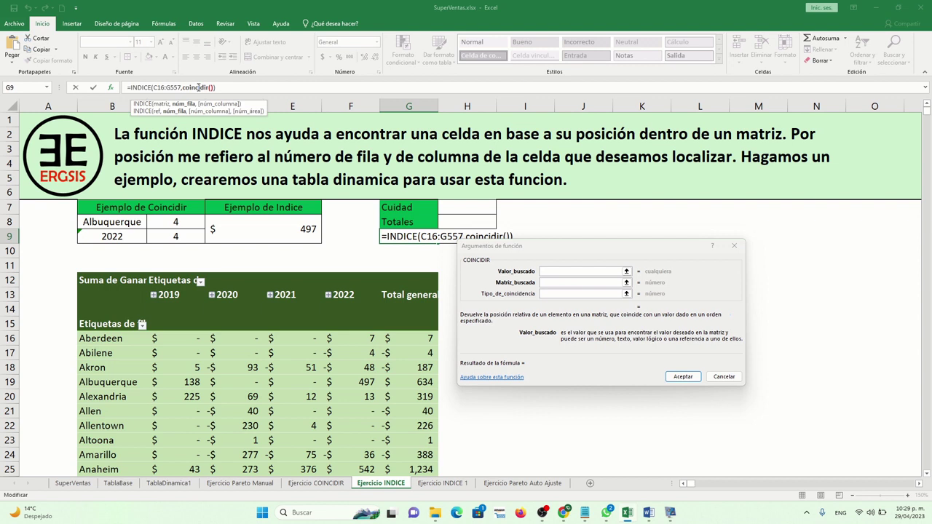
Step: Try to set the city cell H7 as the lookup value of the nested COINCIDIR function
click(618, 271)
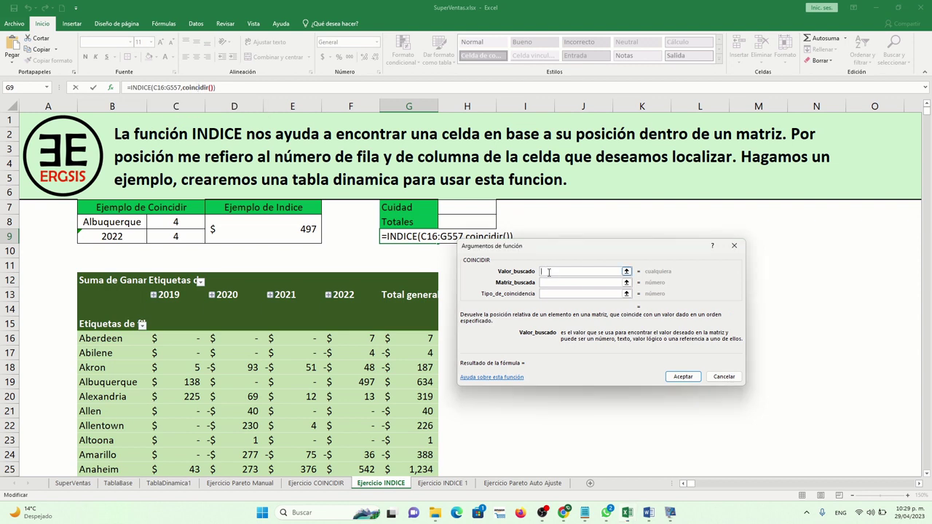
drag(542, 246, 593, 216)
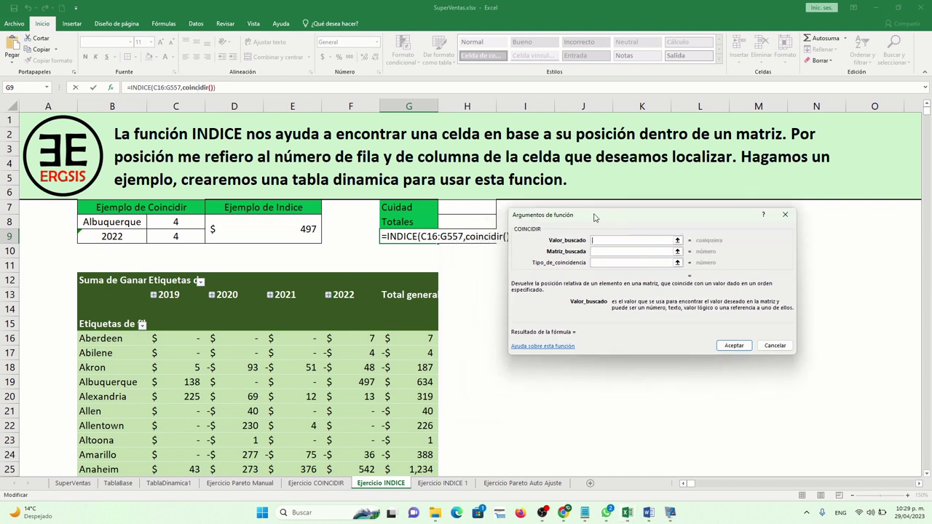
click(198, 88)
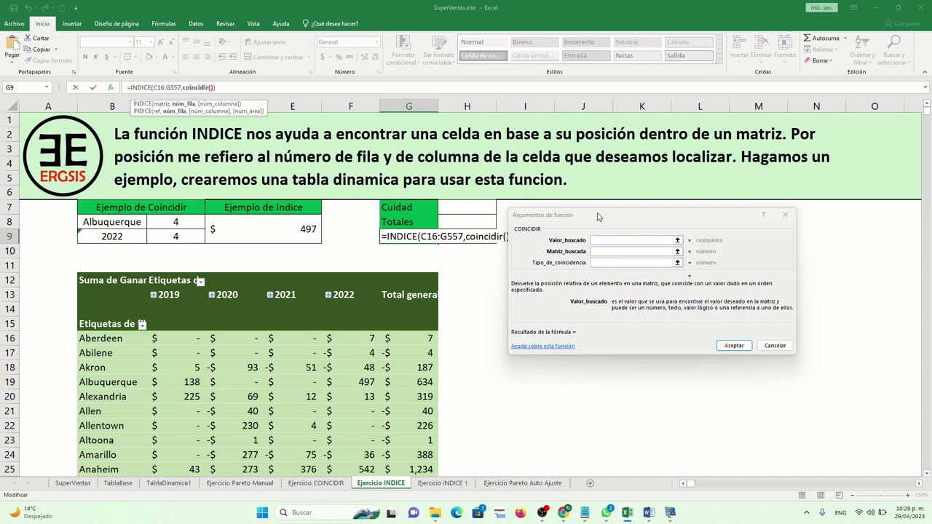
drag(598, 217, 603, 209)
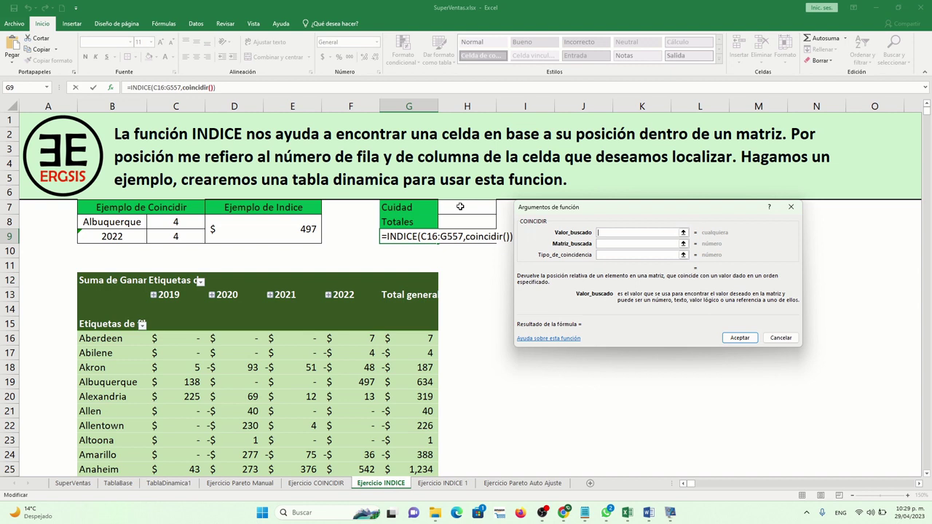
click(460, 207)
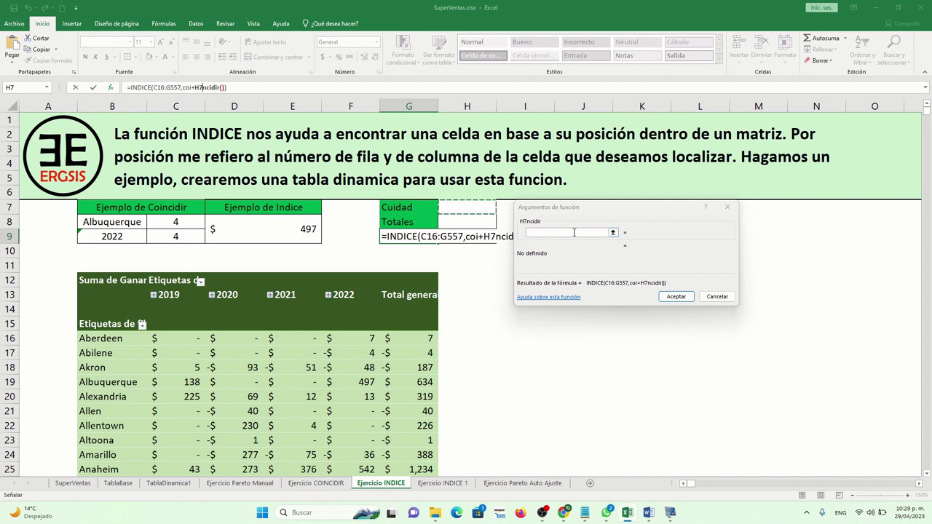
click(734, 302)
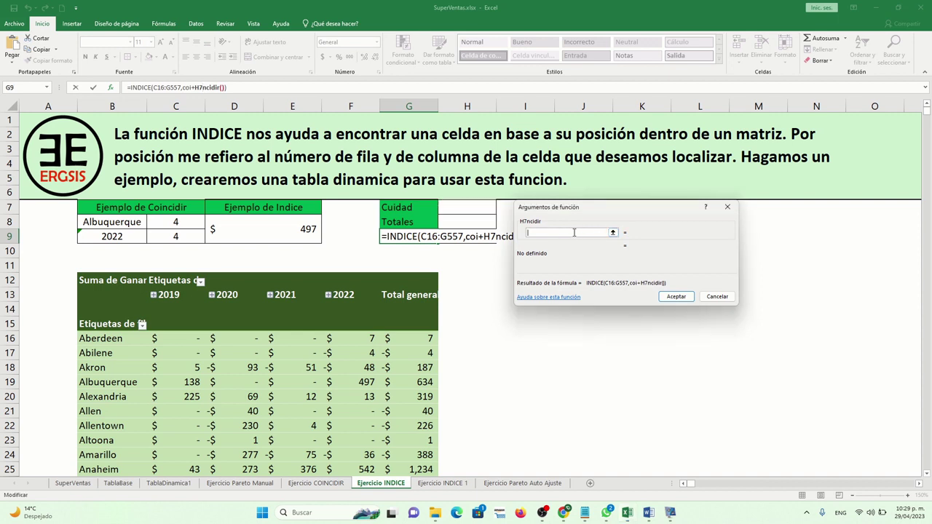
click(676, 297)
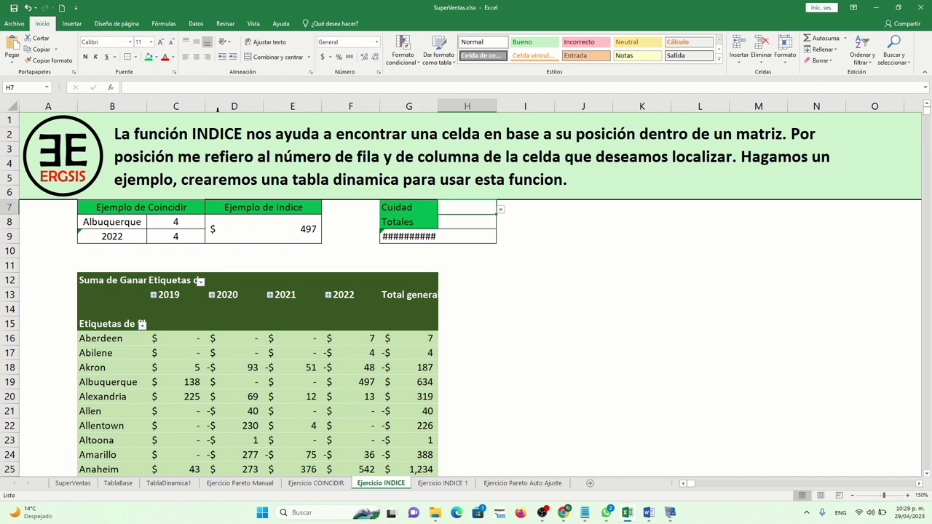
Step: Remove the stray +H7 from G9's formula so that the nested function name reads coincidir()
click(189, 88)
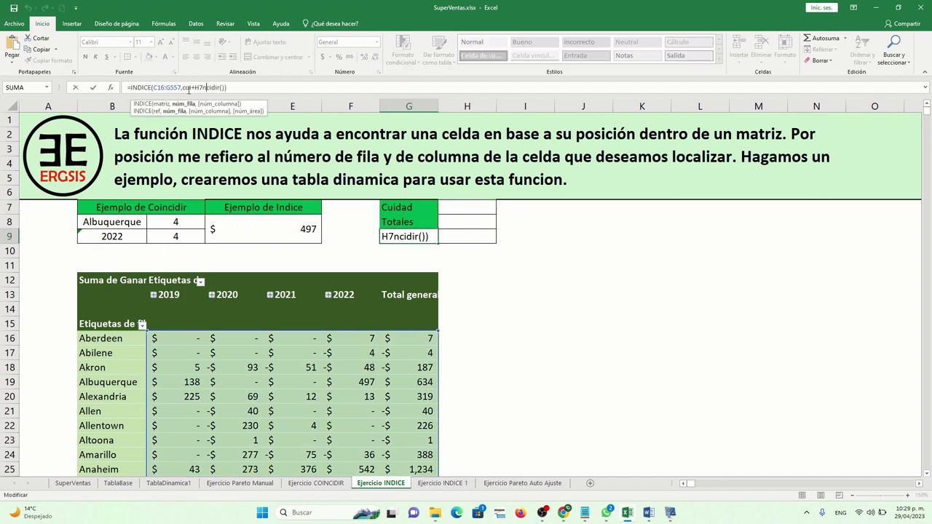
drag(192, 88, 202, 89)
text(i)
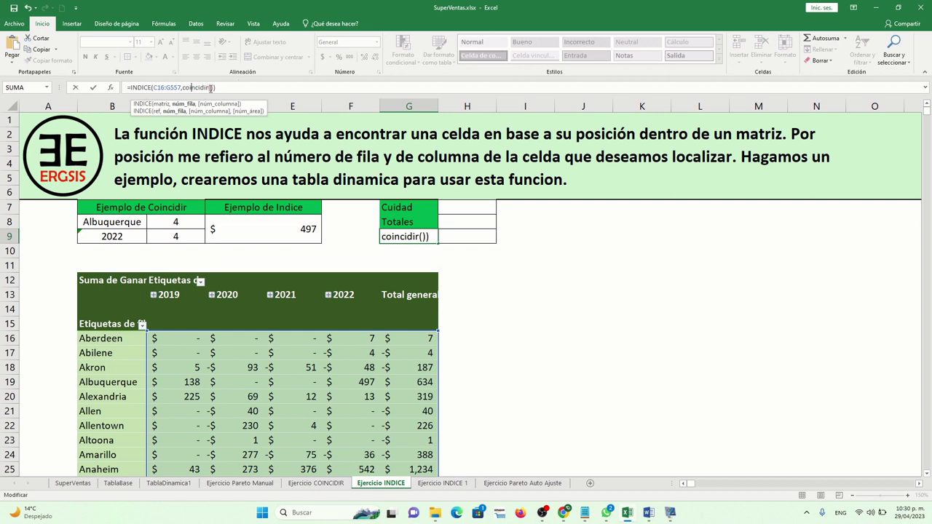
Step: Set COINCIDIR's arguments to lookup value H7, lookup range B16:B557 and match type 0, and accept the formula in G9
click(111, 89)
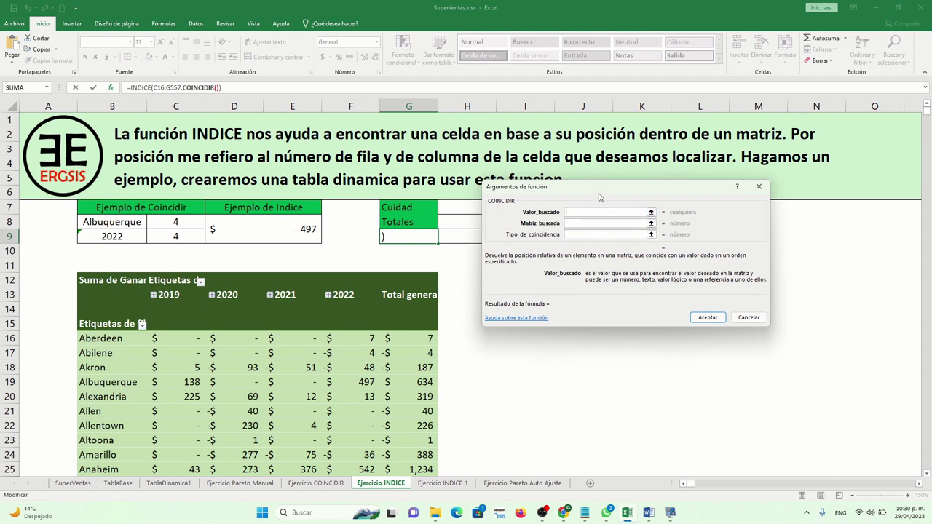
drag(561, 196, 597, 223)
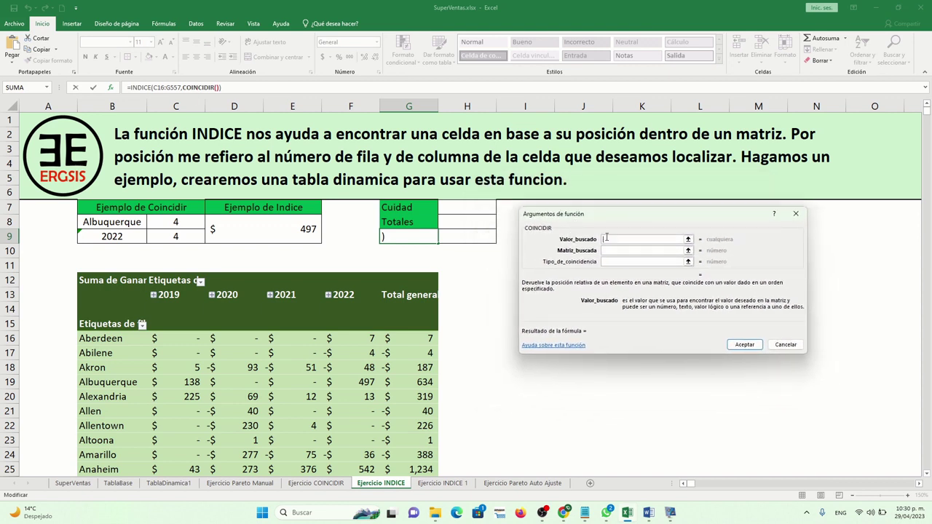
click(463, 207)
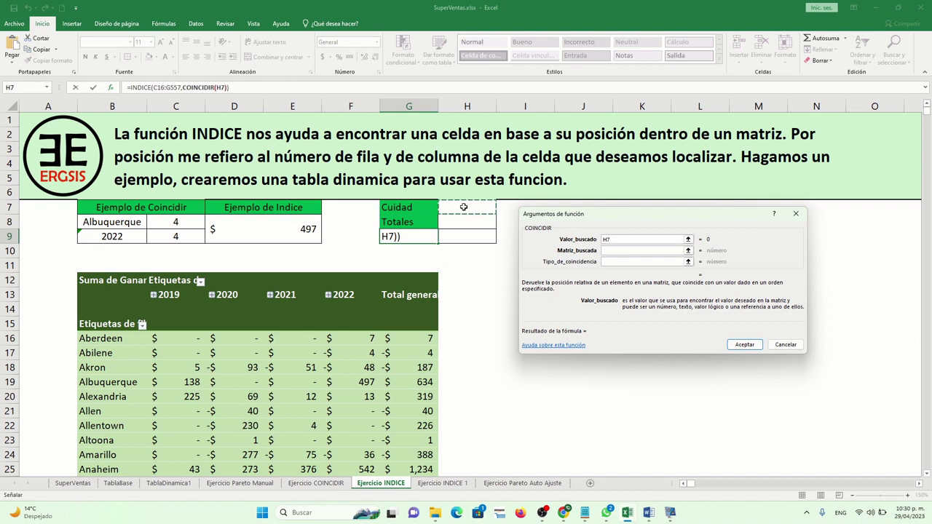
click(619, 251)
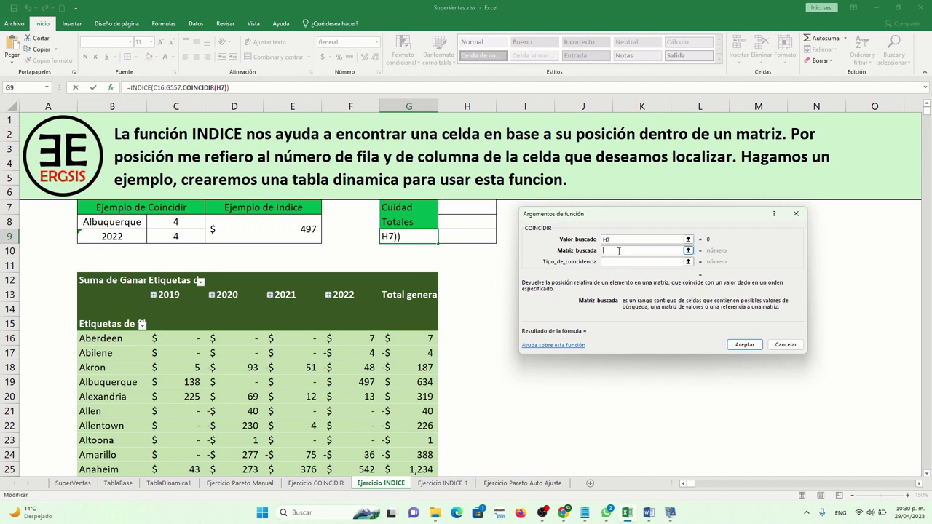
click(125, 338)
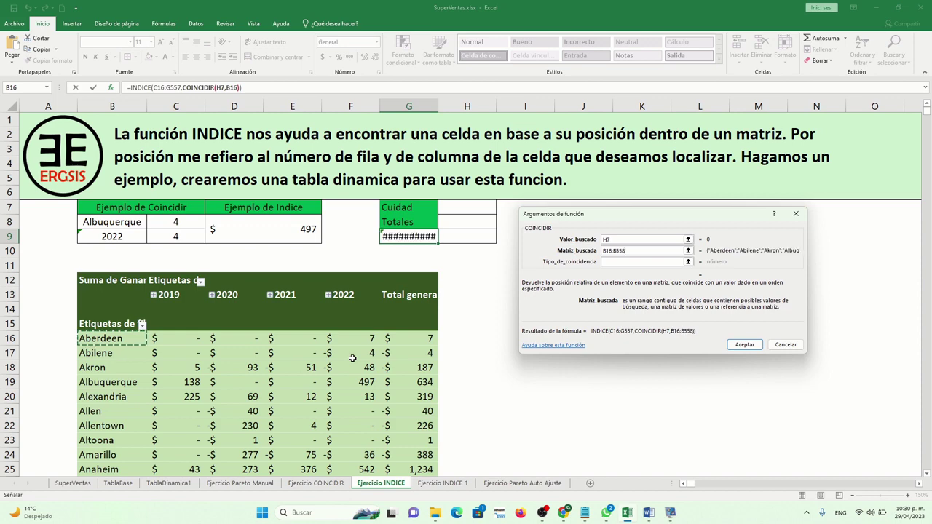
key(ctrl+shift+Down)
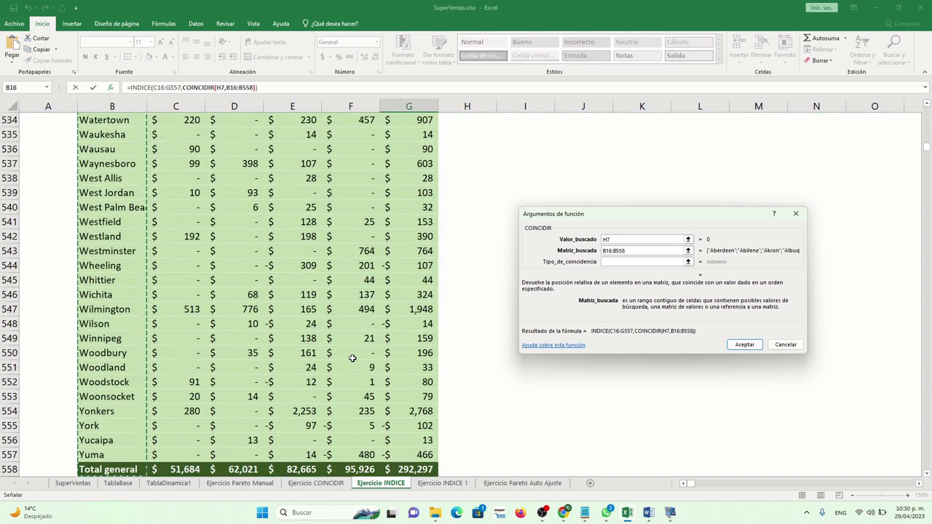
key(shift+Up)
click(610, 262)
text(0)
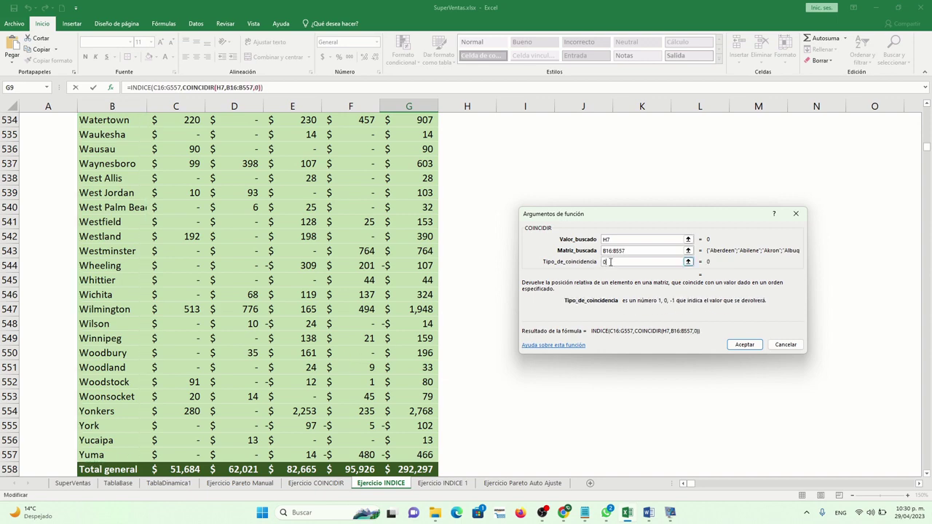
key(Return)
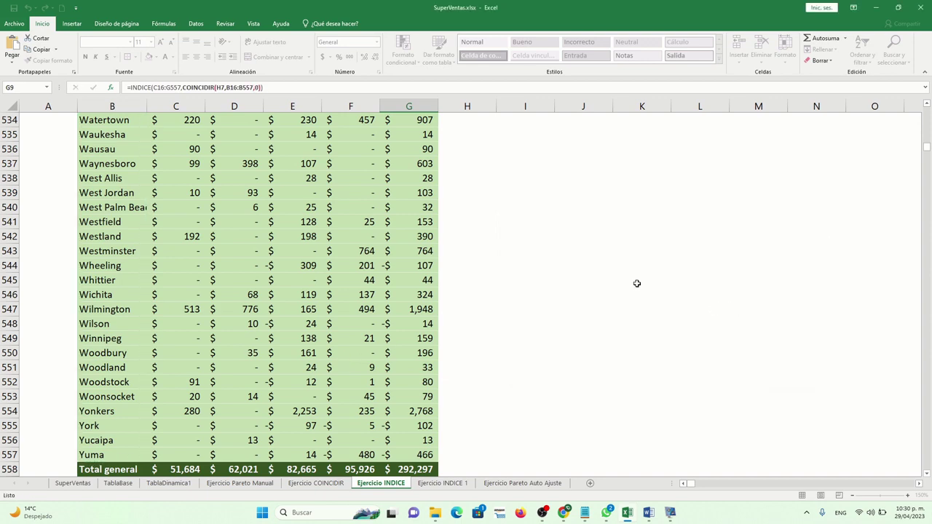
click(927, 103)
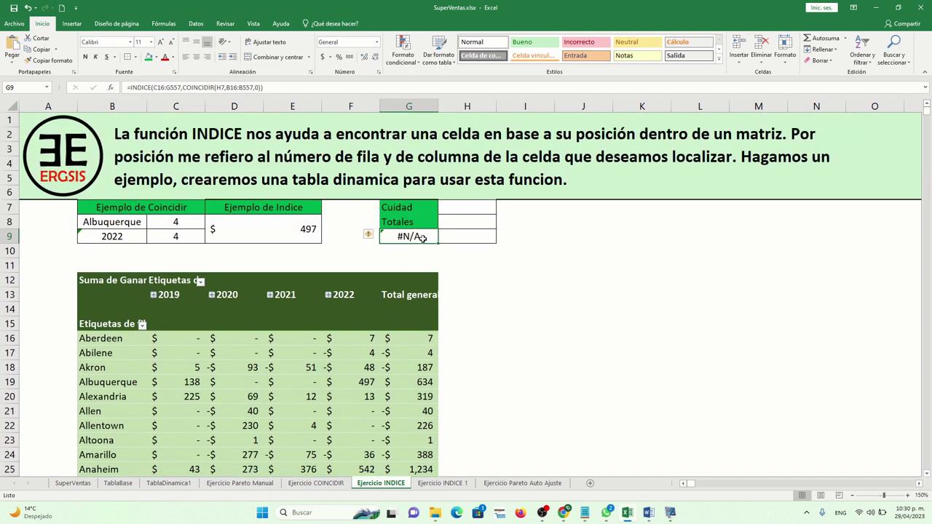
Step: Reopen INDICE's arguments in G9's formula, enter coincidir() as Núm_columna and open that nested COINCIDIR function's arguments
click(140, 88)
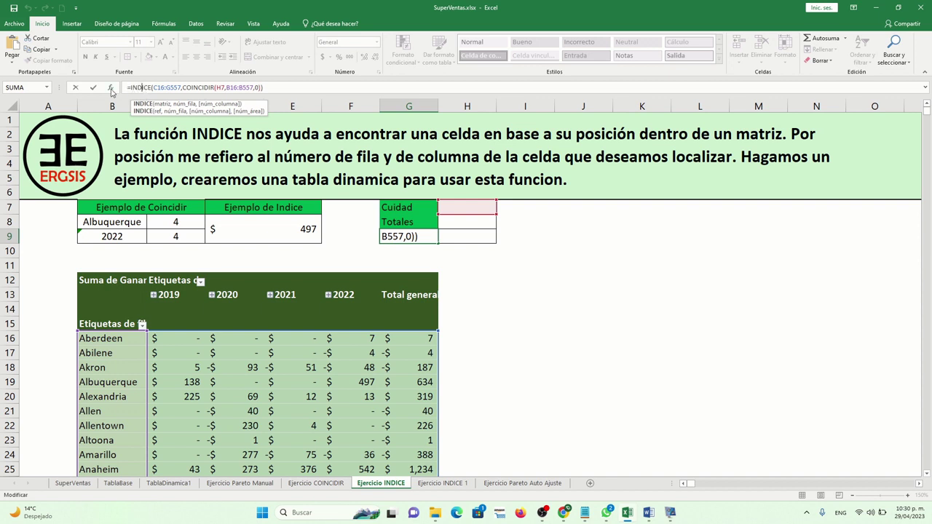
click(110, 89)
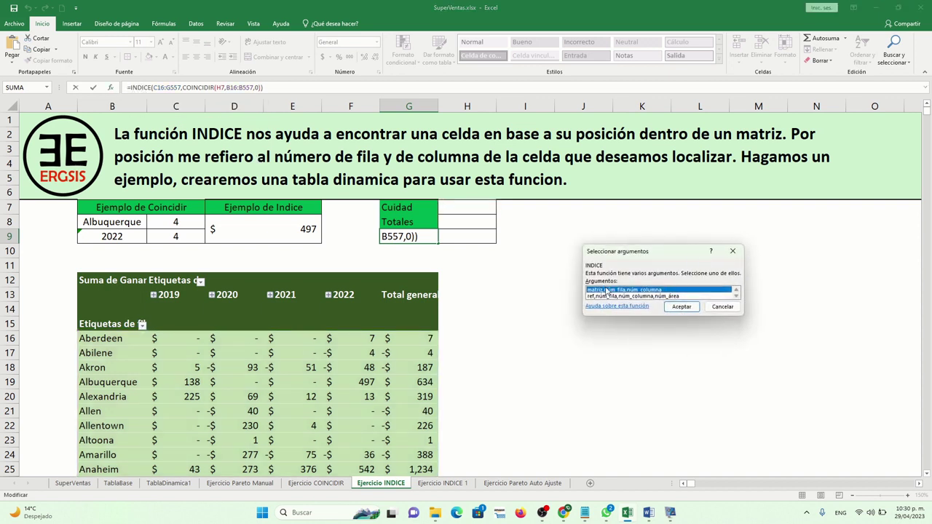
click(680, 306)
click(625, 264)
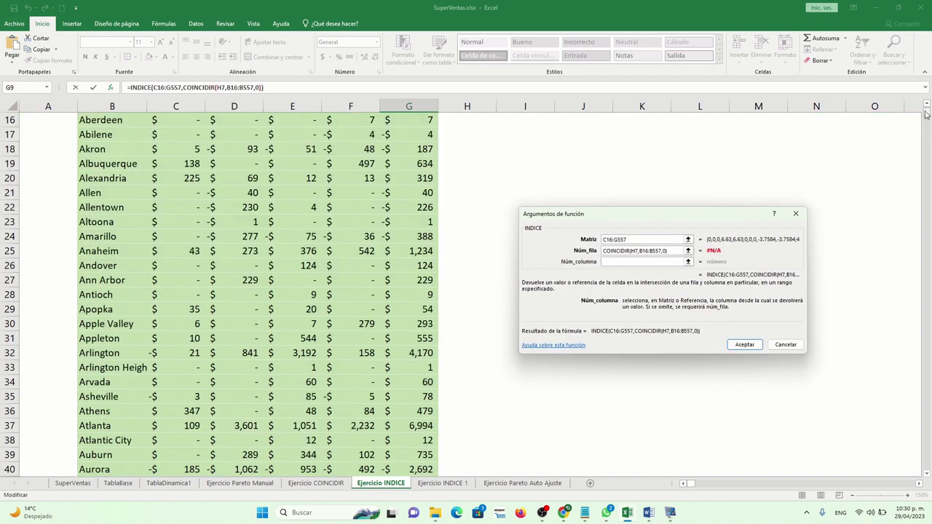
scroll(927, 115, up, 5)
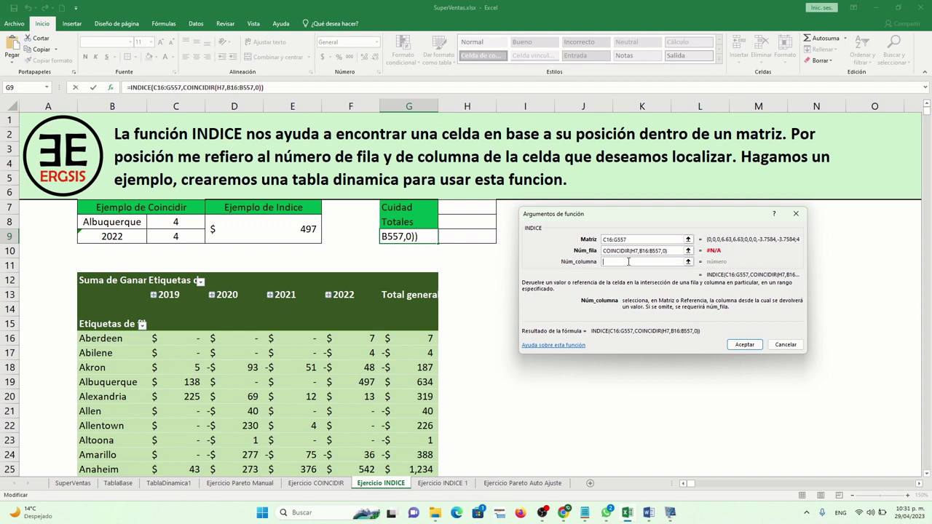
text(coin)
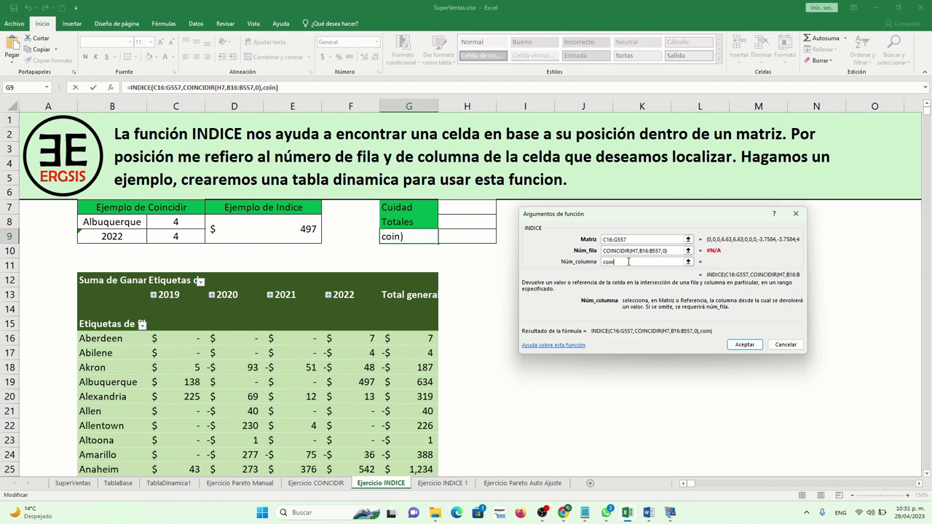
text(cidir()
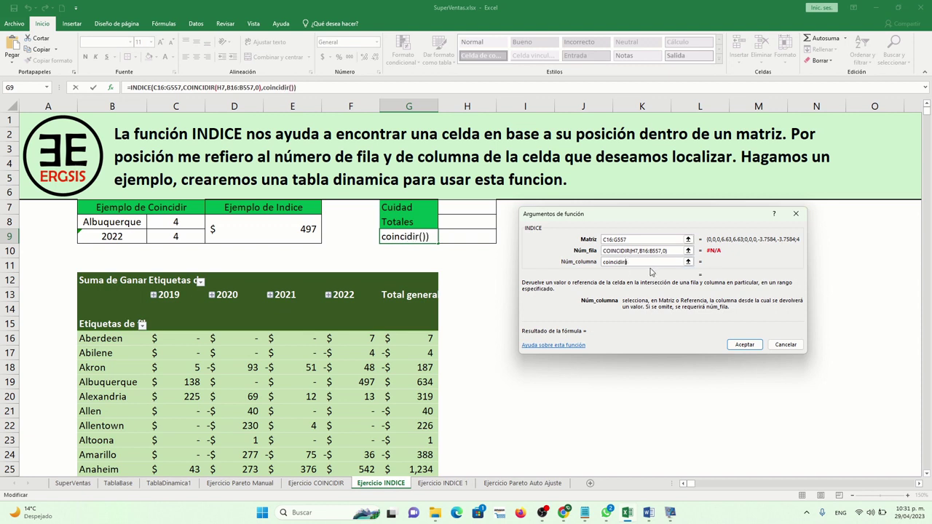
click(276, 88)
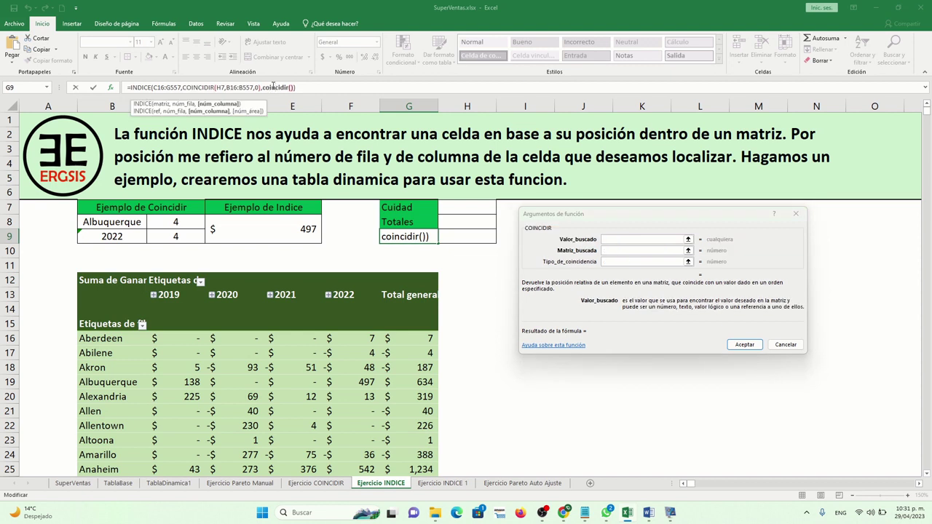
Step: Try to set the totals cell H8 as the lookup value of the second nested COINCIDIR
drag(647, 221, 632, 222)
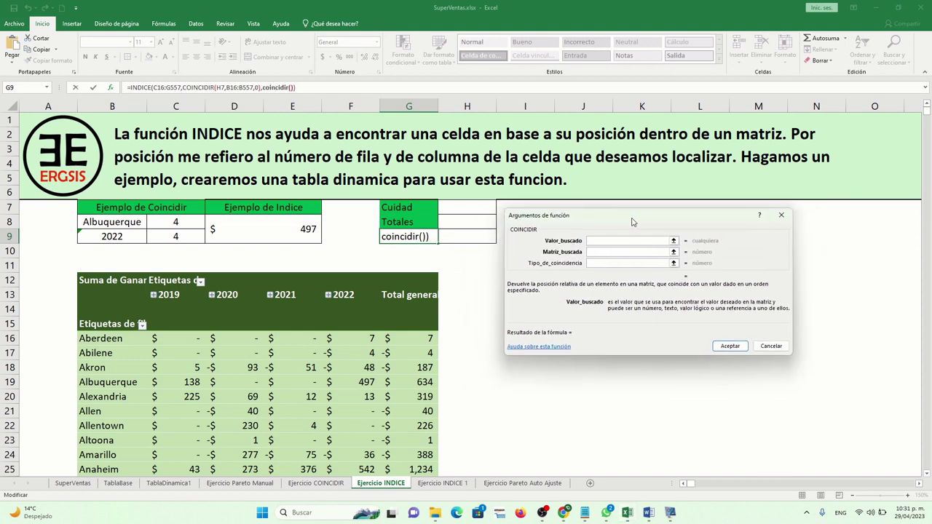
click(479, 221)
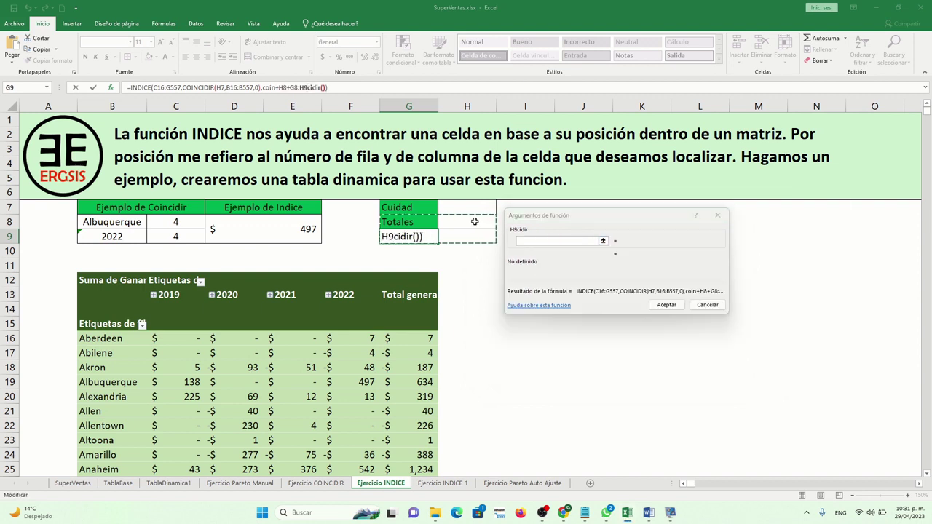
click(475, 222)
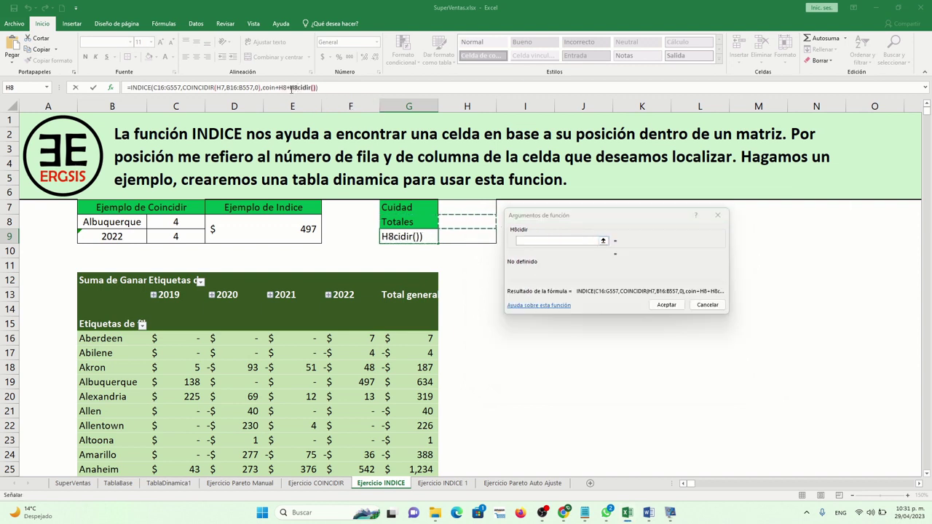
Step: Remove the stray +H8+H8 from G9's formula so that the second nested function name reads coincidir()
click(300, 88)
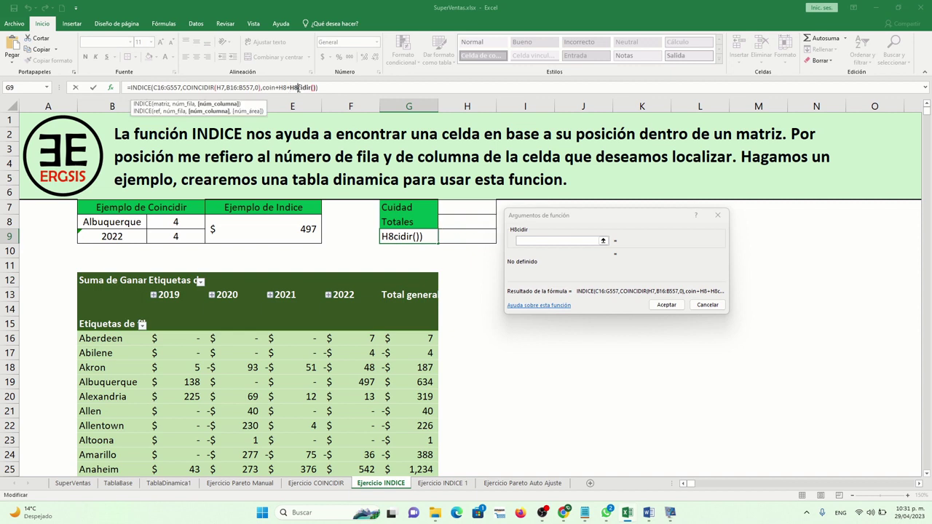
key(BackSpace)
key(BackSpace)
key(BackSpace)
key(BackSpace)
key(BackSpace)
key(BackSpace)
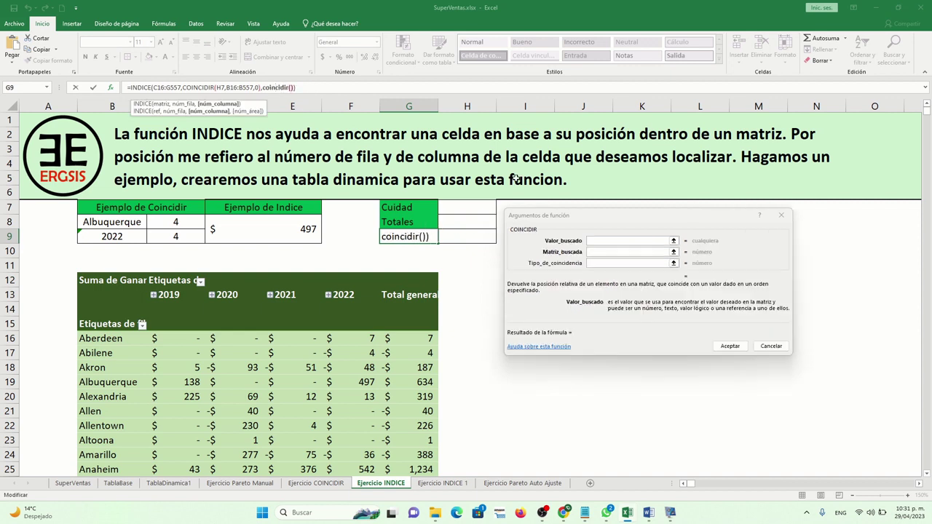
Step: Set the second COINCIDIR's arguments to lookup value H8, lookup range C13:G13 and match type 0, and accept the formula
click(599, 241)
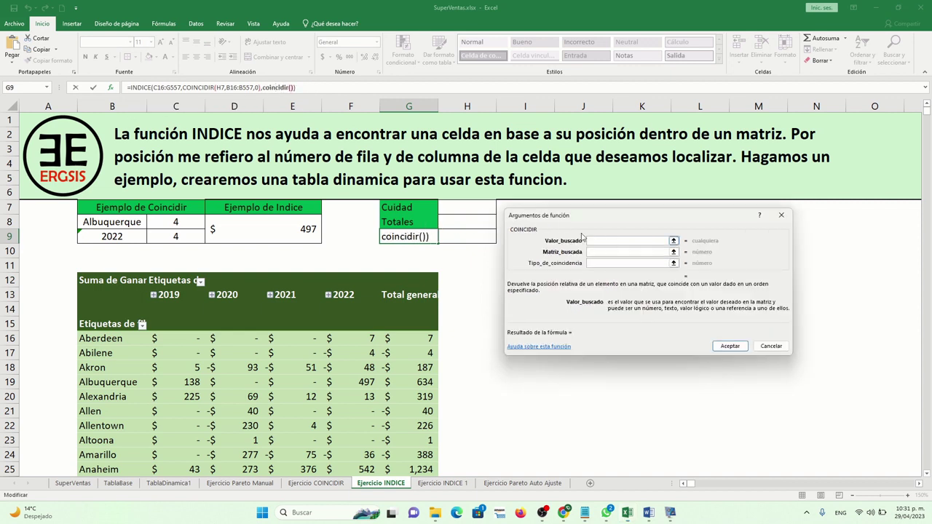
click(467, 222)
click(609, 252)
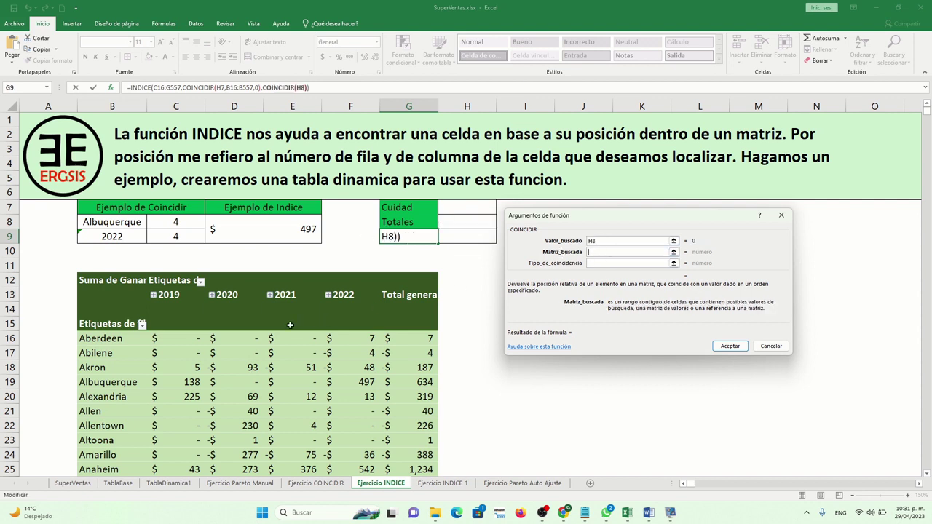
drag(178, 296, 403, 297)
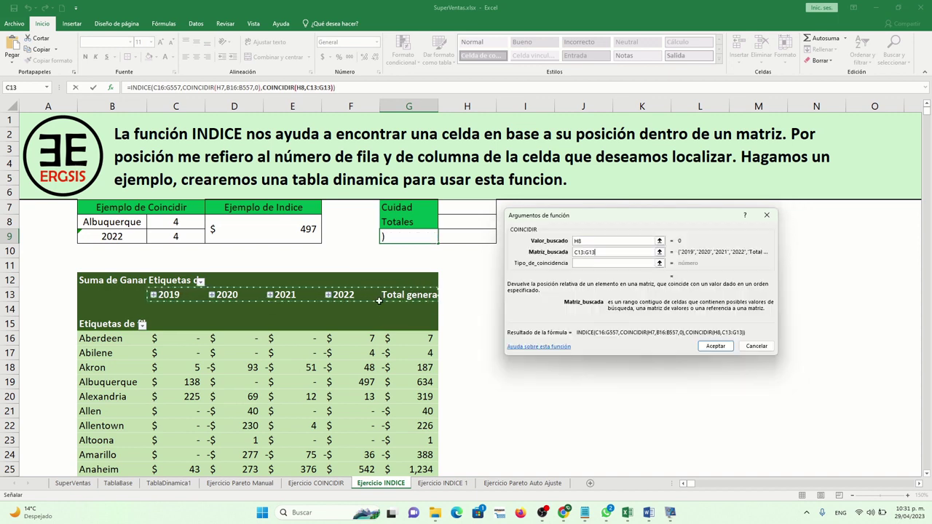
click(598, 263)
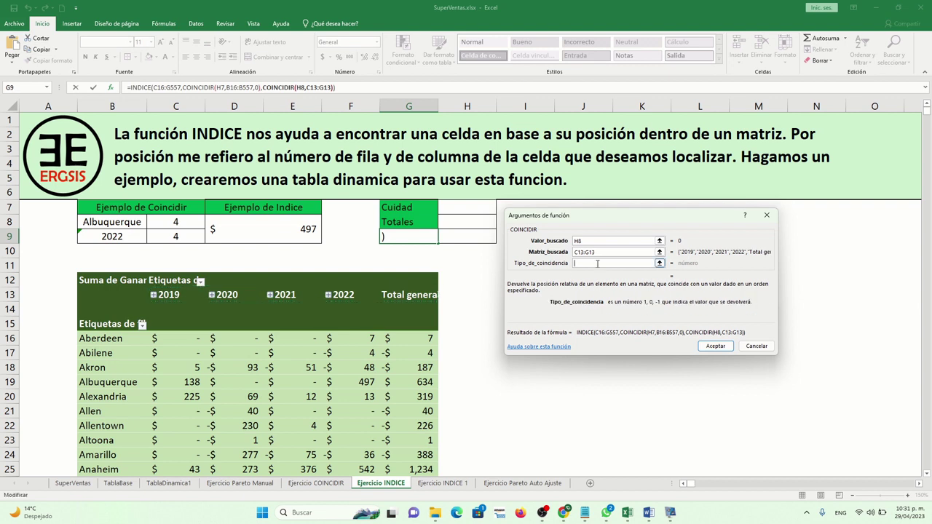
text(0)
click(715, 346)
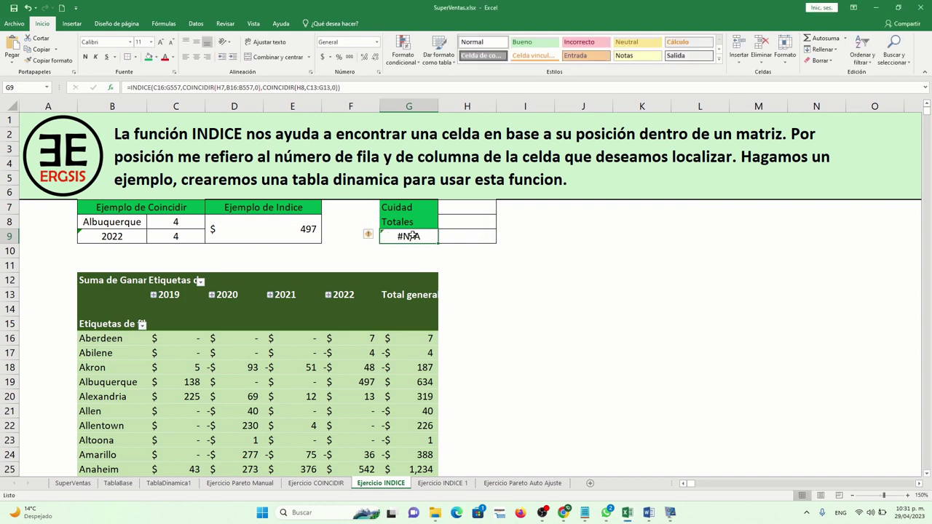
Step: Choose Aberdeen as the city in H7 and 2022 as the total in H8 from their dropdown lists
click(464, 212)
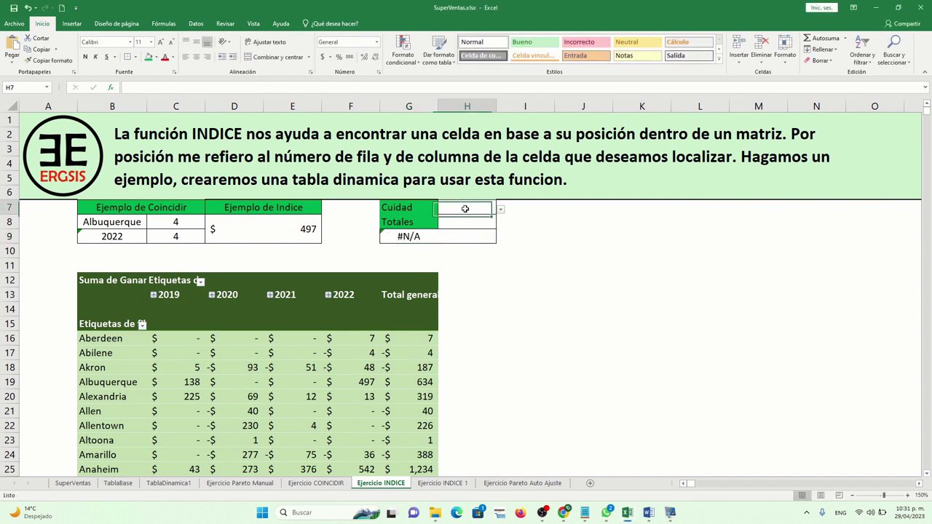
click(501, 211)
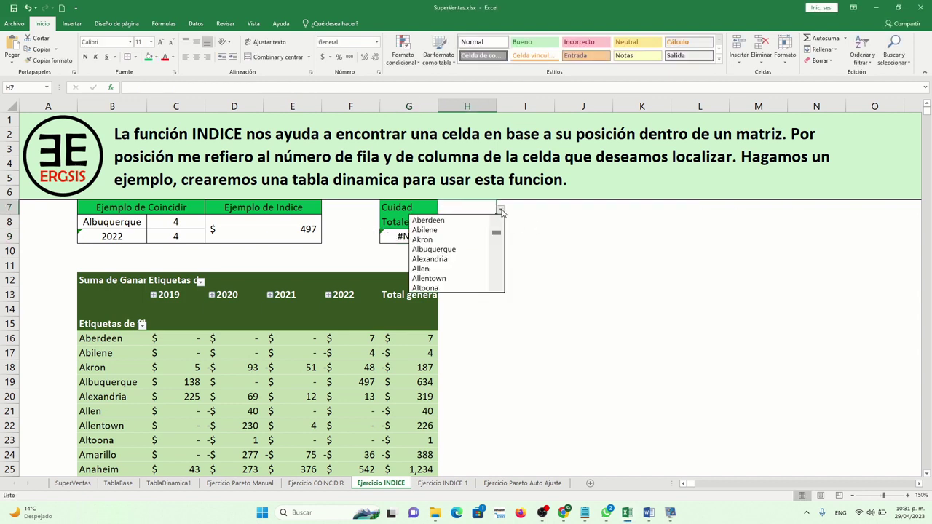
click(455, 220)
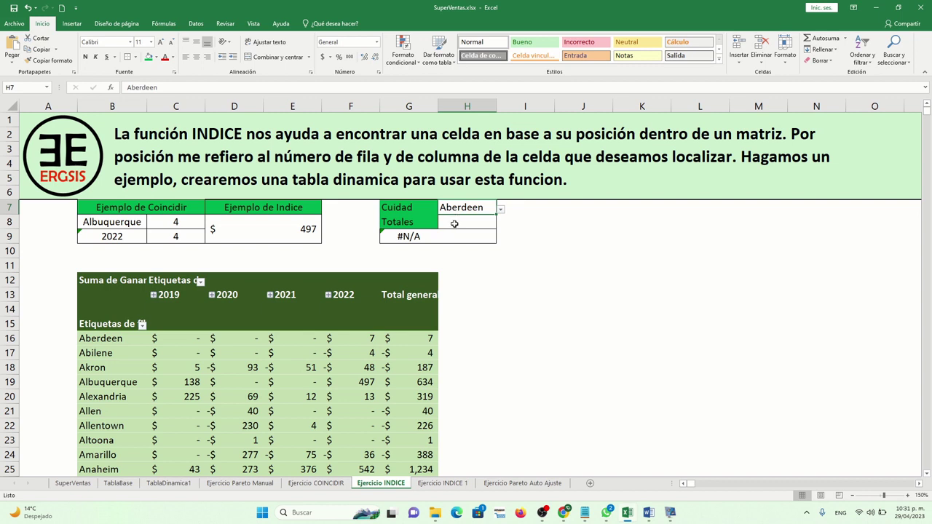
click(454, 223)
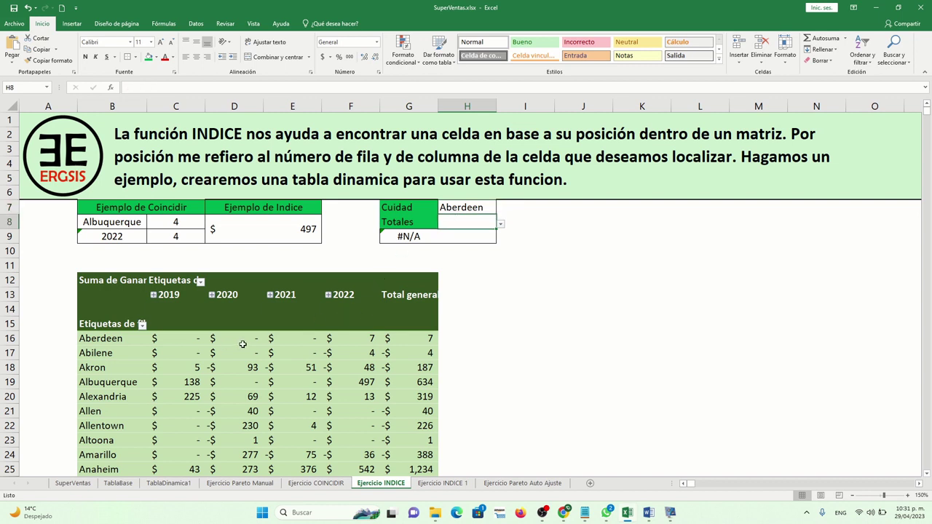
click(501, 224)
click(432, 263)
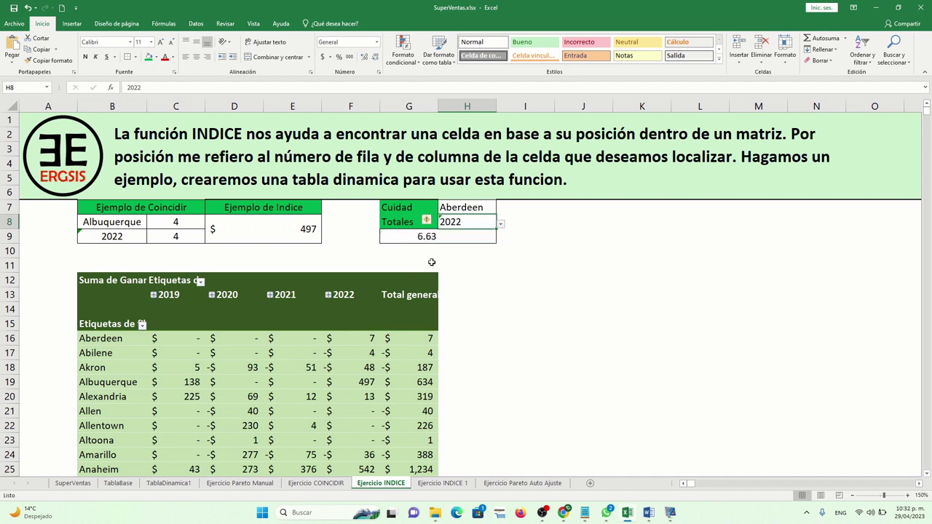
Step: Format the INDICE result in G9 as accounting currency without decimals
click(423, 237)
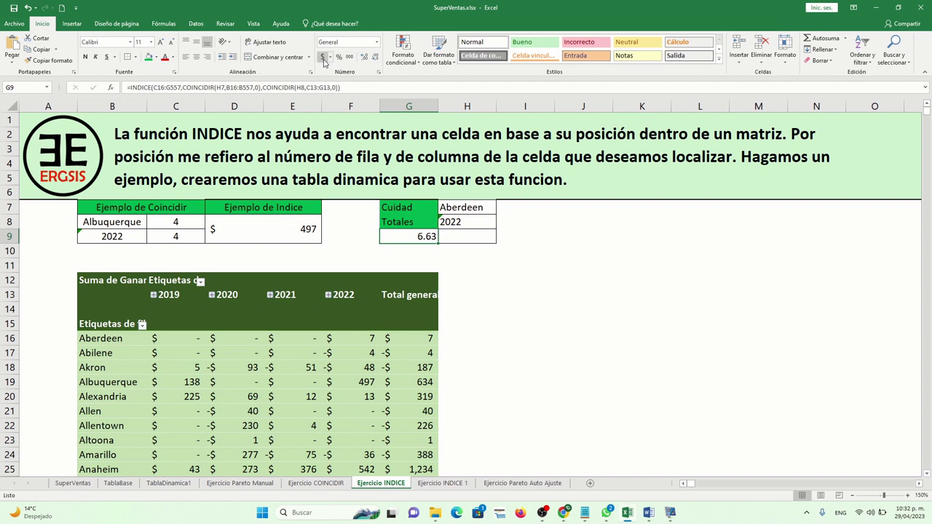
click(323, 58)
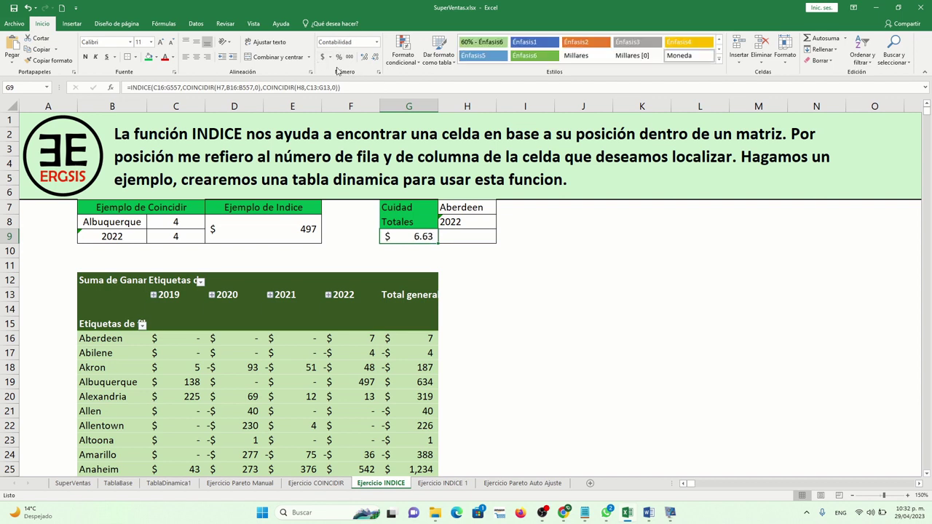
click(375, 58)
Step: Set the horizontal alignment of G9:H9 to Centrar en la selección so the result spans both cells
mouse_move(424, 238)
mouse_down()
mouse_move(481, 243)
mouse_move(454, 239)
mouse_up()
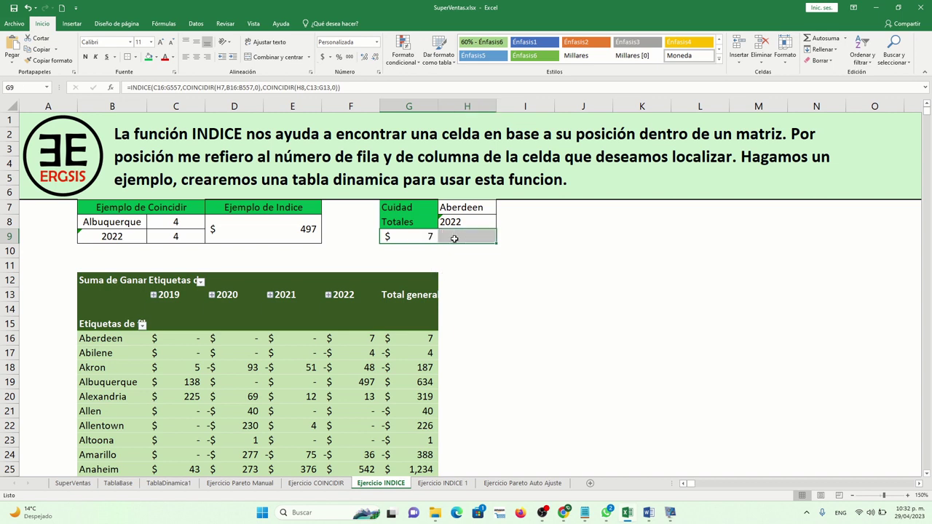
right_click(455, 239)
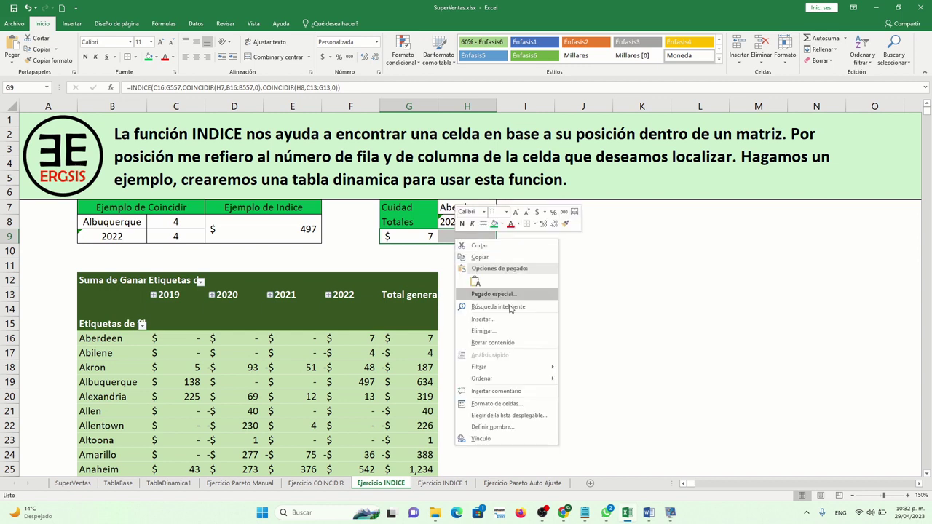
click(494, 404)
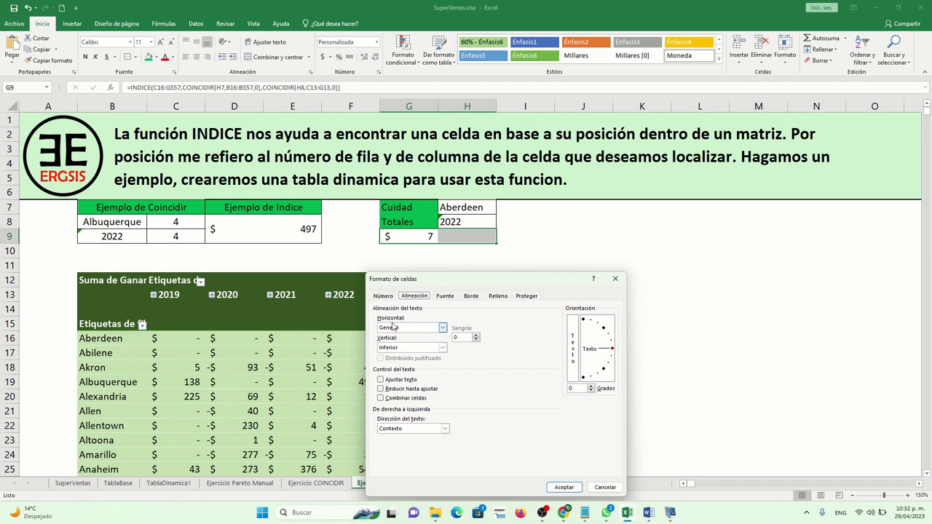
click(442, 328)
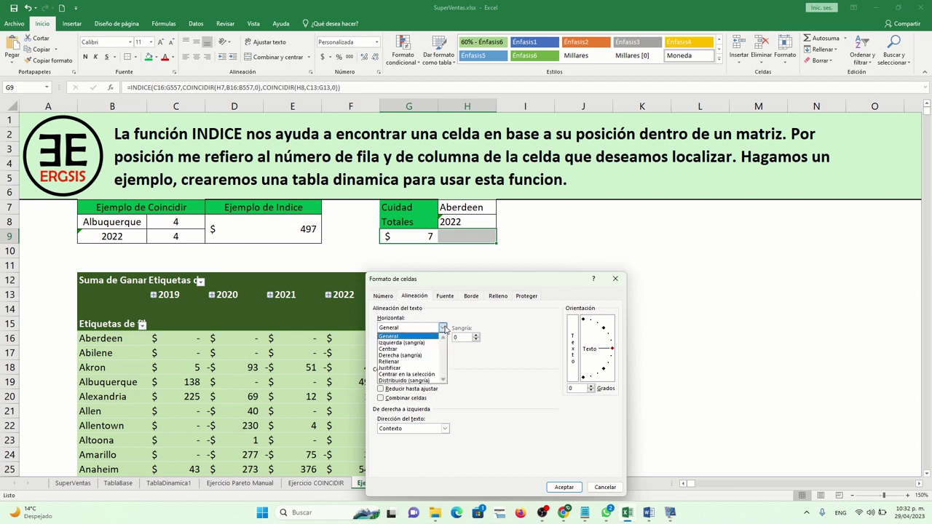
click(394, 374)
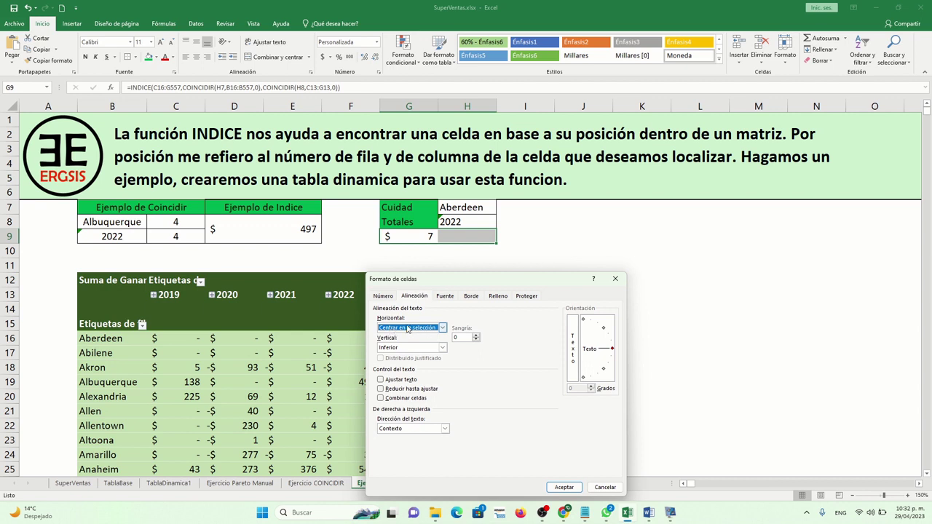
click(564, 487)
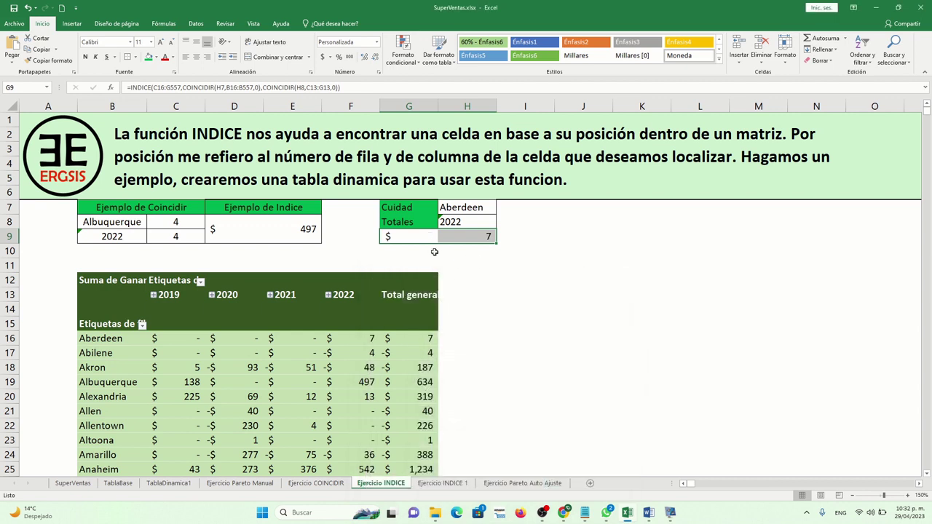
click(528, 235)
click(432, 237)
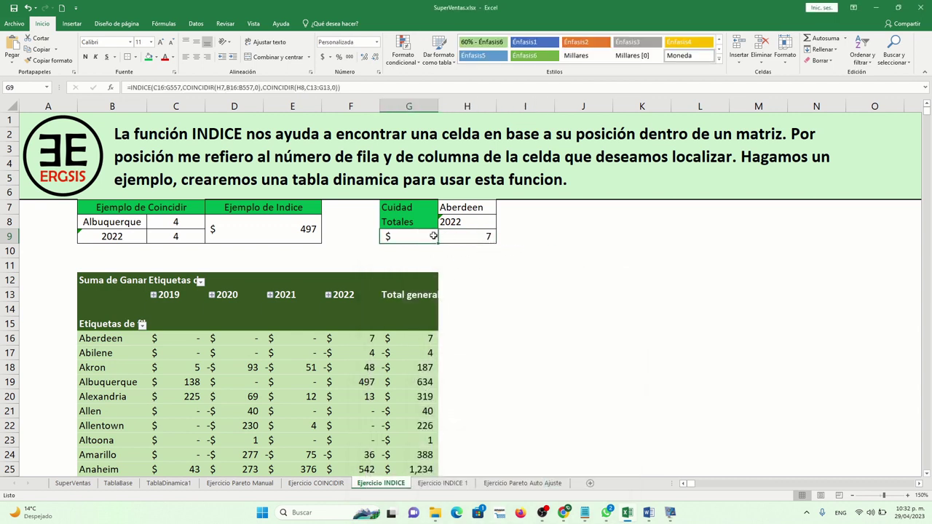
drag(418, 235, 478, 238)
click(521, 249)
Step: Change the city in H7 to Albuquerque to test the INDICE formula with another city
click(456, 222)
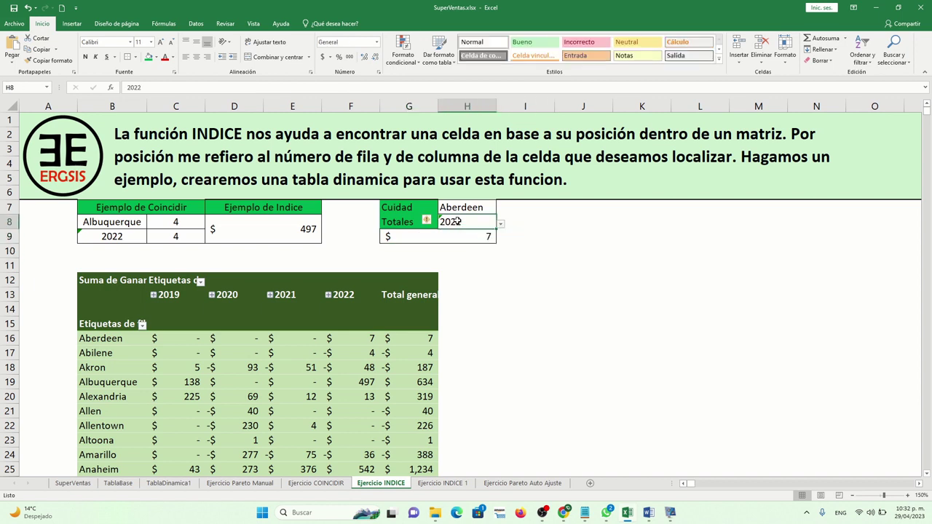
click(479, 207)
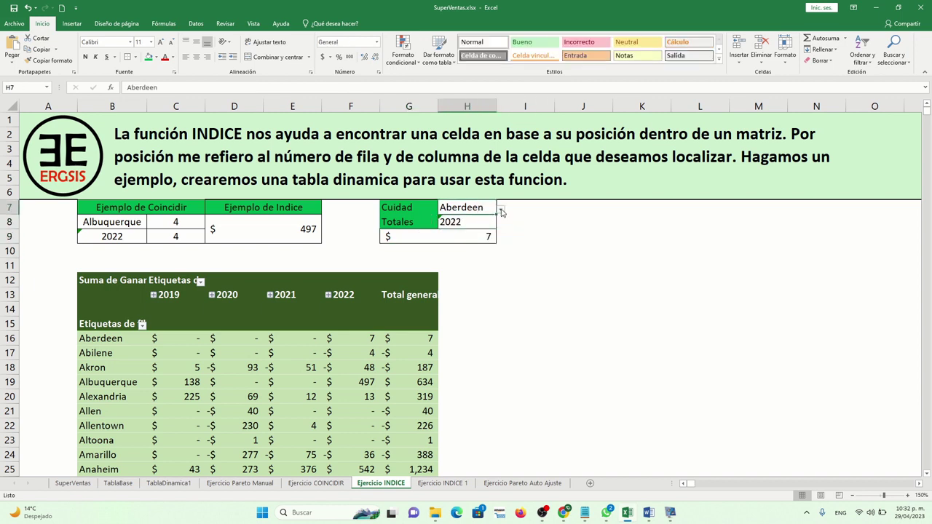
click(501, 209)
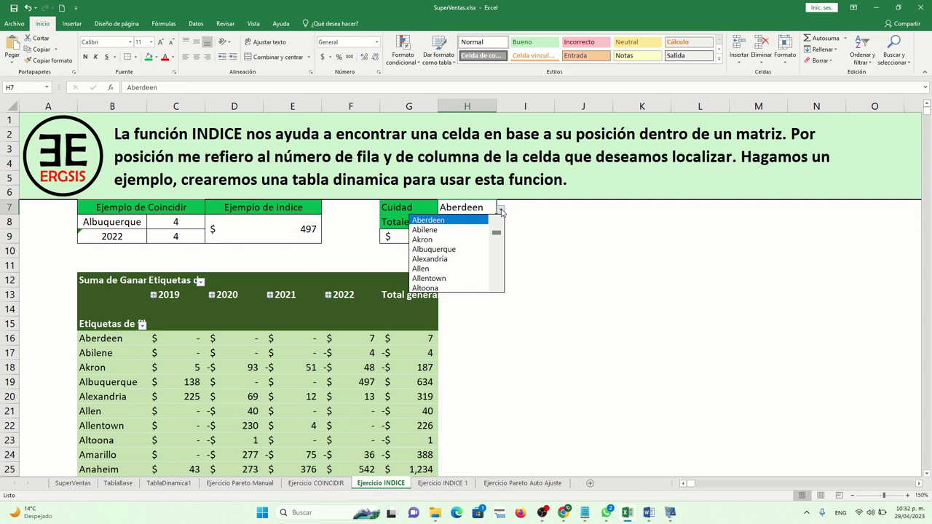
click(444, 249)
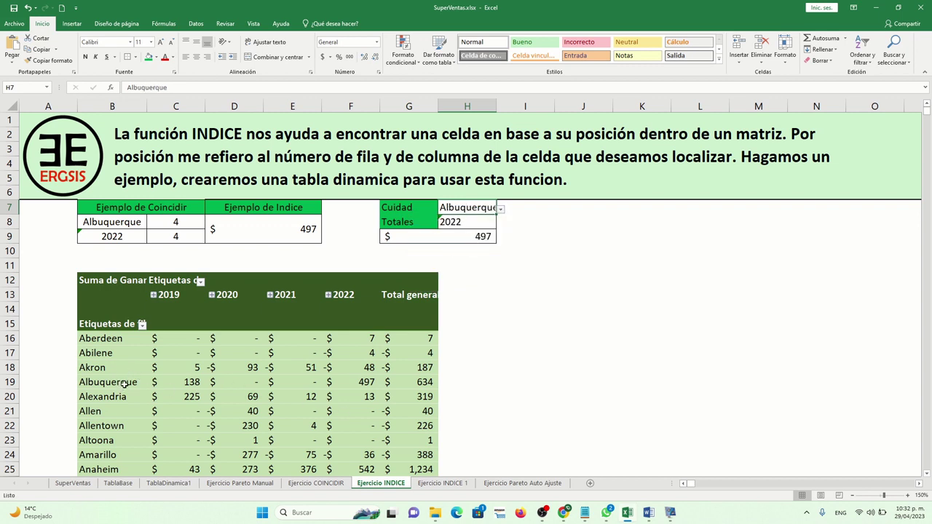
Step: Set the total in H8 to Total general and check the result against the Albuquerque row of the pivot table
drag(123, 383, 371, 383)
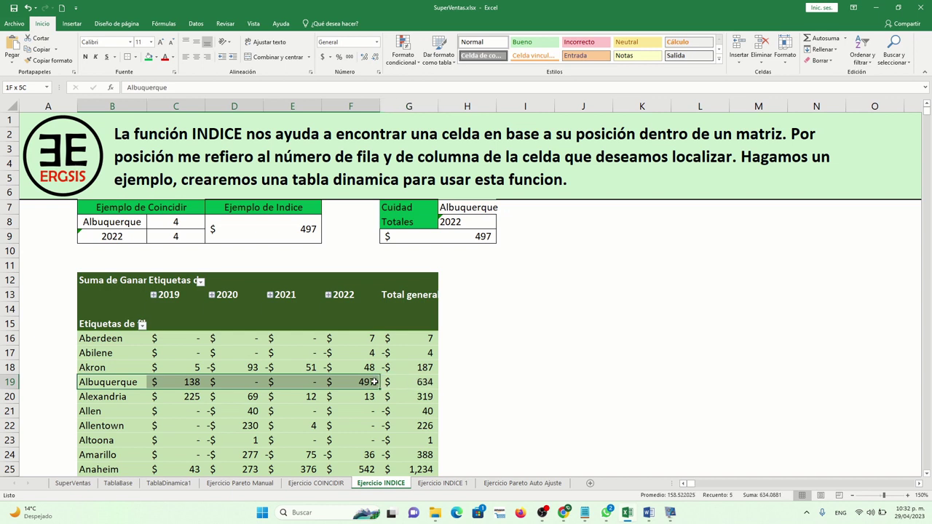
click(456, 217)
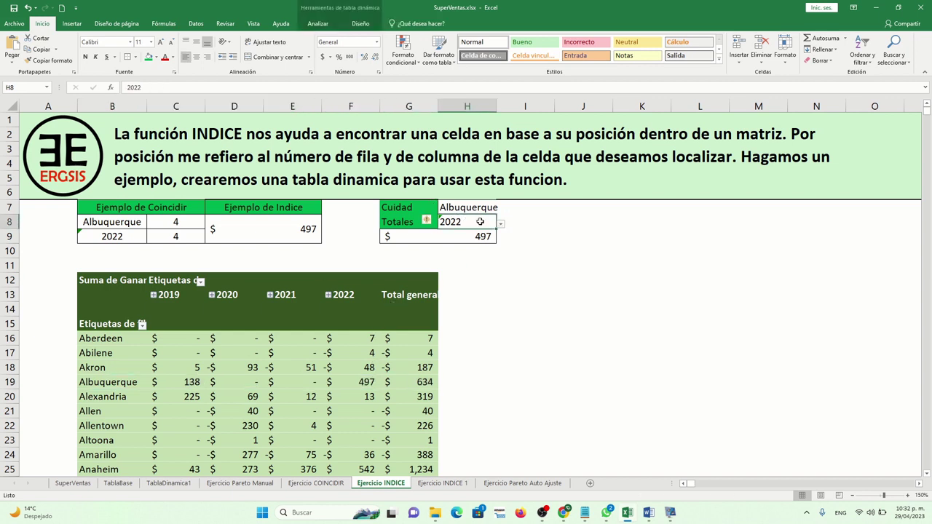
click(501, 224)
click(432, 274)
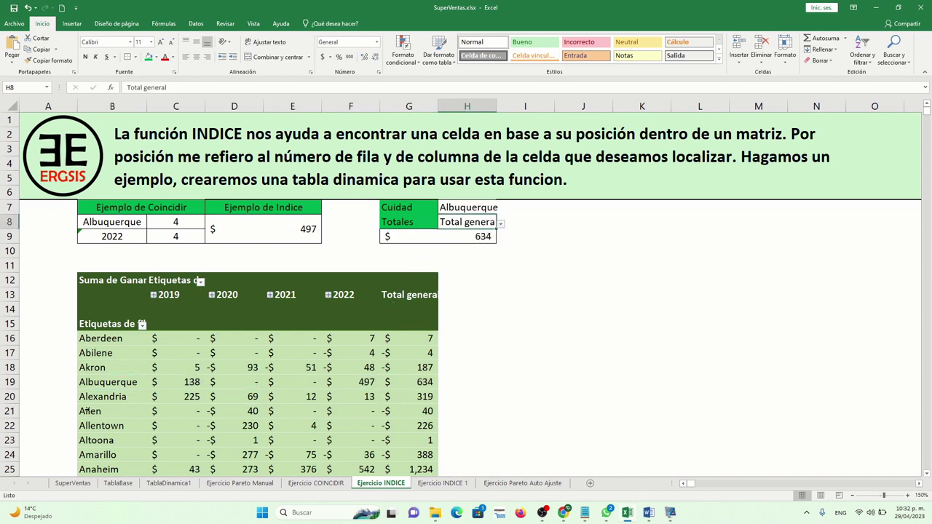
drag(138, 382, 413, 384)
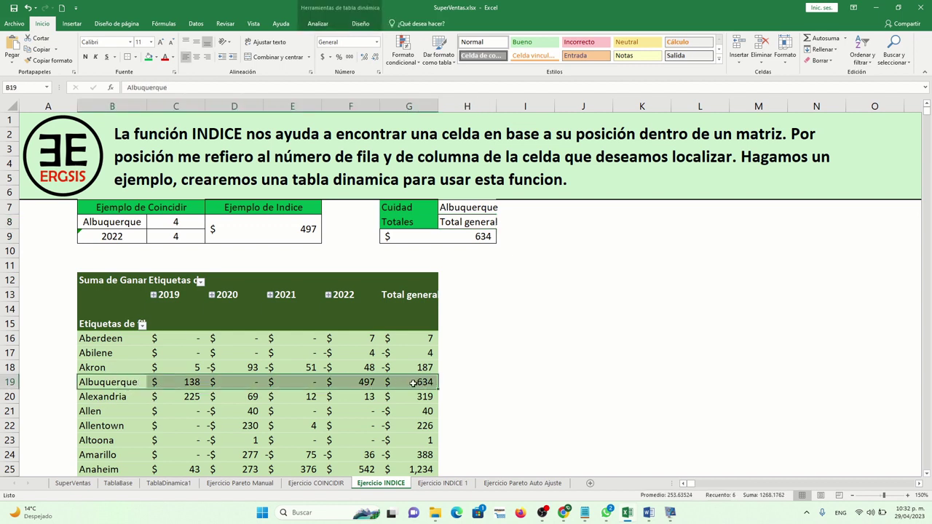
Step: Widen column H slightly so the city and total entries in H7:H8 fit inside their cells
click(472, 218)
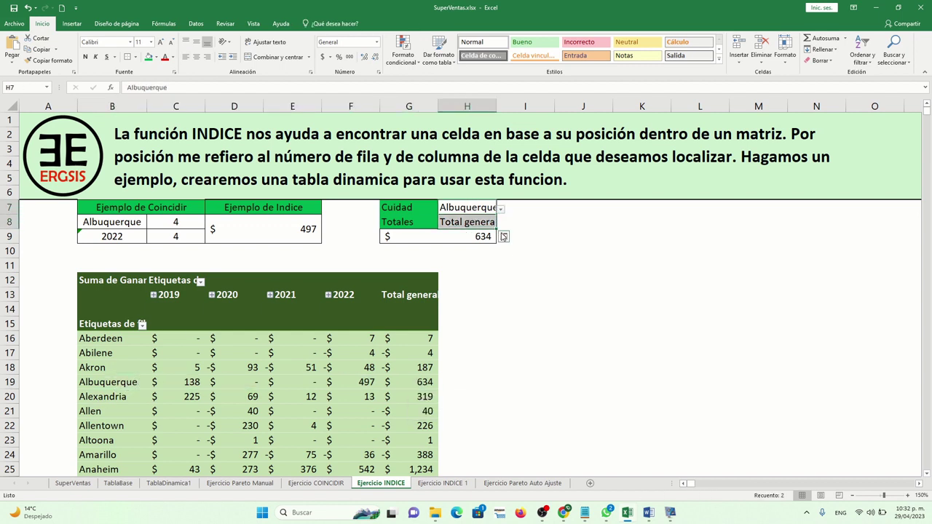
click(518, 236)
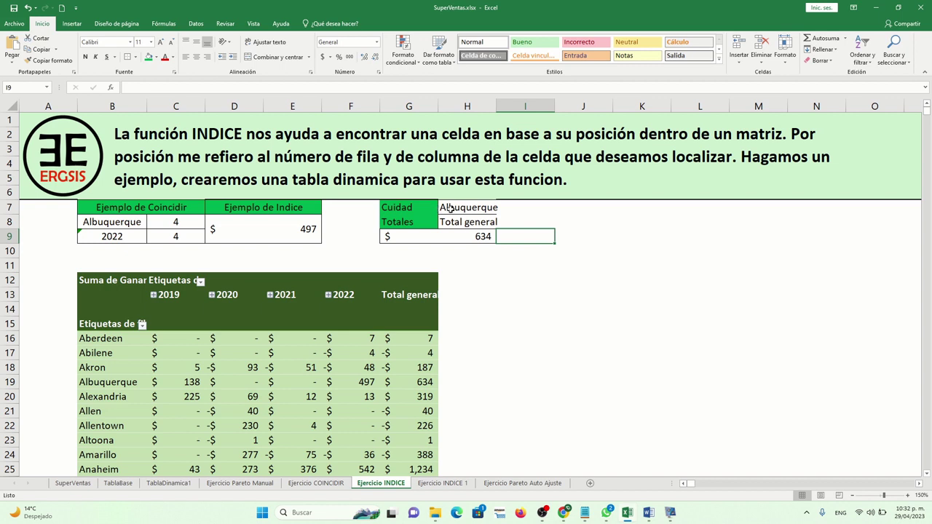
drag(452, 207, 454, 236)
drag(497, 106, 510, 106)
drag(412, 209, 473, 237)
click(474, 238)
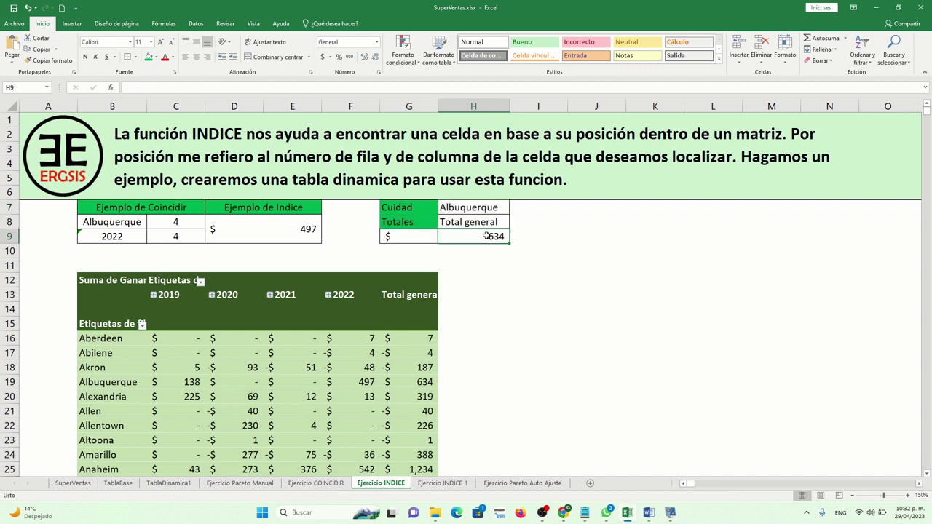
Step: Inspect the cells and ranges referenced by the INDICE formula in G9, leaving the formula as it is
click(429, 242)
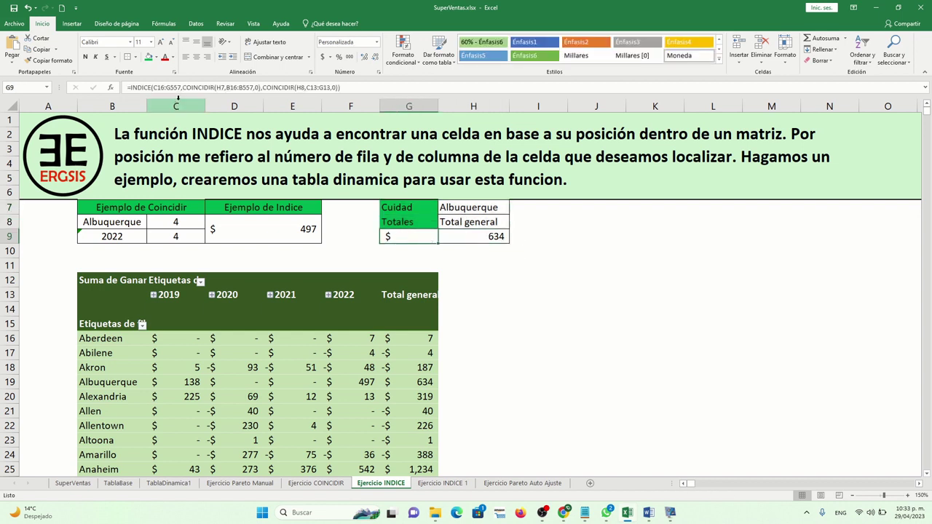
click(368, 89)
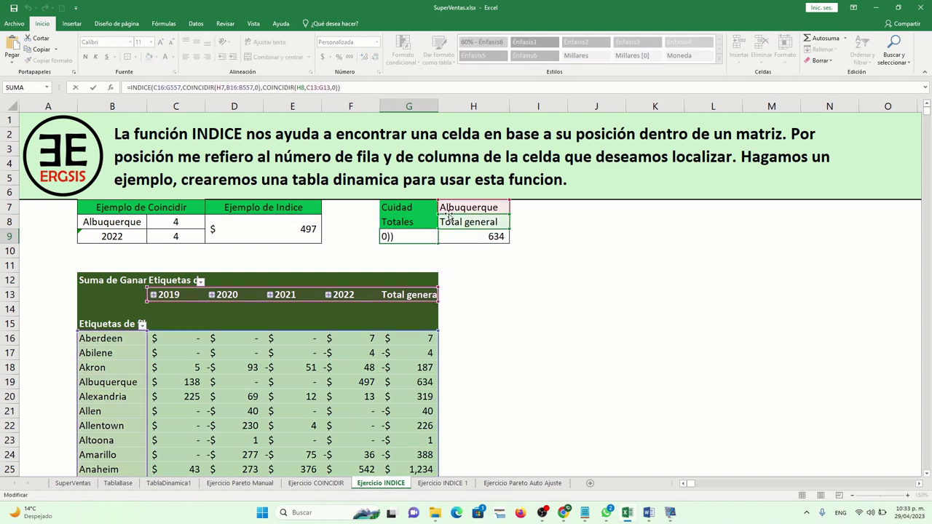
key(ctrl+Return)
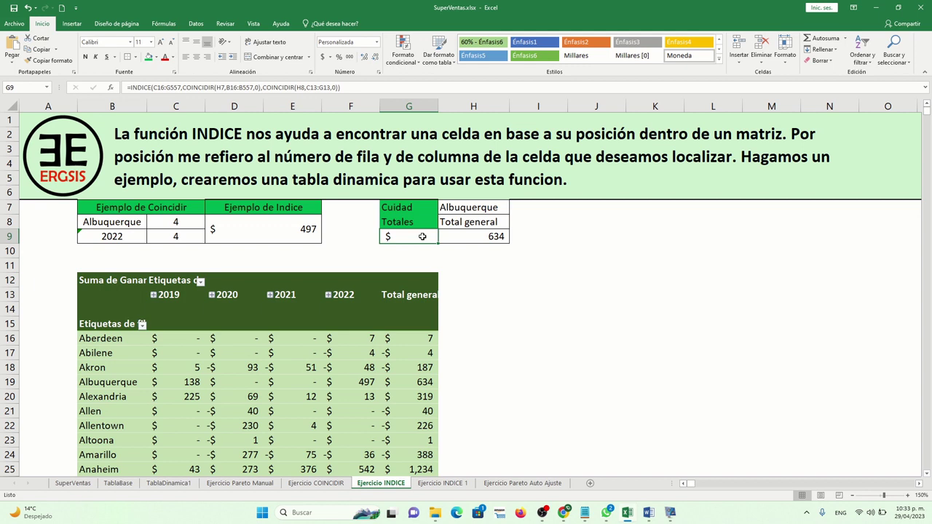
Step: Examine the separate COINCIDIR formulas in C8 and C9 together with their lookup values in B8 and B9
click(165, 234)
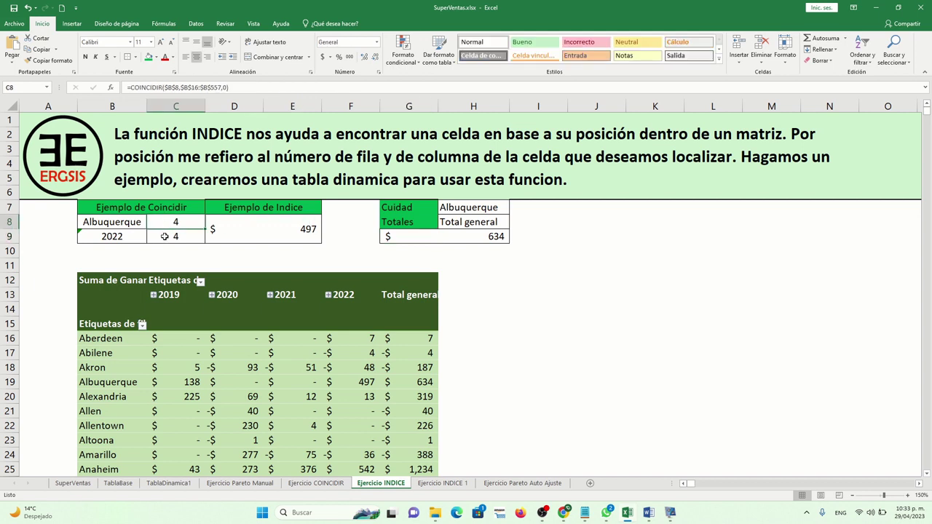
click(173, 222)
click(174, 235)
click(174, 223)
click(174, 236)
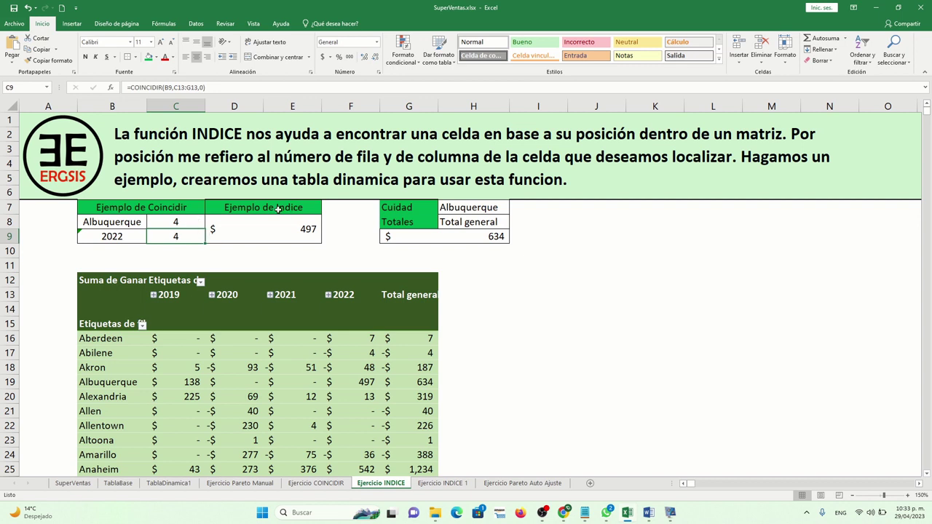
click(128, 223)
click(151, 227)
click(129, 236)
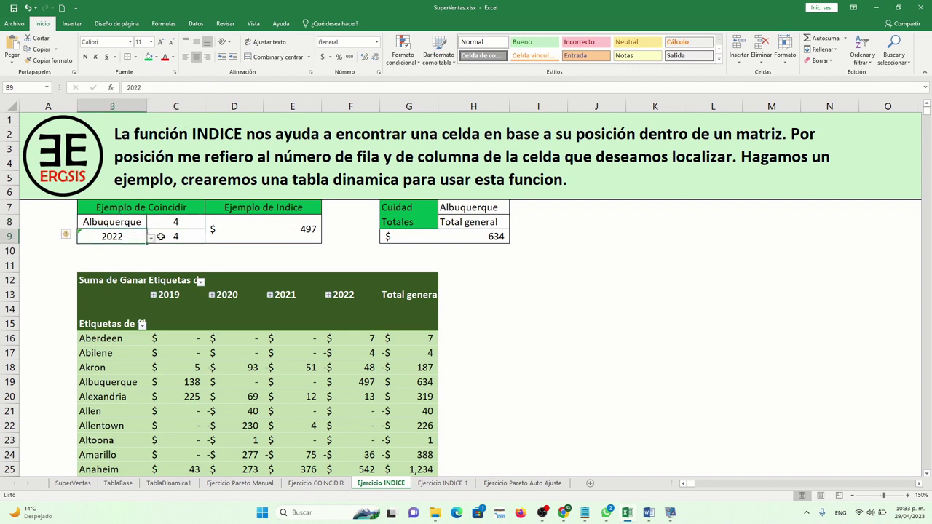
click(182, 235)
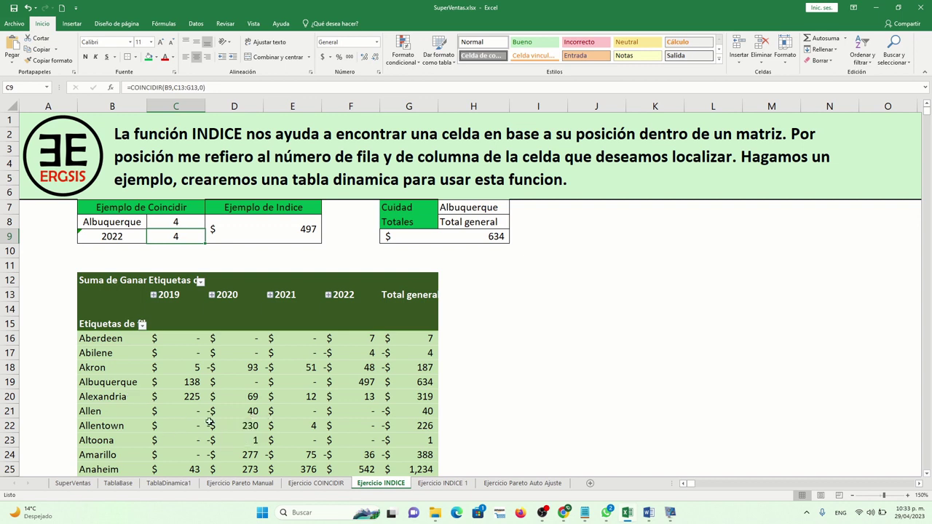
click(169, 224)
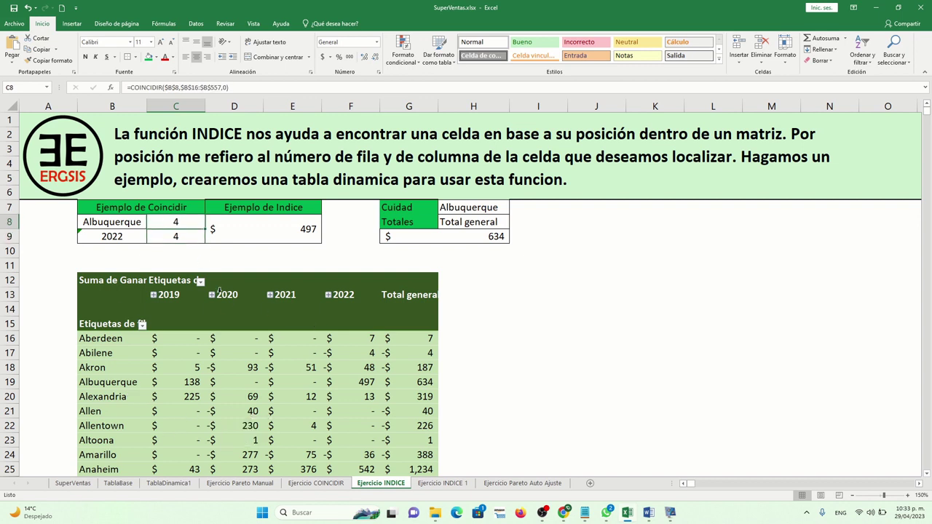
Step: Compare the two-part example in B7:E9 with the combined city and total lookup in G7:H9
drag(465, 206, 466, 234)
click(338, 241)
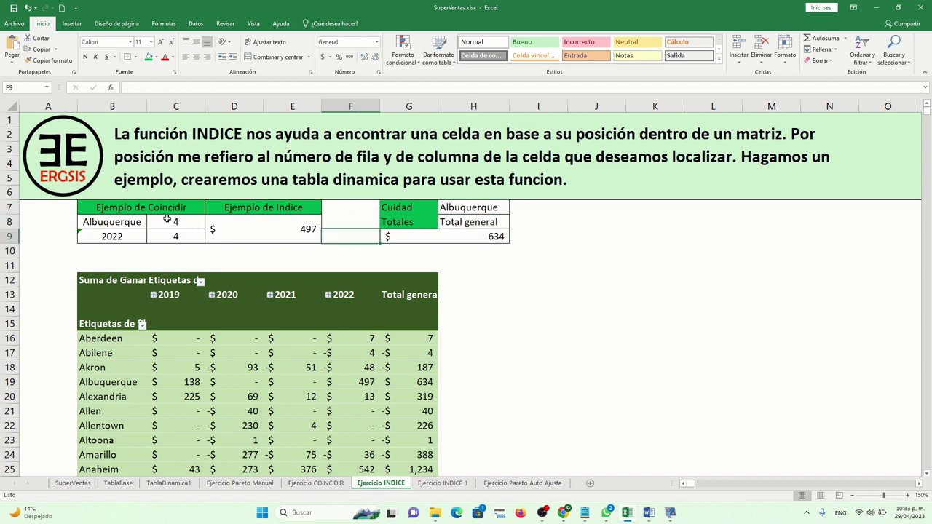
drag(117, 207, 285, 242)
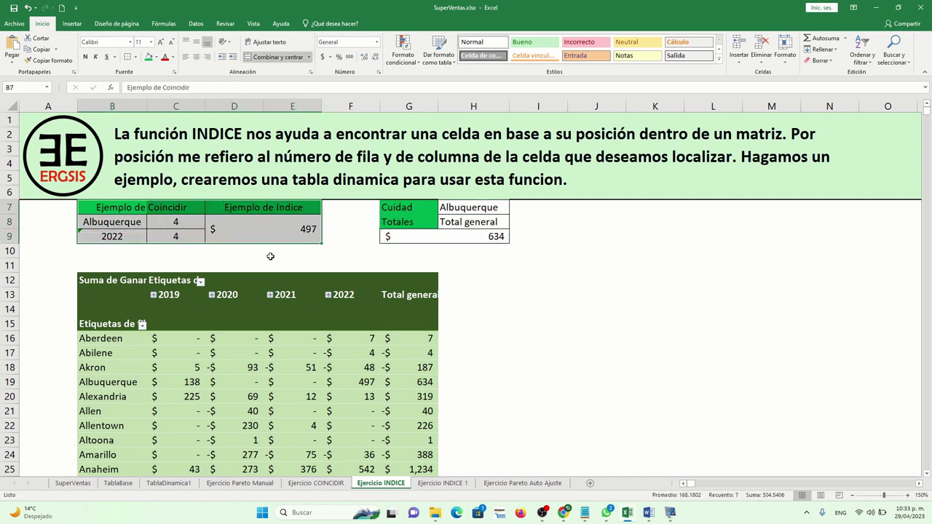
click(270, 254)
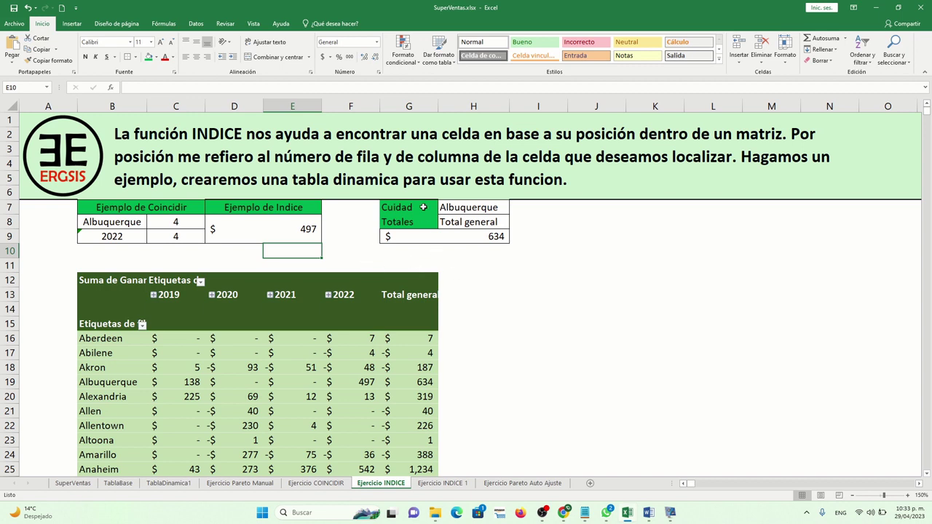
drag(421, 209, 454, 238)
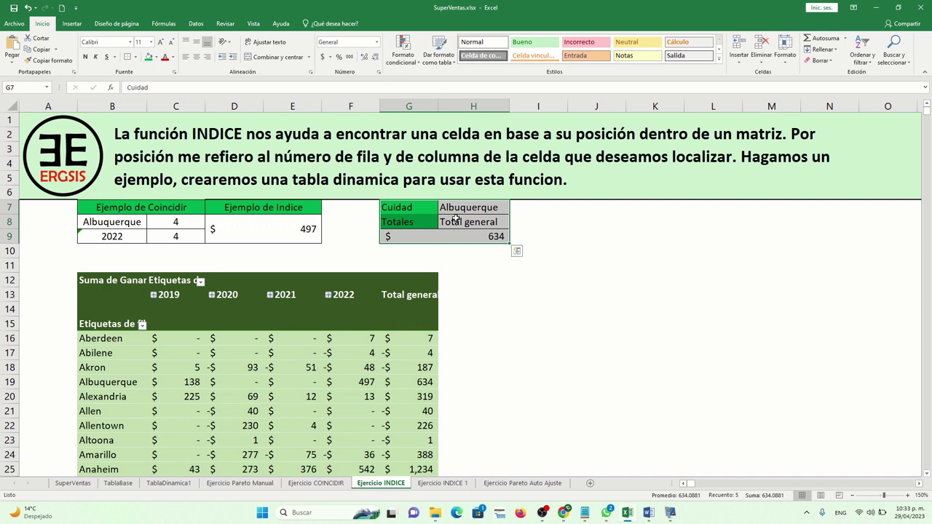
Step: Review the matrix, row and column arguments of the INDICE formula in G9, including both nested COINCIDIR functions
click(458, 233)
click(416, 234)
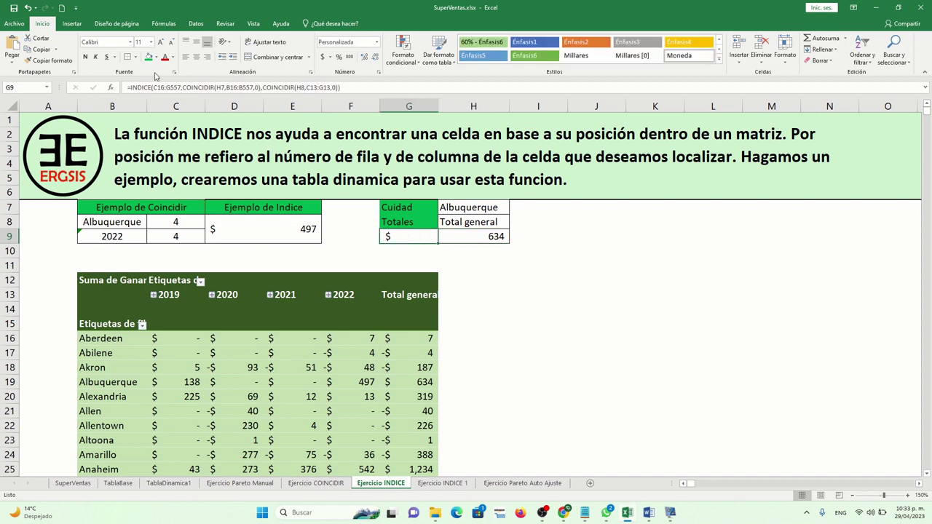
click(136, 87)
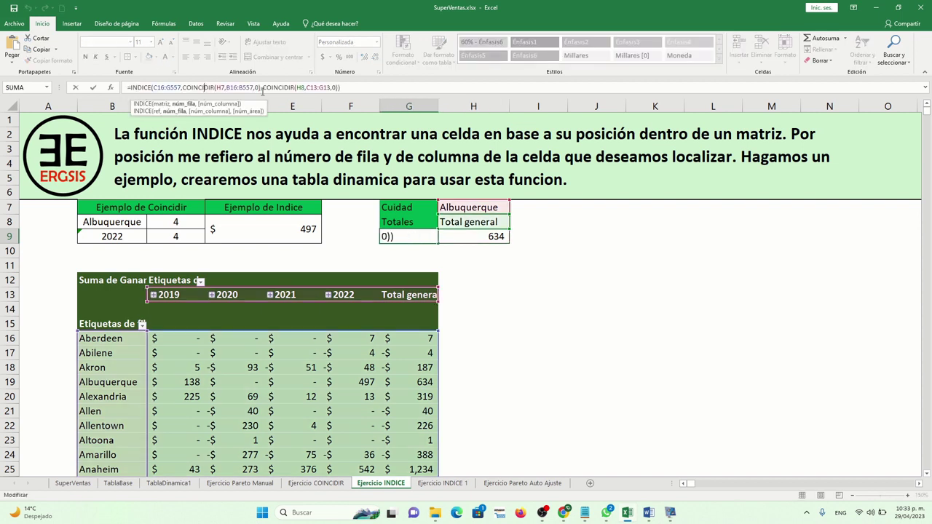
click(285, 87)
click(366, 87)
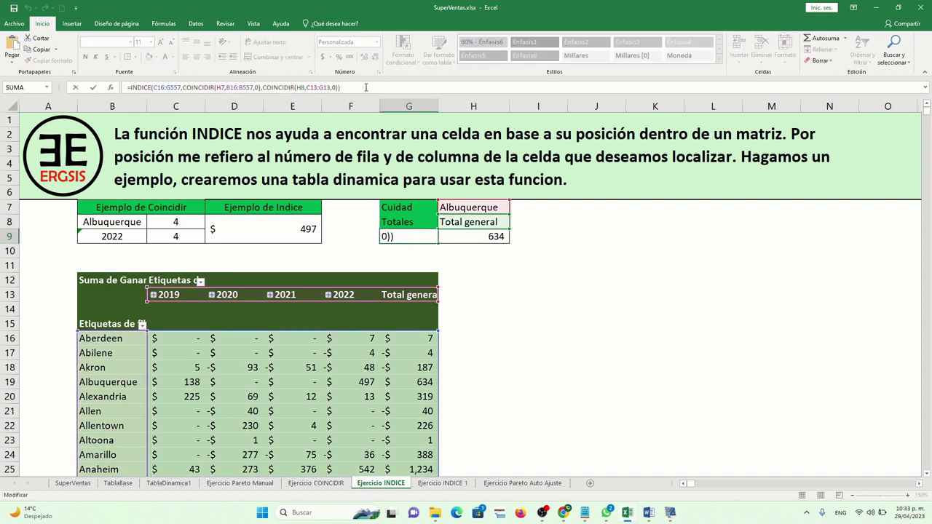
key(Return)
click(409, 237)
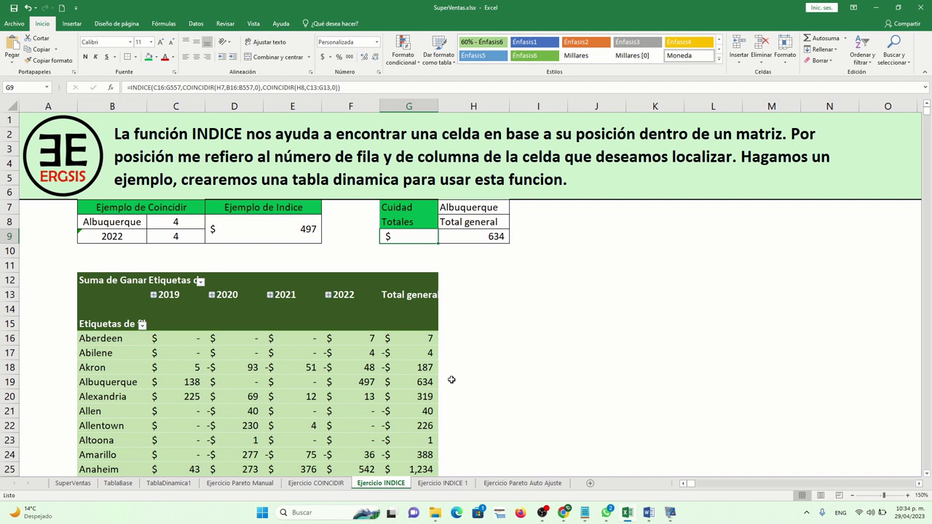
Step: Examine how the pivot table's Total general values in column G relate to the city names in column B
click(423, 338)
click(98, 340)
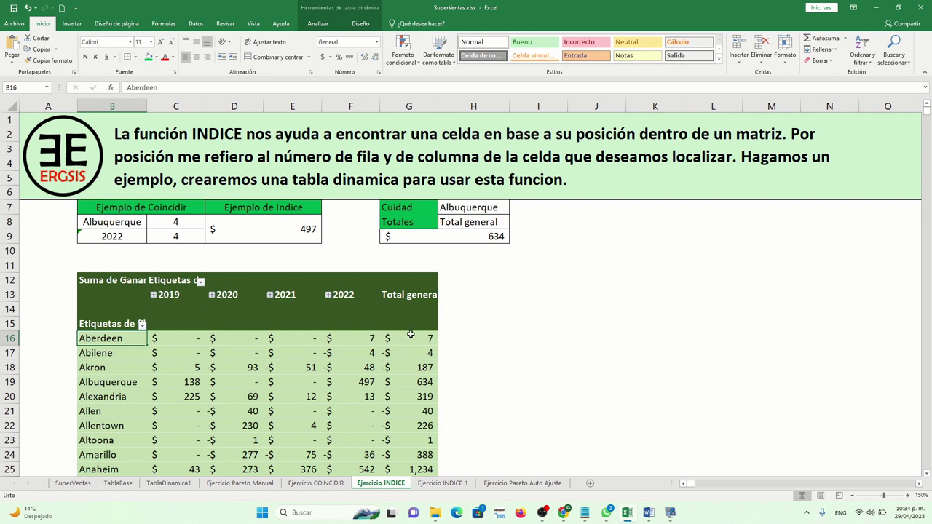
drag(410, 339, 409, 398)
drag(412, 337, 116, 340)
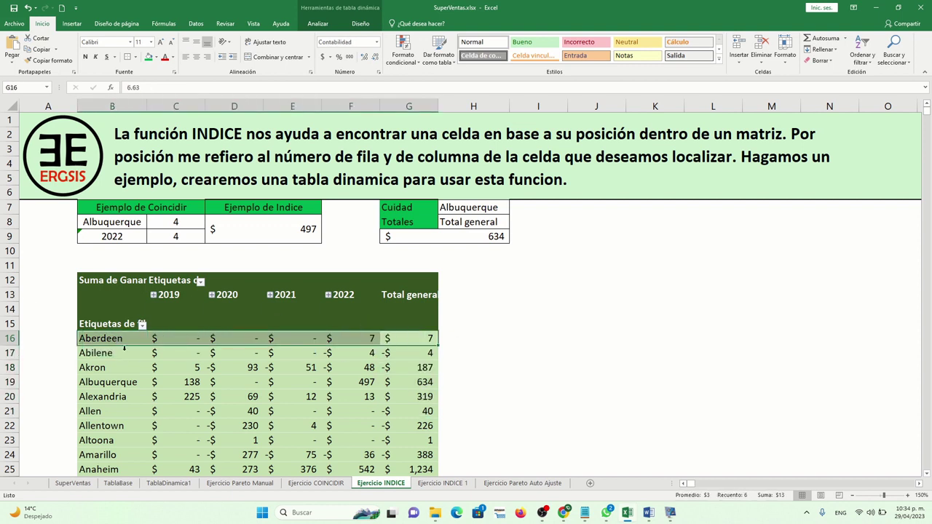
drag(417, 340, 408, 430)
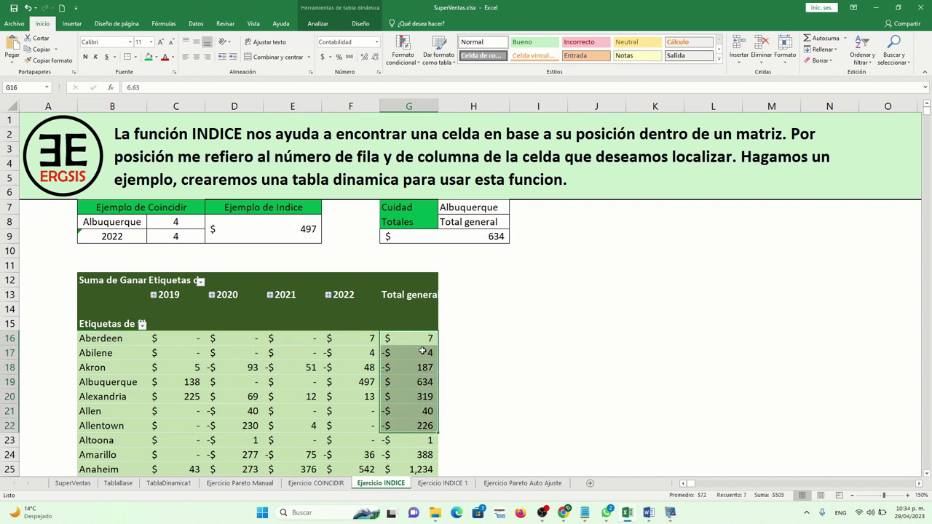
drag(415, 340, 404, 411)
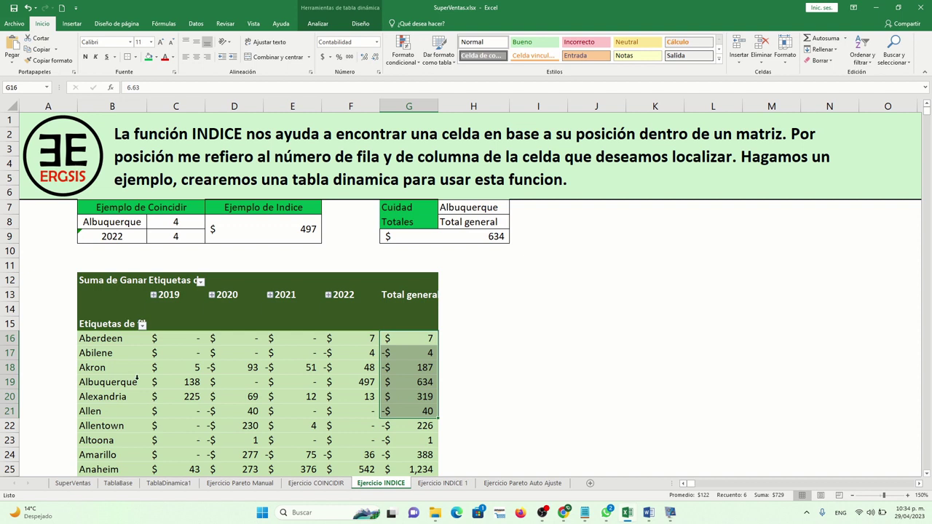
drag(119, 339, 117, 428)
drag(125, 340, 258, 339)
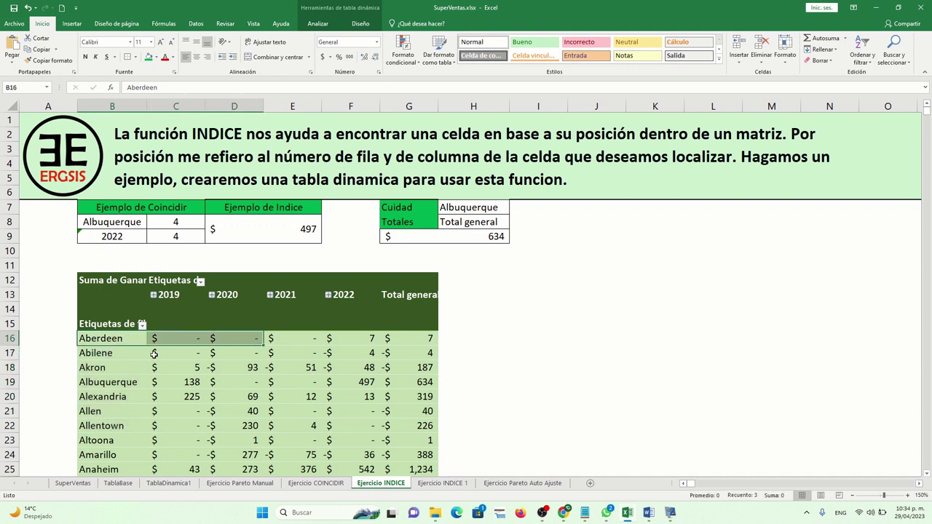
Step: Review the lookup block G7:H9, view the Ejercicio Pareto Auto Ajuste sheet and return to Ejercicio INDICE
click(437, 235)
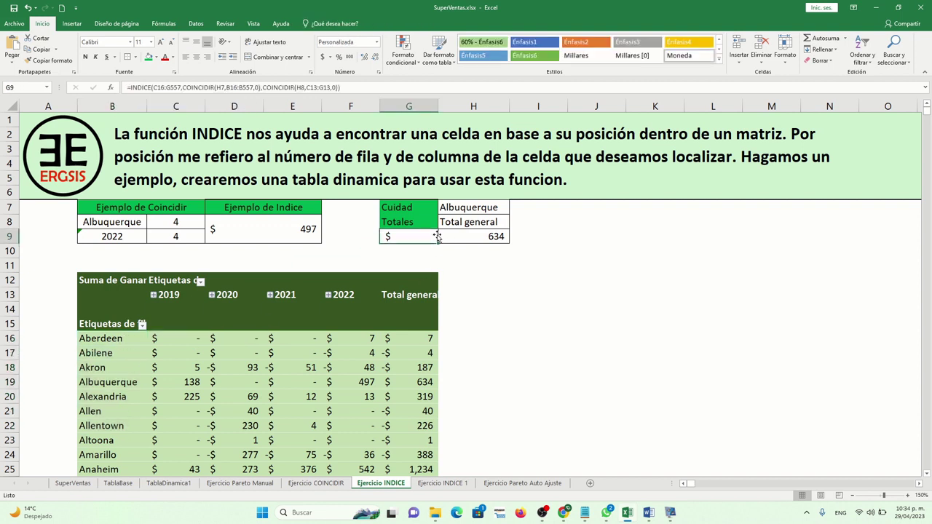
drag(422, 210, 502, 237)
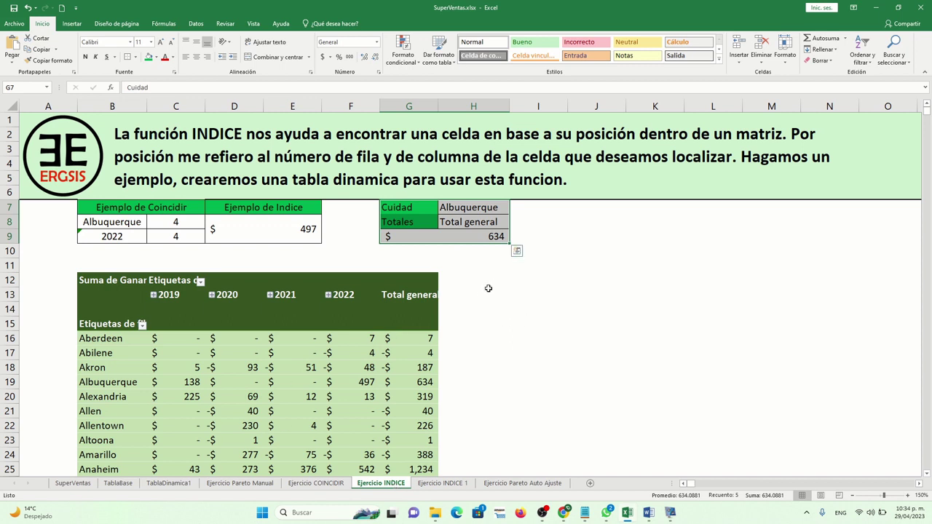
click(522, 486)
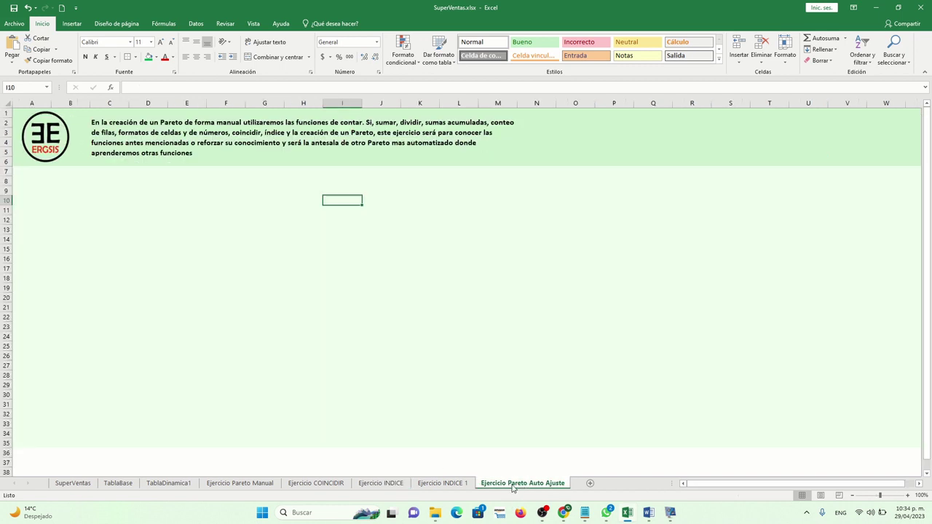
click(393, 486)
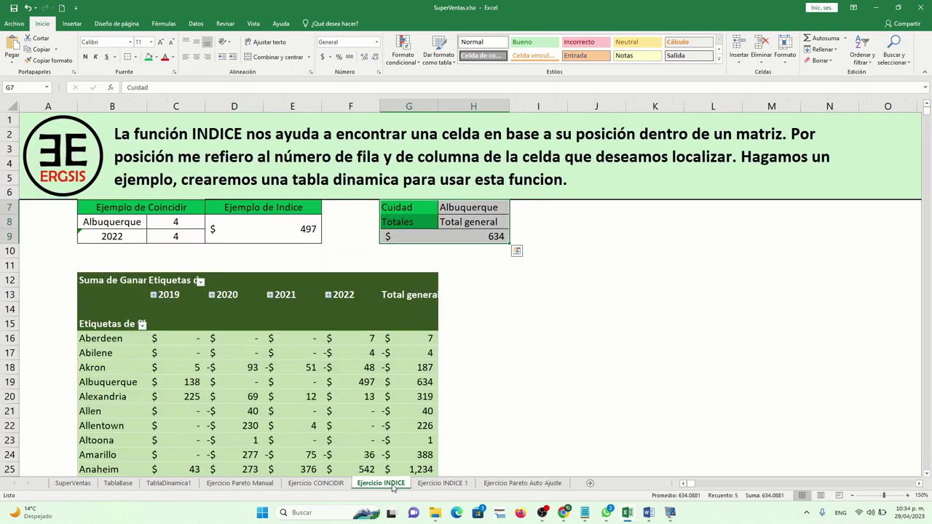
click(512, 298)
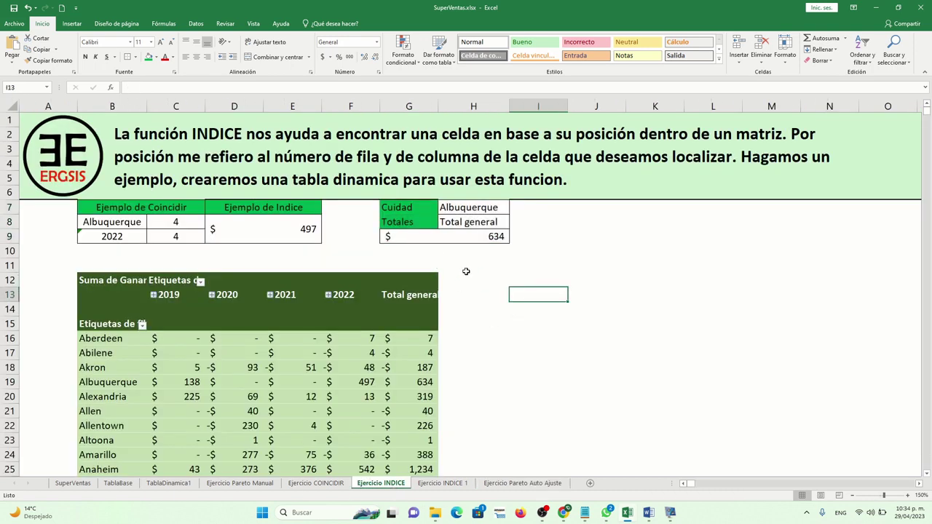